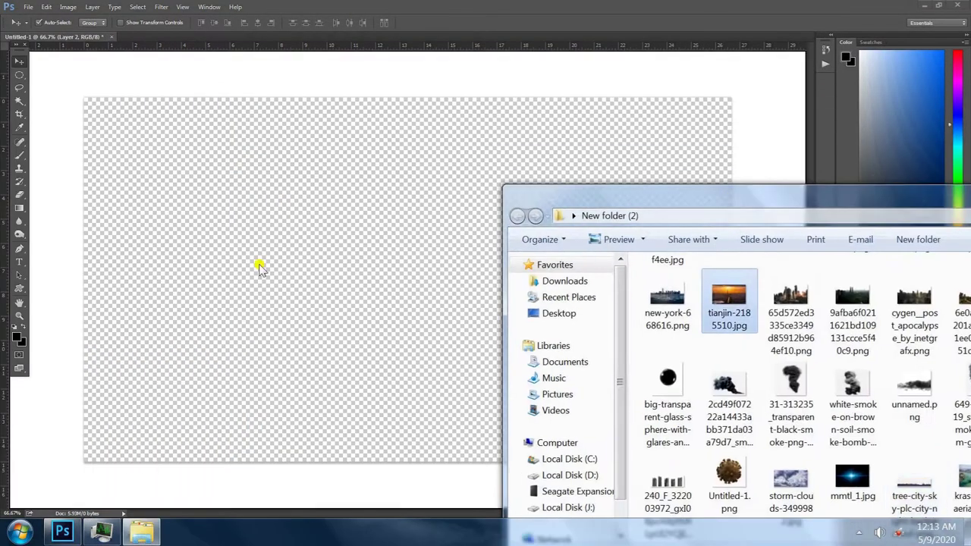
Place tianjin-2185510.jpg on the canvas and enlarge it to cover the frame
left_click_drag(260, 265, 298, 260)
left_click_drag(485, 320, 633, 366)
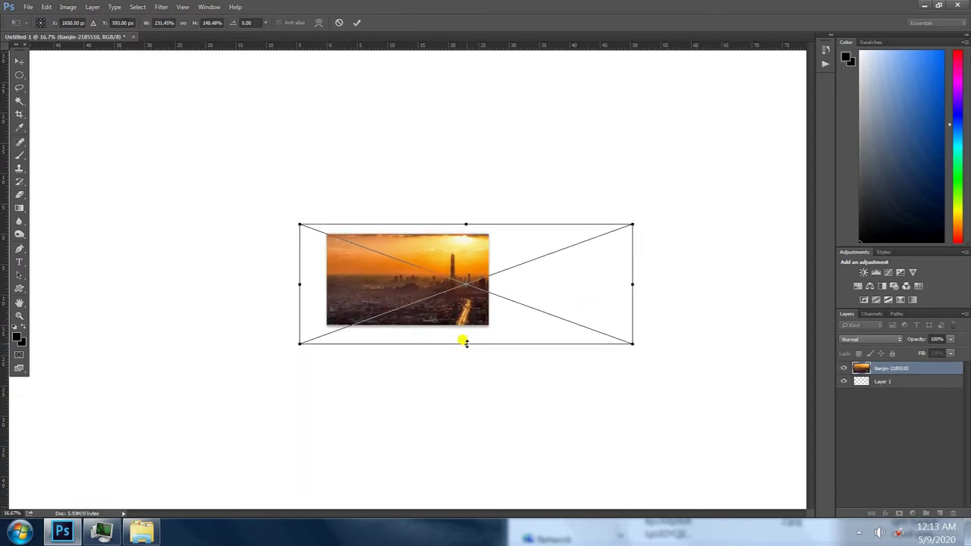
key("Return")
left_click(67, 7)
Apply the Image Size change and zoom to fit the whole image on screen
left_click(83, 86)
key("Return")
key("ctrl+0")
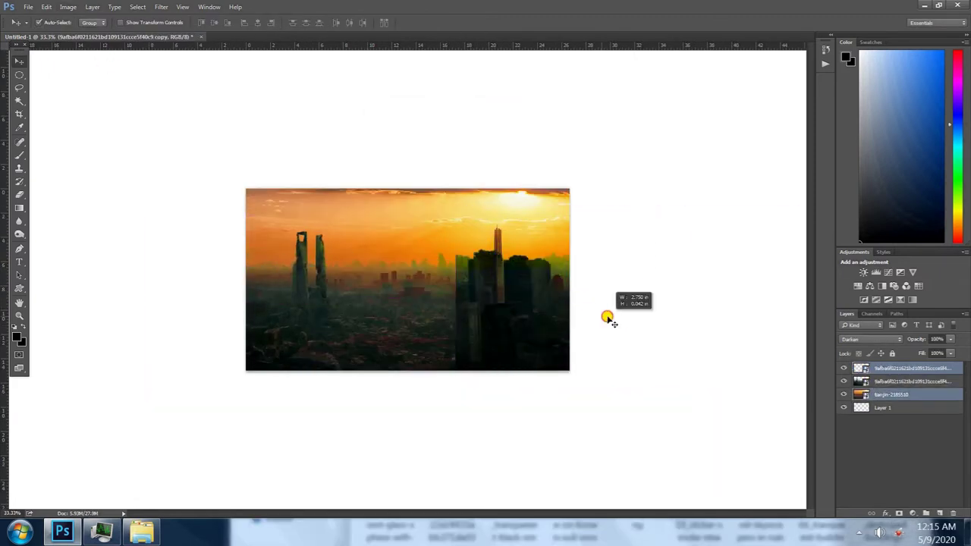
Shift the dark skyline layer left and down over the sunset photo
left_click(858, 369)
left_click_drag(577, 329, 506, 349)
right_click(884, 394)
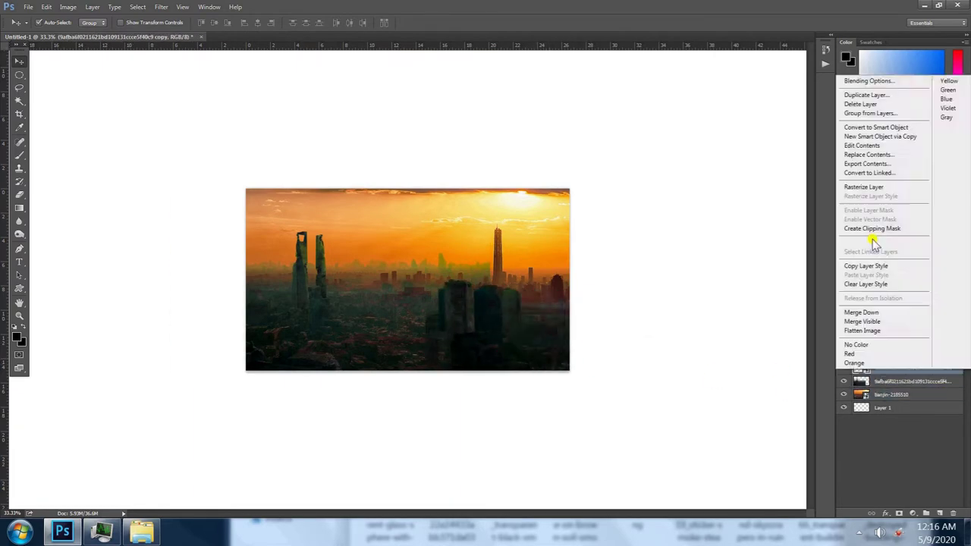
left_click(142, 531)
Place the ruined-city image, widen it to the left edge and blend it in Darken mode
mouse_move(473, 462)
left_mouse_down()
mouse_move(438, 361)
mouse_move(386, 331)
left_mouse_up()
left_click_drag(537, 223, 555, 256)
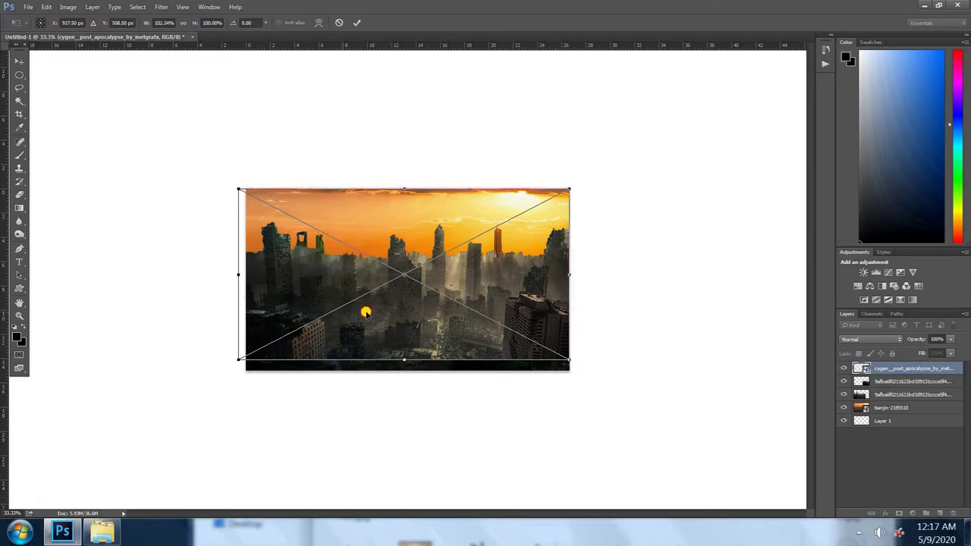
left_click_drag(366, 312, 367, 332)
key("Return")
left_click(871, 339)
left_click(872, 118)
Duplicate the ruined-city layer, pick the Burn tool, and bring the image folder up
key("ctrl+j")
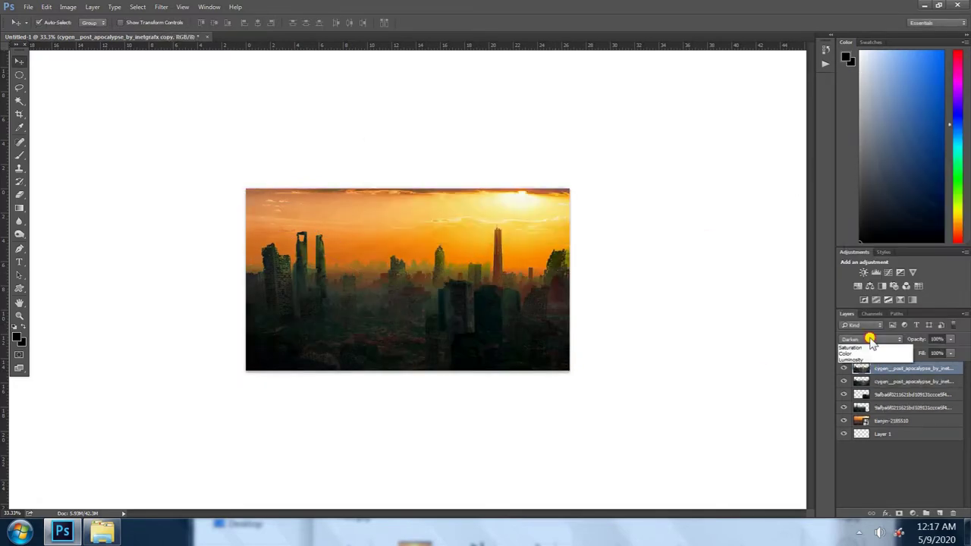
left_click(845, 373)
left_click(841, 368)
key("o")
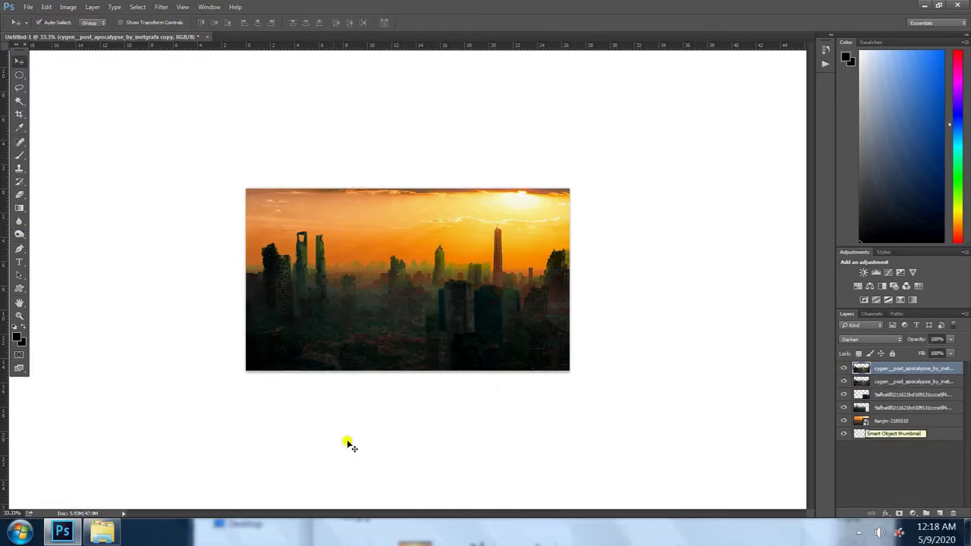
left_click_drag(462, 521, 464, 209)
Place the ruined tower PNG on the canvas and enlarge it
scroll(844, 325, "down", 2)
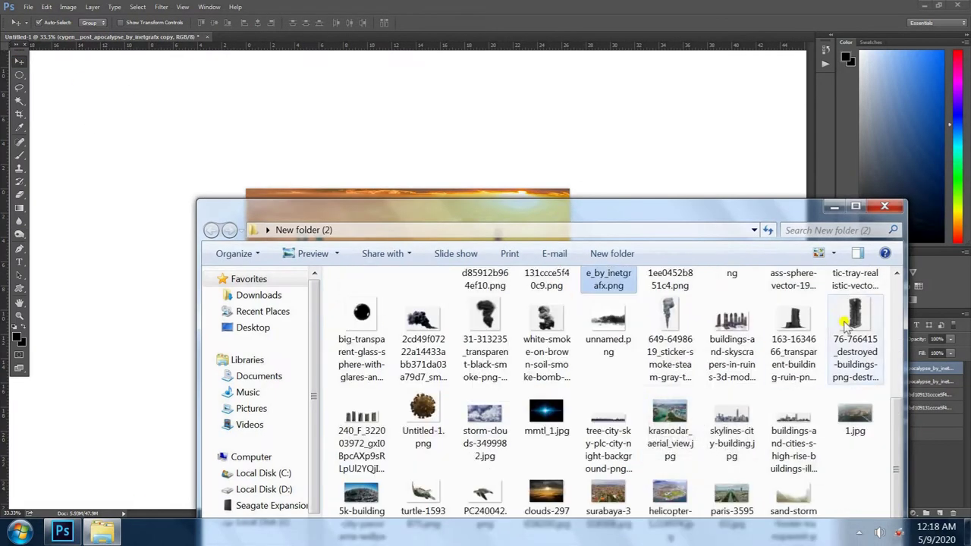
left_click_drag(844, 325, 462, 325)
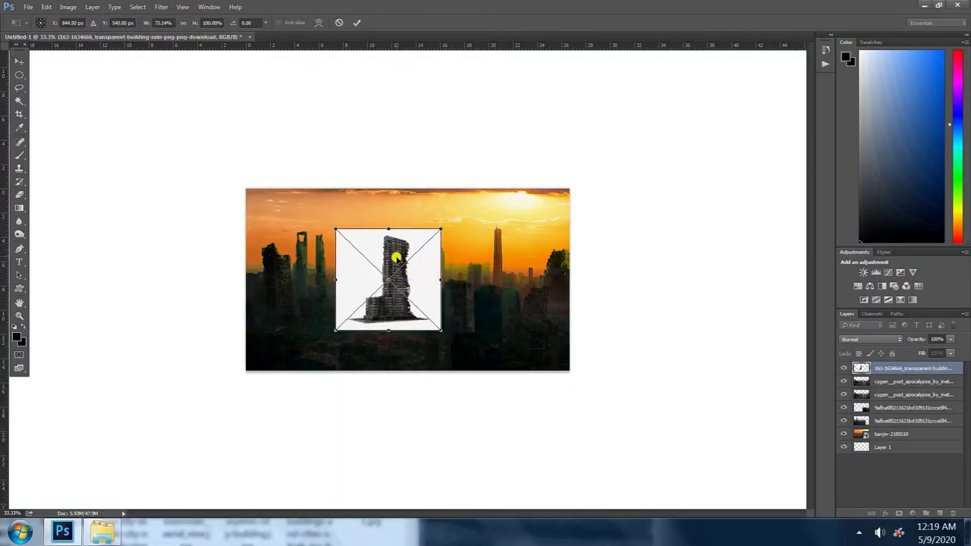
left_click_drag(335, 330, 323, 346)
left_click_drag(441, 229, 454, 189)
key("Return")
Delete the tower's white background with Magic Wand and nudge the tower slightly left
key("w")
left_click(364, 283)
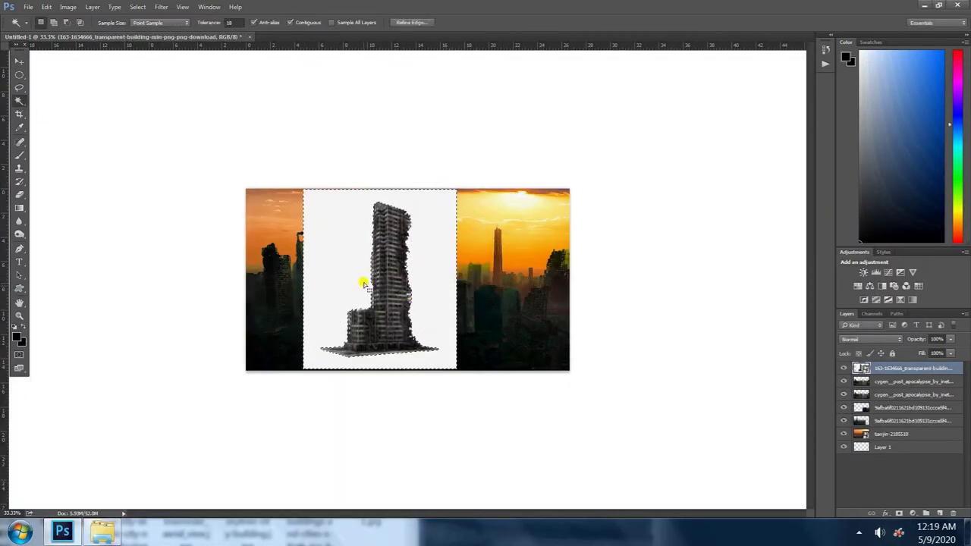
key("Delete")
key("v")
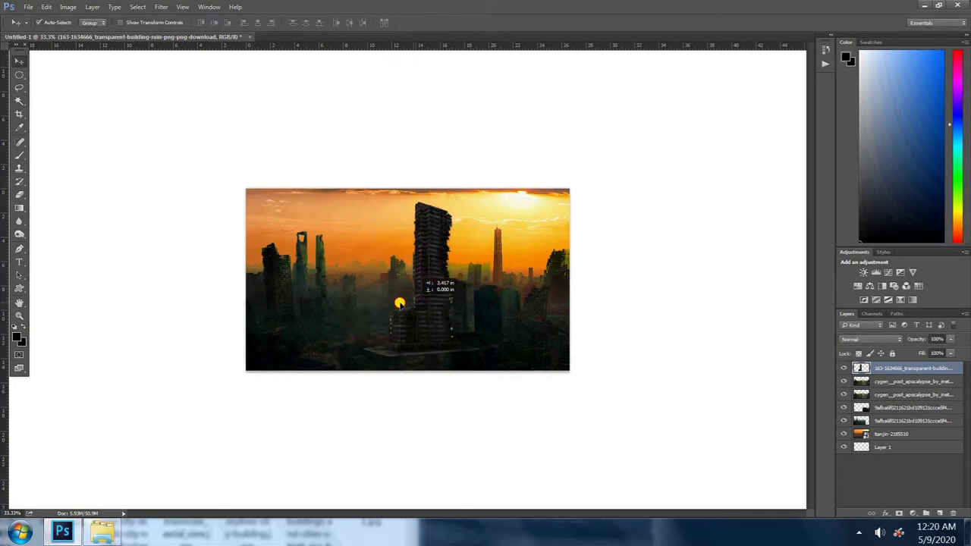
left_click_drag(407, 302, 373, 301)
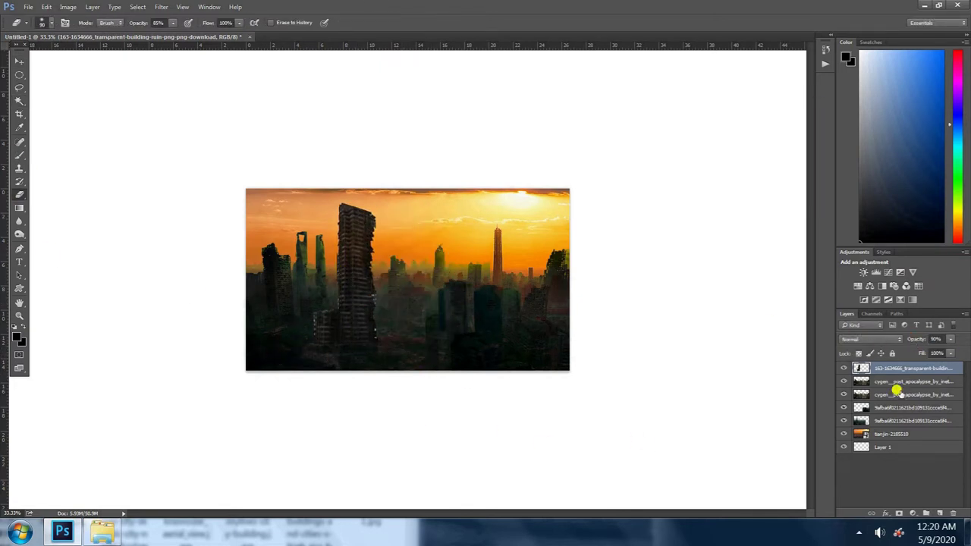
Duplicate the sunset photo layer and apply a Gaussian Blur to the copy
right_click(891, 434)
left_click(880, 178)
key("Return")
left_click_drag(903, 434, 903, 368)
left_click(160, 7)
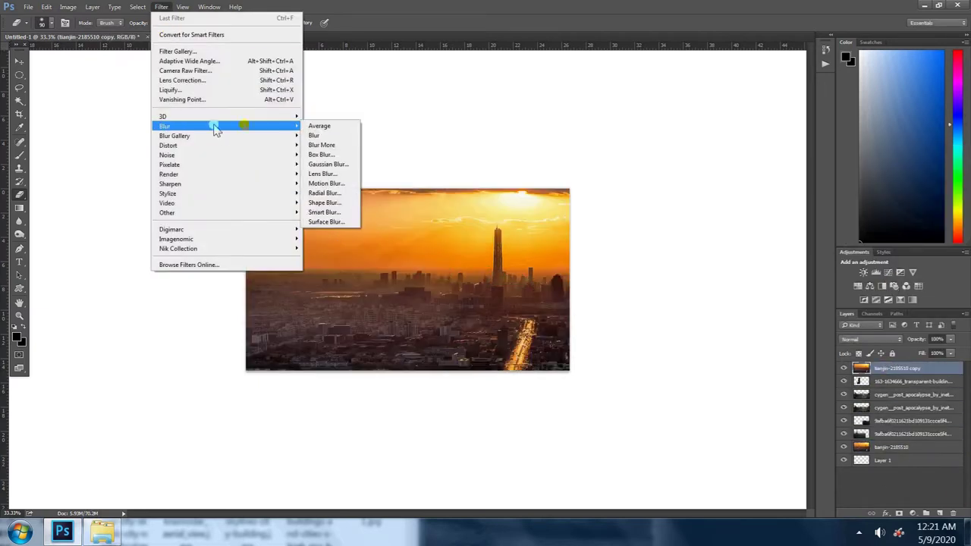
left_click(327, 164)
key("Return")
Set the blurred sunset copy to Pin Light blending at 40% opacity
left_click(871, 339)
left_click(867, 451)
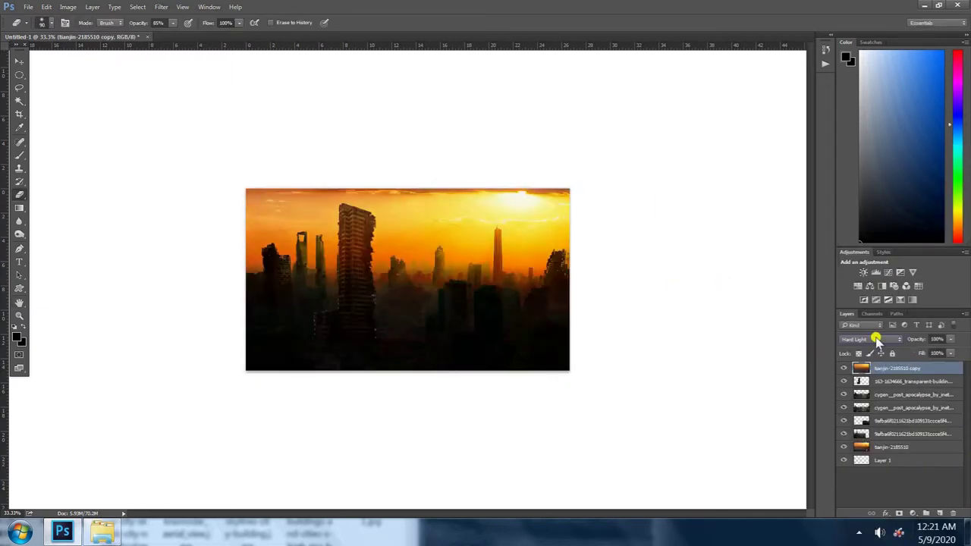
scroll(876, 339, "down", 3)
left_click_drag(912, 339, 840, 369)
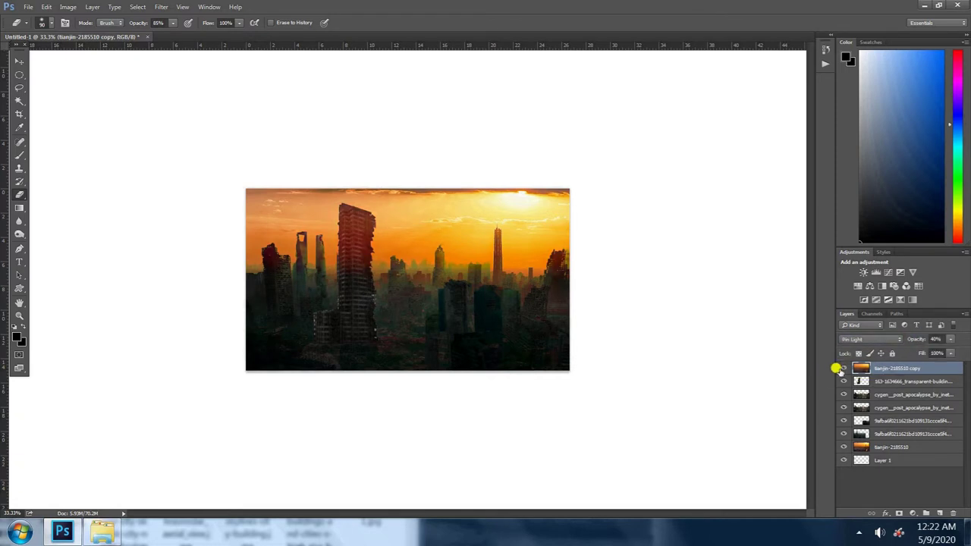
Rescale and reposition the ruined tower with Free Transform
left_click(903, 381)
key("ctrl+t")
left_click_drag(406, 356, 397, 342)
left_click_drag(357, 273, 347, 262)
key("Return")
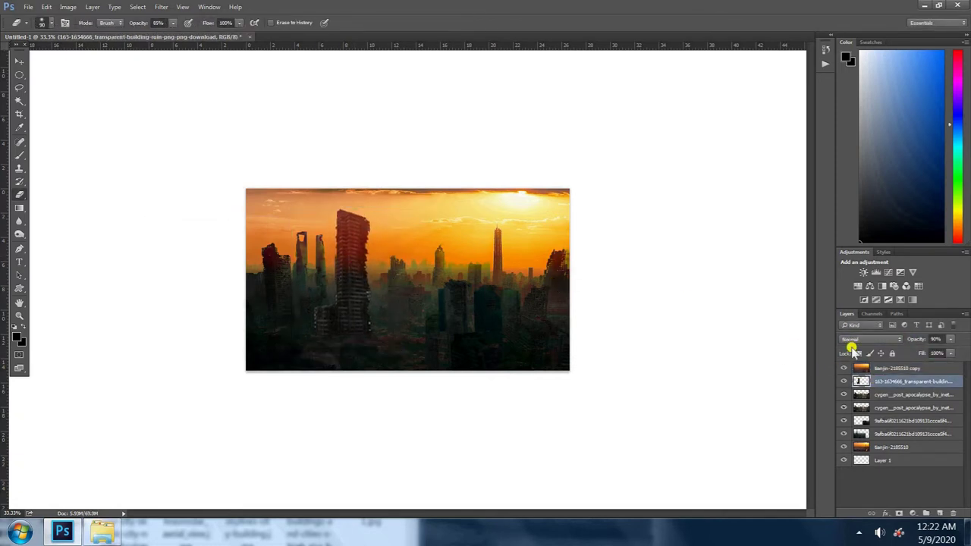
Pick the Dodge tool's tonal range, then select the ruined city layer with Move
left_click(19, 233)
left_click(118, 23)
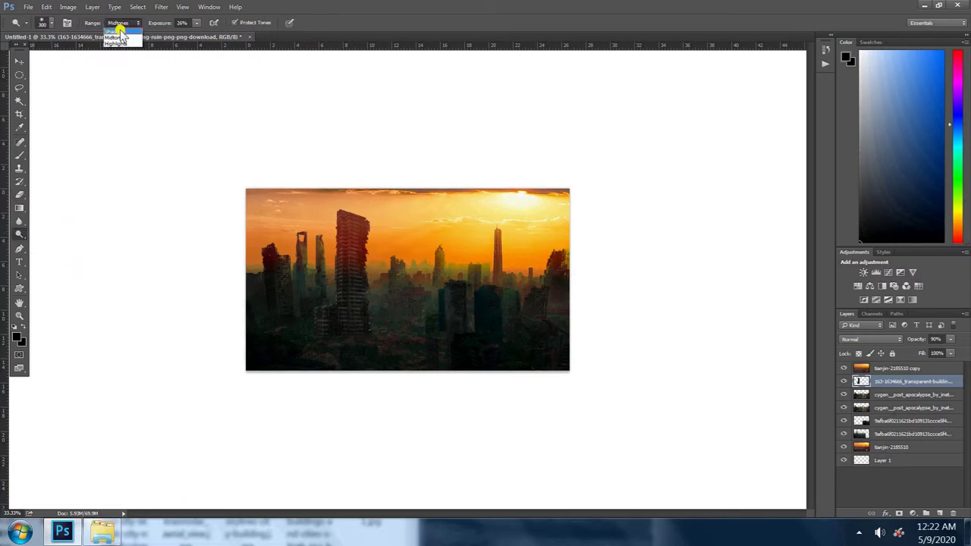
left_click(888, 394)
key("v")
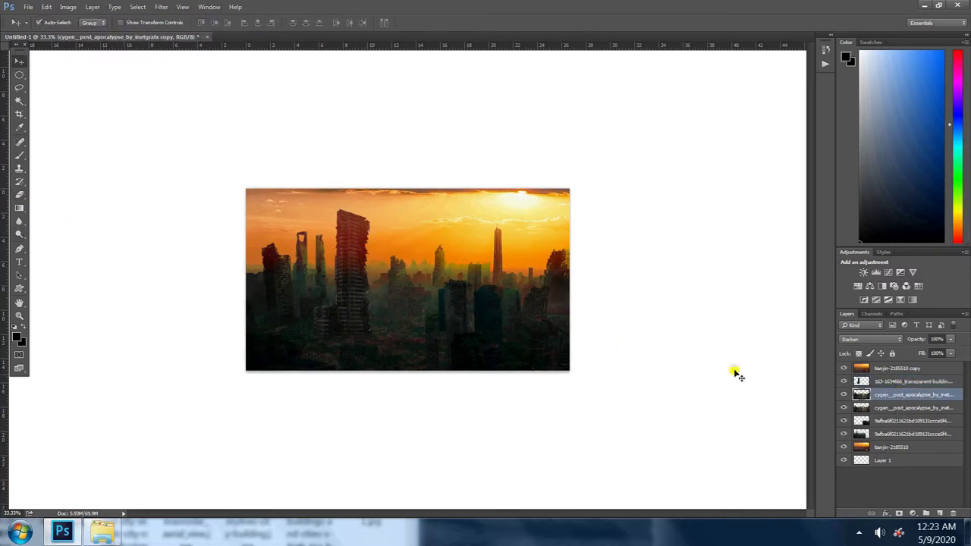
Group the sunset copy through the sunset photo layers into Group 1
left_click(903, 368)
left_click(903, 447, "shift")
key("ctrl+g")
left_click(855, 368)
left_click(903, 379)
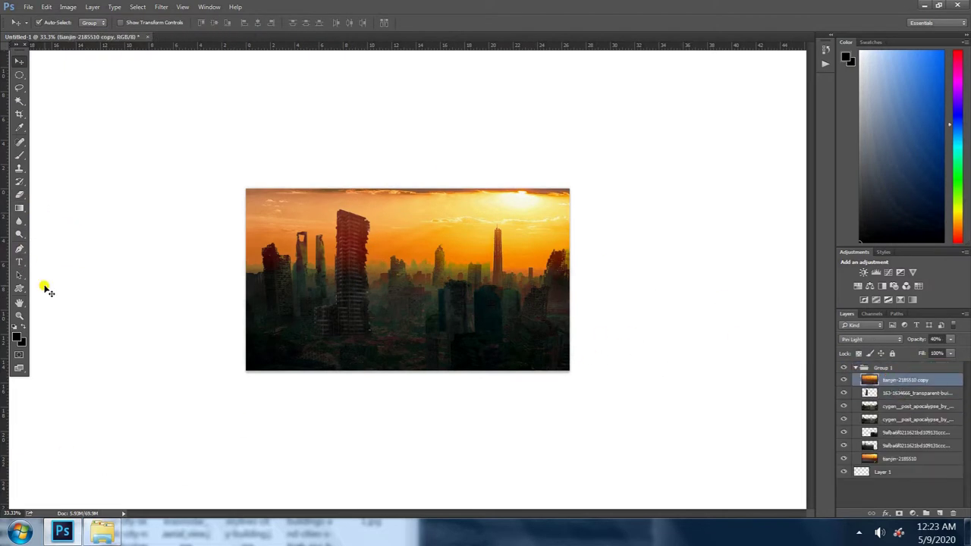
Place the sand-storm PNG into the composition, scaled across the canvas
left_click(103, 531)
left_click_drag(379, 425, 408, 279)
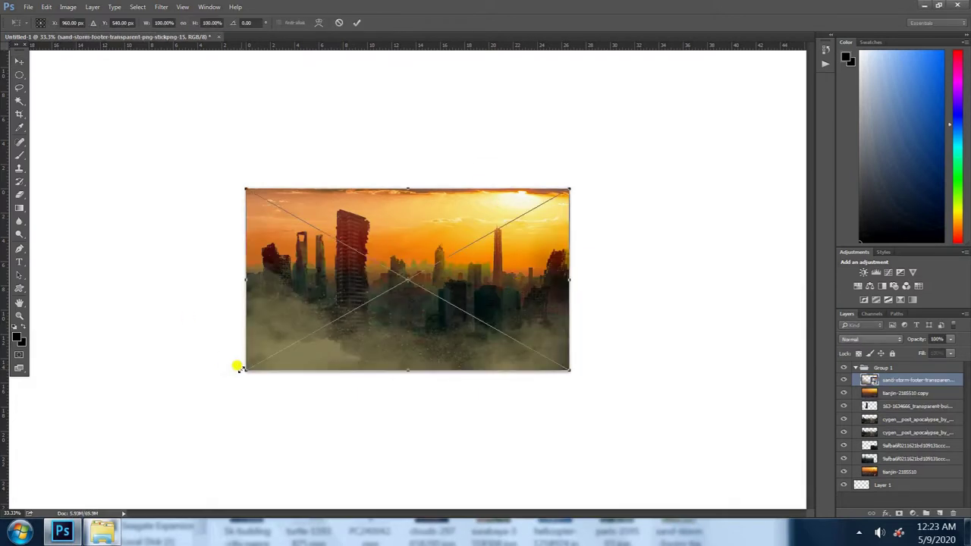
left_click_drag(245, 370, 184, 410)
key("Return")
Blend the sandstorm layer in Screen mode at 30% opacity
key("shift+minus")
key("shift+minus")
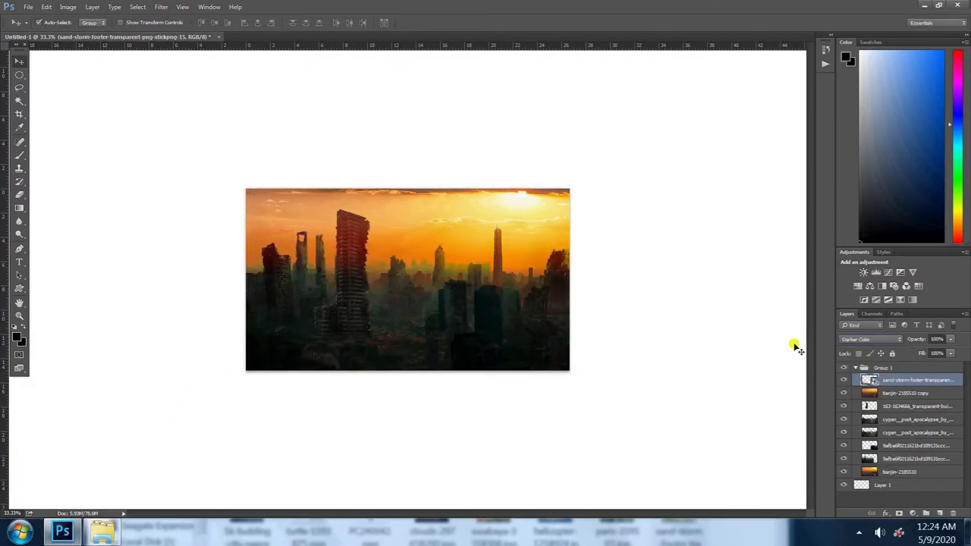
key("shift+plus")
key("shift+plus")
key("shift+plus")
left_click_drag(917, 339, 841, 373)
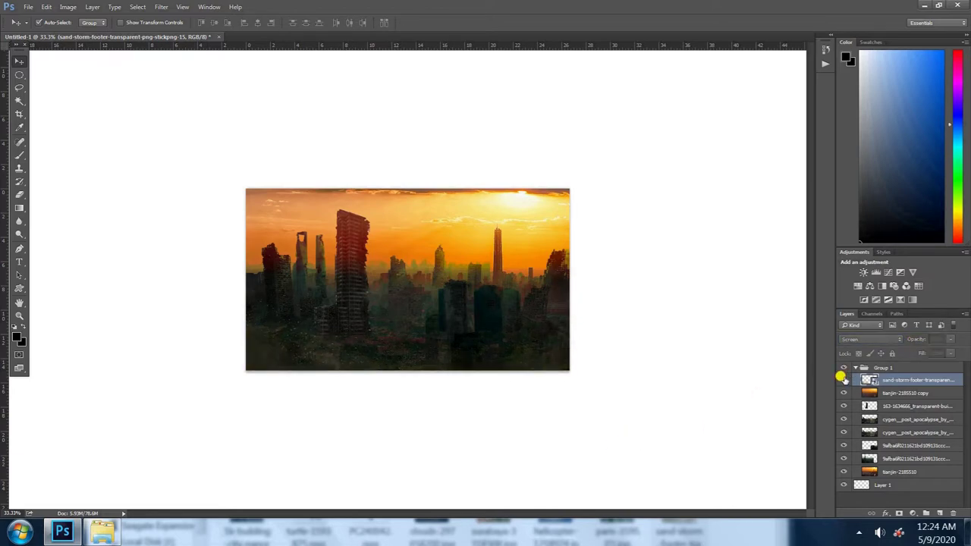
Place the black smoke image, moving it up-left and tilting it slightly
key("alt+Tab")
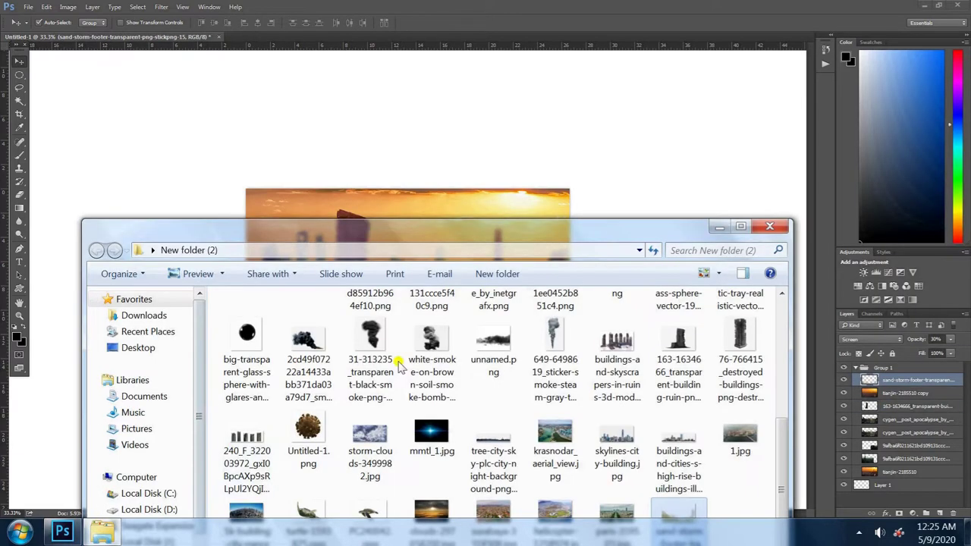
left_click_drag(396, 347, 590, 354)
key("Return")
key("ctrl+t")
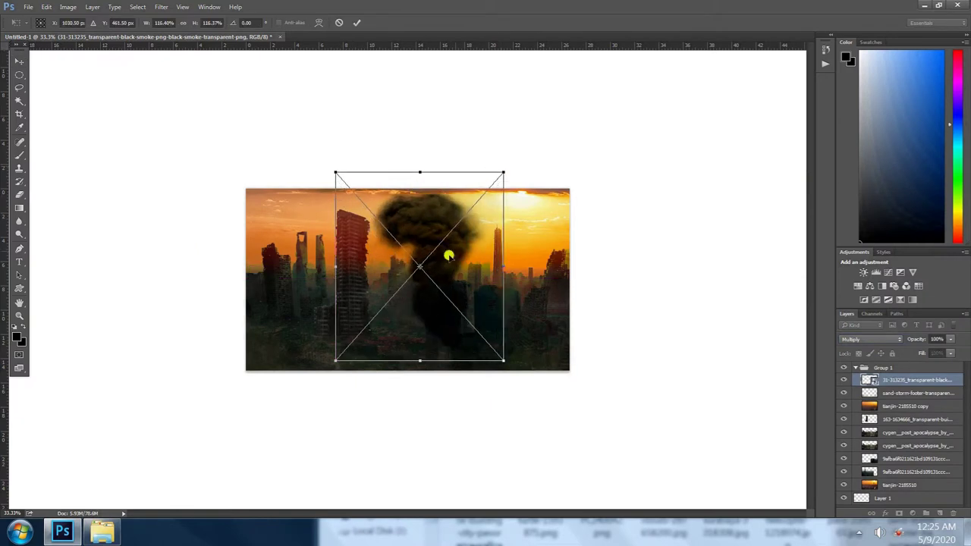
left_click_drag(449, 250, 359, 195)
mouse_move(319, 143)
left_mouse_down()
mouse_move(345, 240)
mouse_move(279, 240)
left_mouse_up()
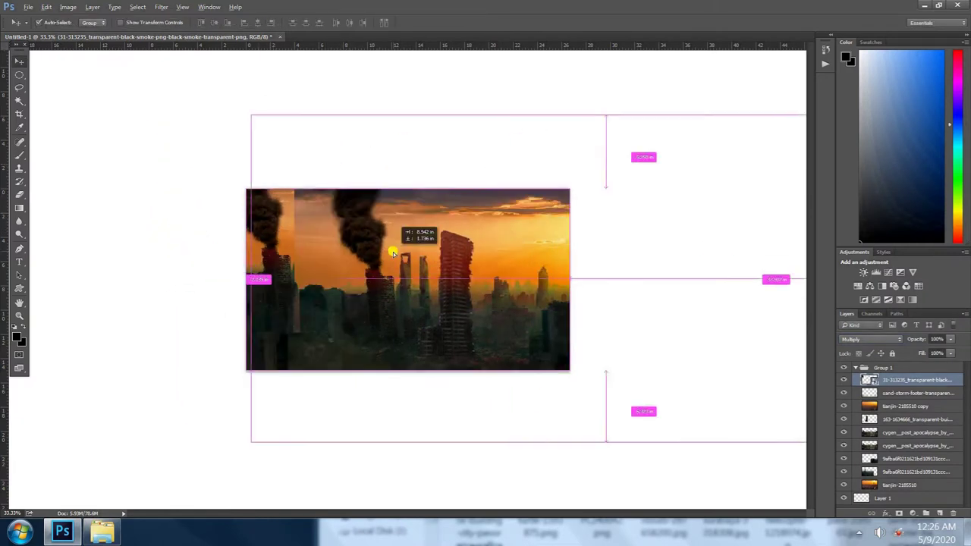
key("Return")
Ungroup the city layers and copy the smoke over the centre building, stretched taller and tilted
right_click(880, 367)
left_click(900, 289)
left_click(910, 368)
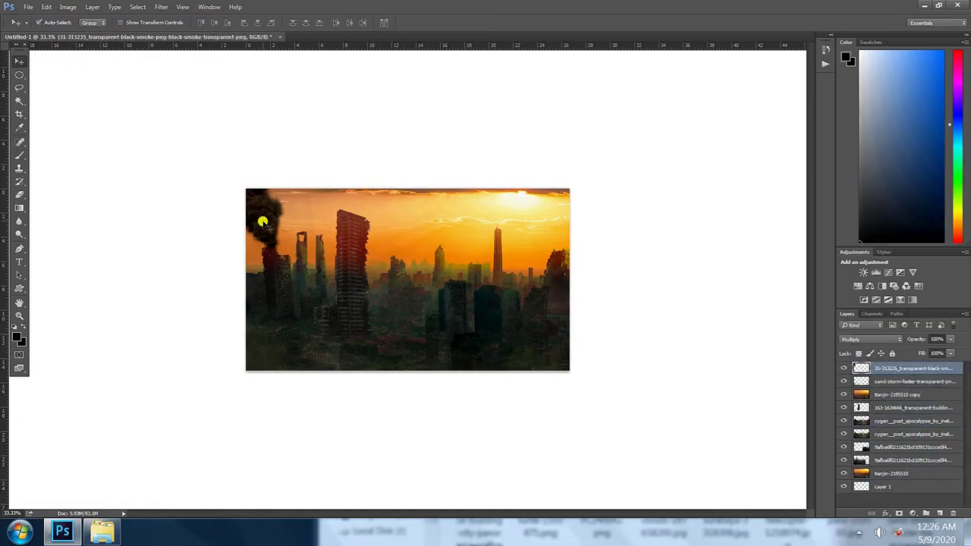
left_click_drag(261, 217, 430, 211)
key("ctrl+t")
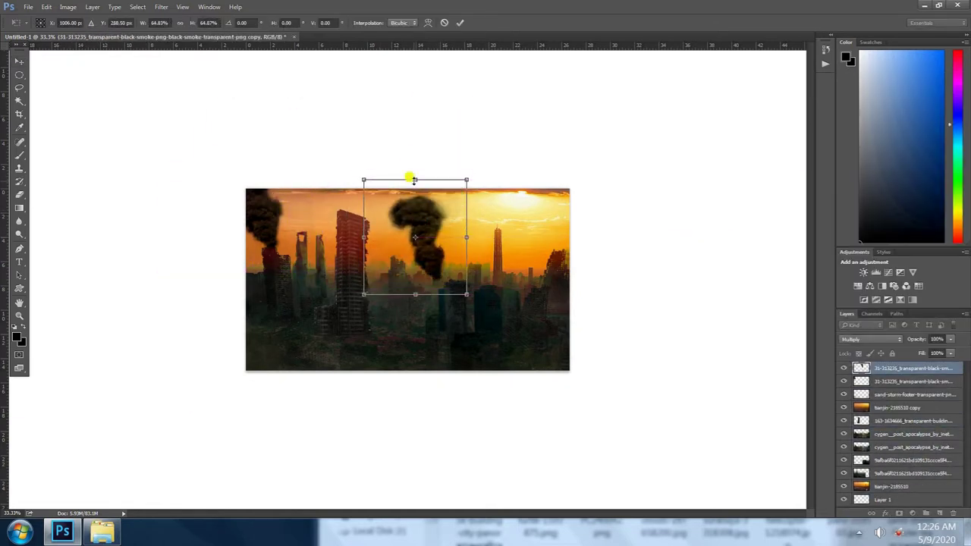
left_click_drag(440, 163, 459, 130)
mouse_move(399, 278)
left_mouse_down()
mouse_move(369, 176)
mouse_move(425, 262)
left_mouse_up()
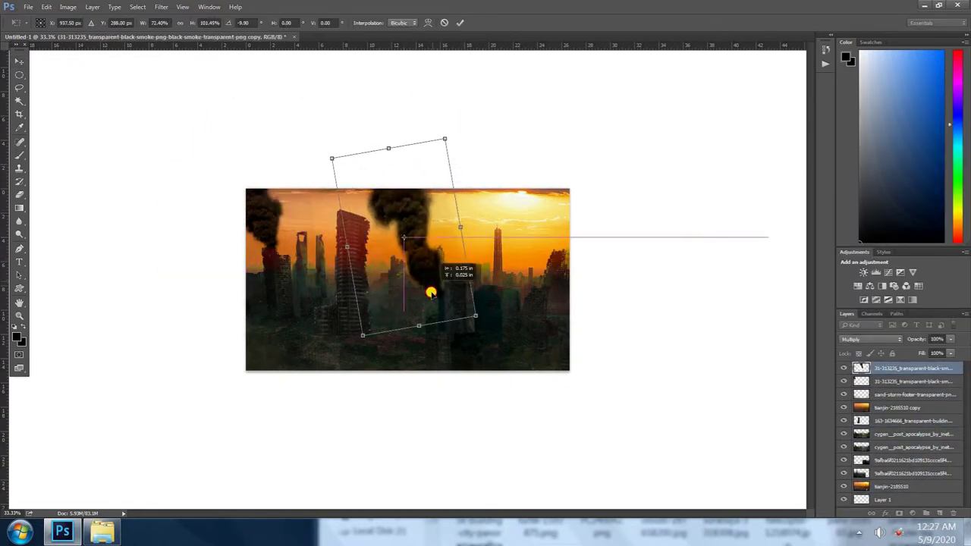
key("Return")
left_click(880, 382)
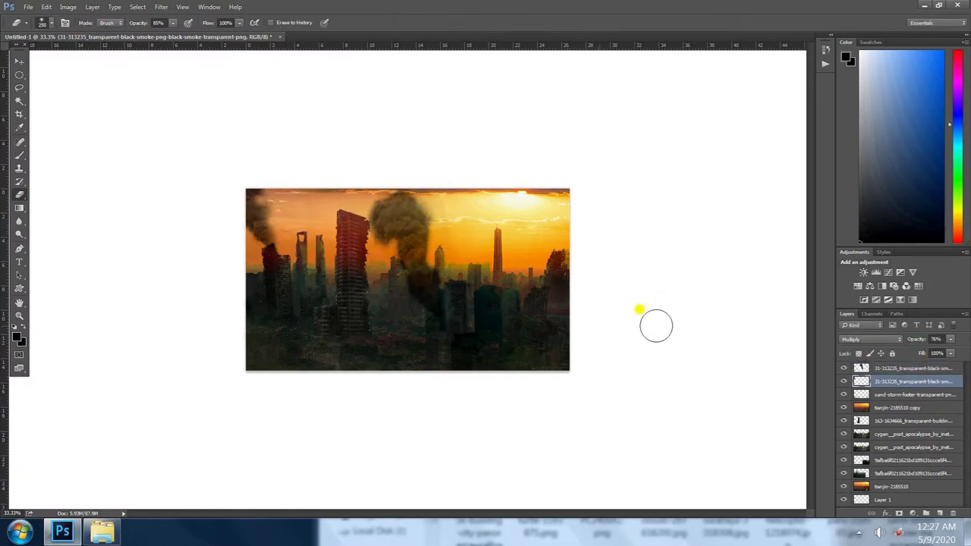
key("alt+bracketright")
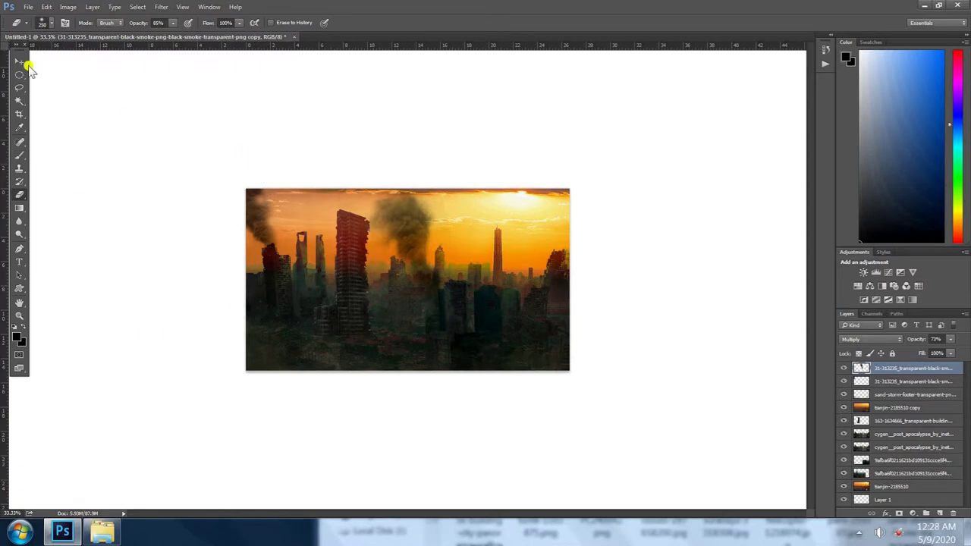
left_click(102, 533)
Place the explosion-smoke image in Darken mode, low among the buildings
left_click_drag(585, 325, 579, 293)
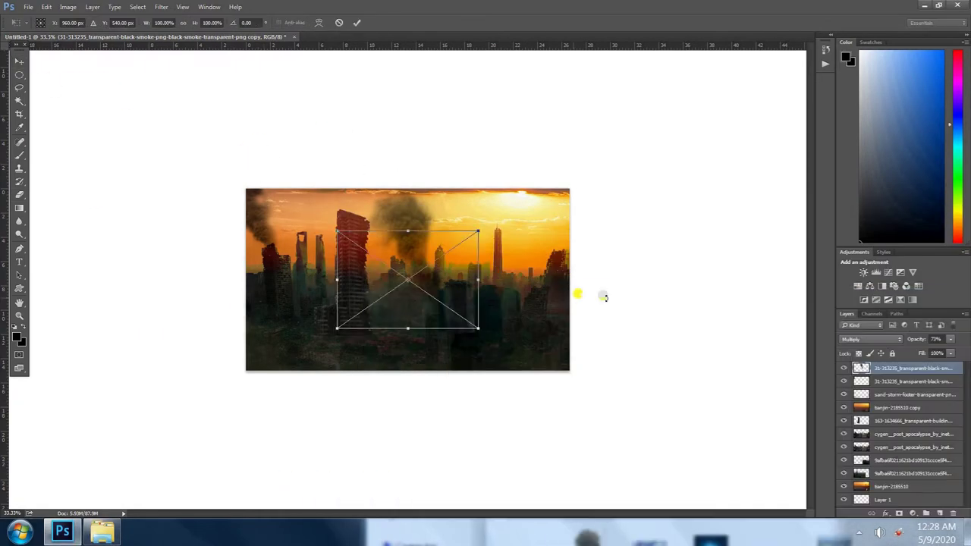
key("Return")
left_click(871, 339)
left_click(861, 364)
left_click_drag(391, 296, 412, 336)
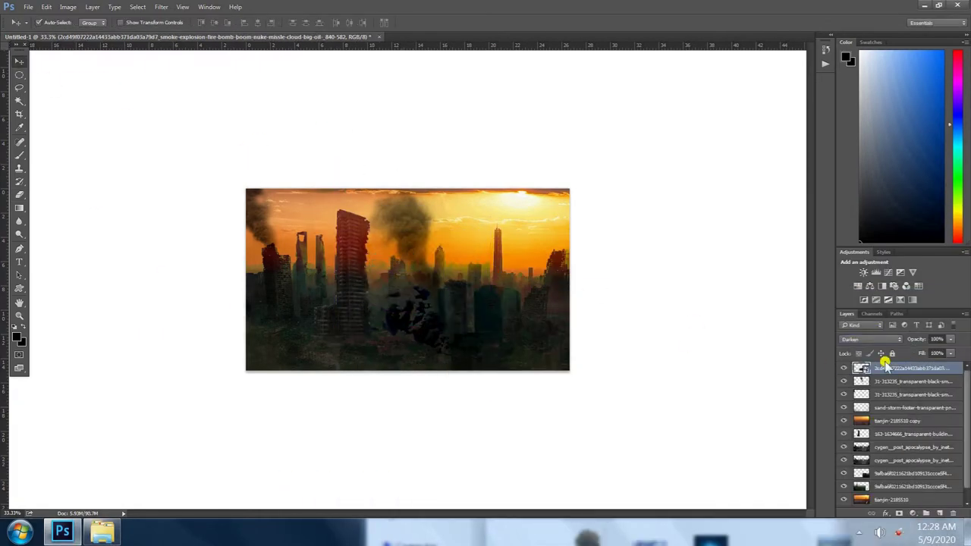
Try Multiply and other blend modes on the smoke, settling back on Darken
left_click(871, 339)
left_click(871, 362)
key("Down")
key("Down")
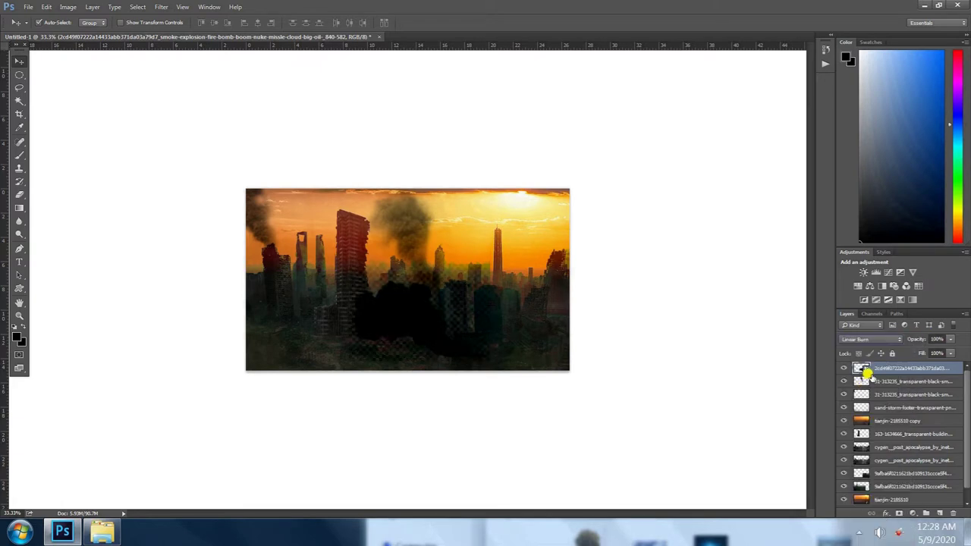
key("Down")
key("Down")
key("Down")
key("Down")
key("Down")
key("Down")
key("Down")
key("Down")
key("Down")
left_click(871, 339)
left_click(856, 373)
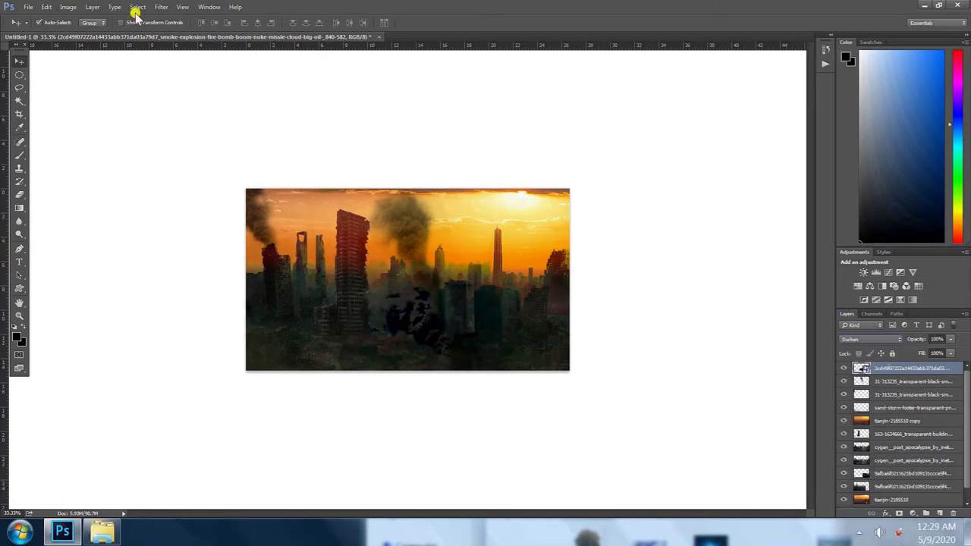
Soften the smoke with a Gaussian Blur at a raised radius
left_click(161, 7)
left_click(337, 163)
left_click_drag(705, 256, 731, 258)
key("Return")
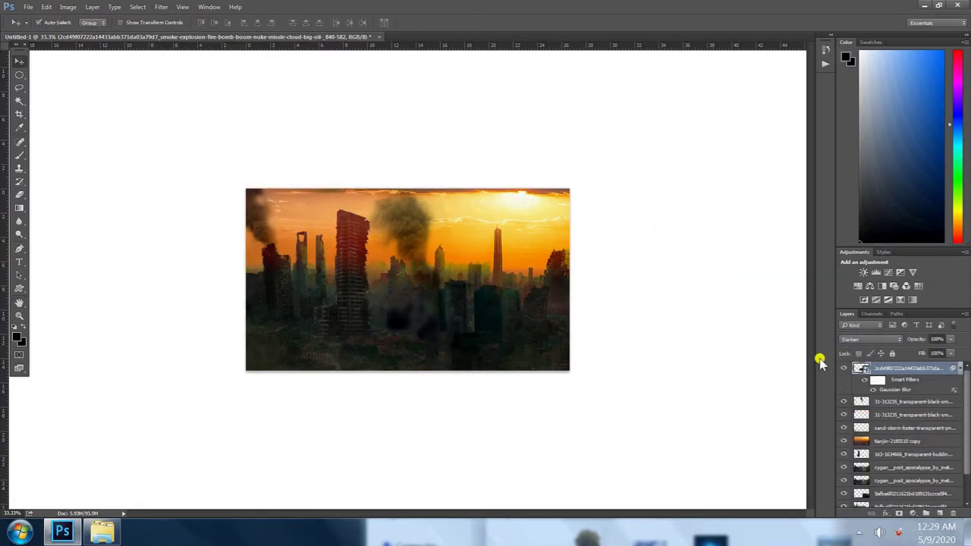
Place the unnamed smoke plume rotated diagonally in Multiply mode above the left-centre tower
left_click(103, 531)
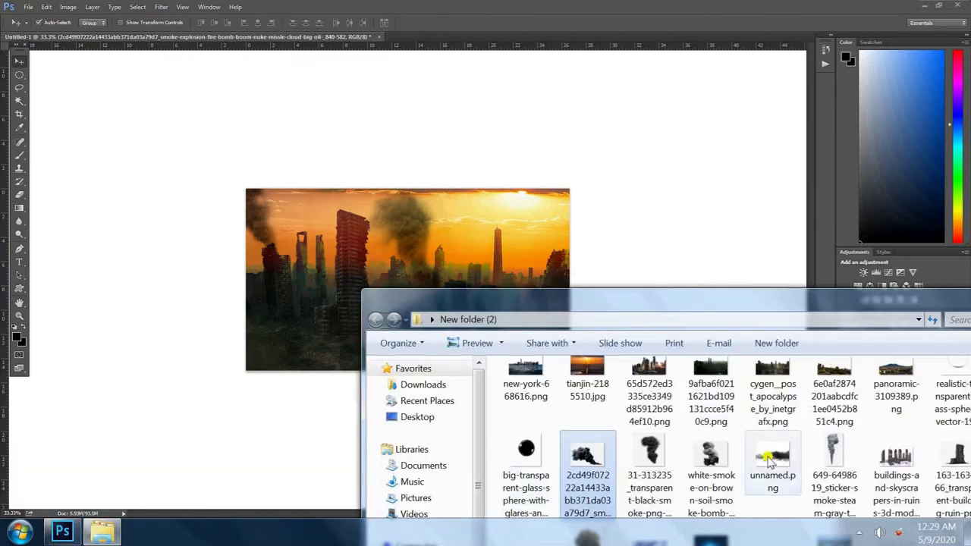
left_click_drag(772, 455, 318, 258)
left_click_drag(455, 334, 357, 343)
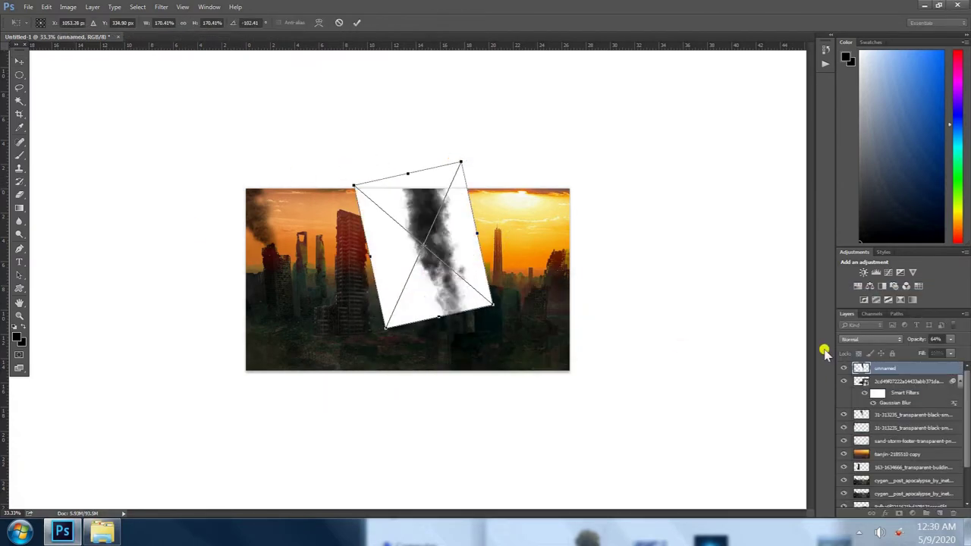
key("Return")
left_click(871, 339)
left_click(858, 374)
left_click_drag(336, 227, 392, 275)
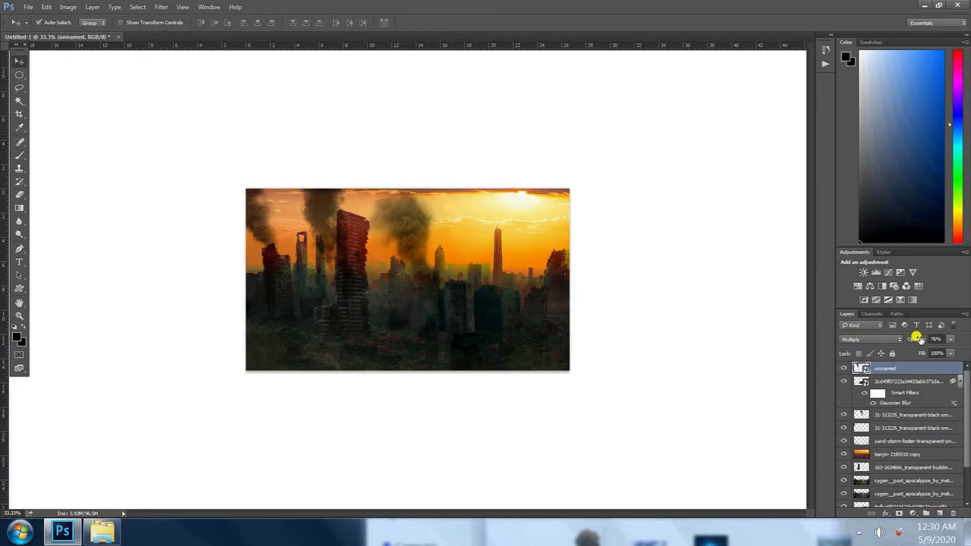
left_click_drag(917, 338, 925, 338)
left_click_drag(318, 231, 325, 231)
Duplicate the plume and move the copy over the tall right spire
key("ctrl+j")
key("ctrl+t")
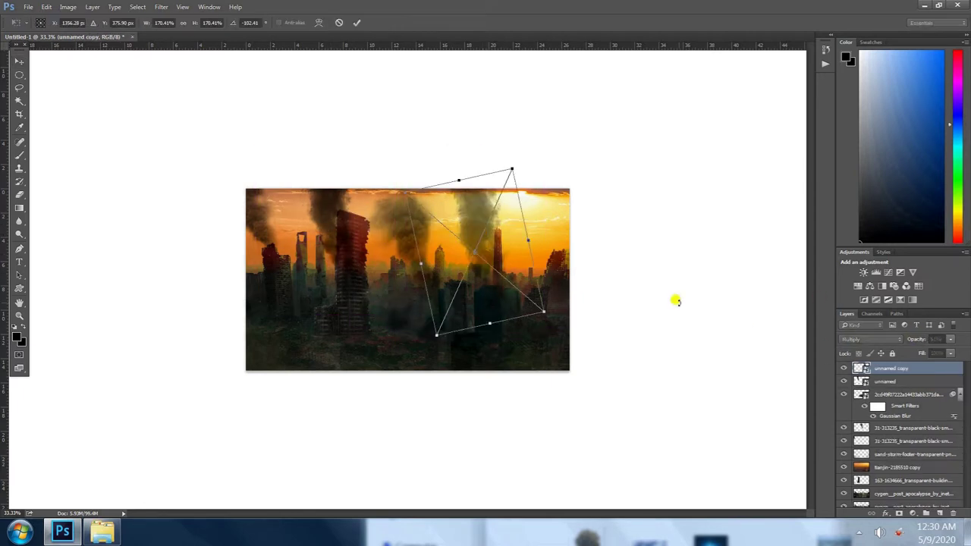
left_click_drag(466, 271, 478, 192)
key("Return")
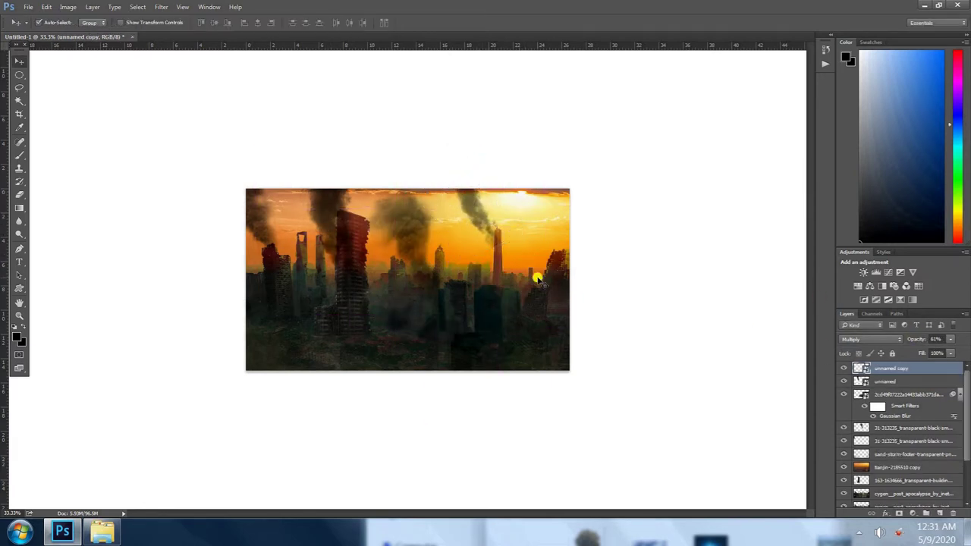
Move the tianjin-2185510 copy layer to the top and change the unnamed layer's opacity
left_click(8, 61)
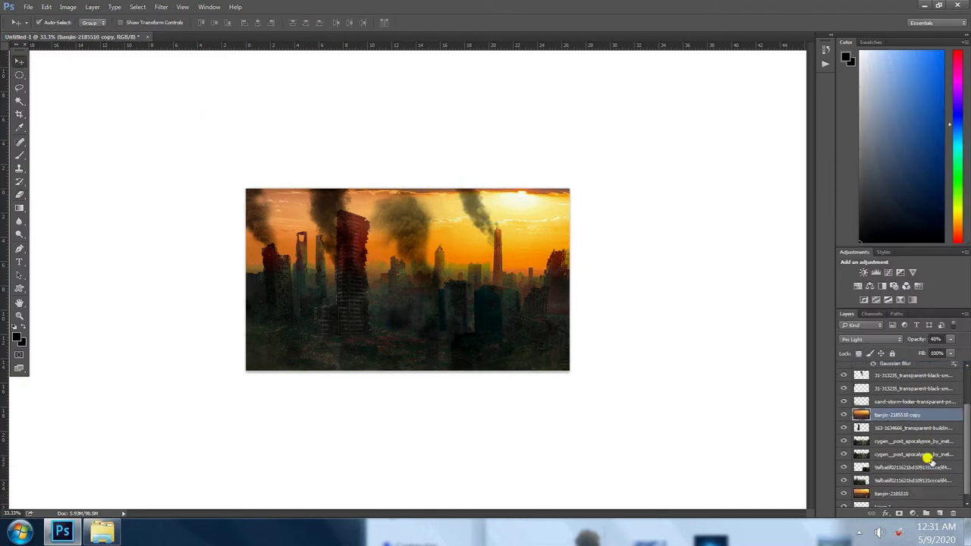
left_click_drag(911, 467, 908, 366)
left_click(874, 393)
left_click(915, 338)
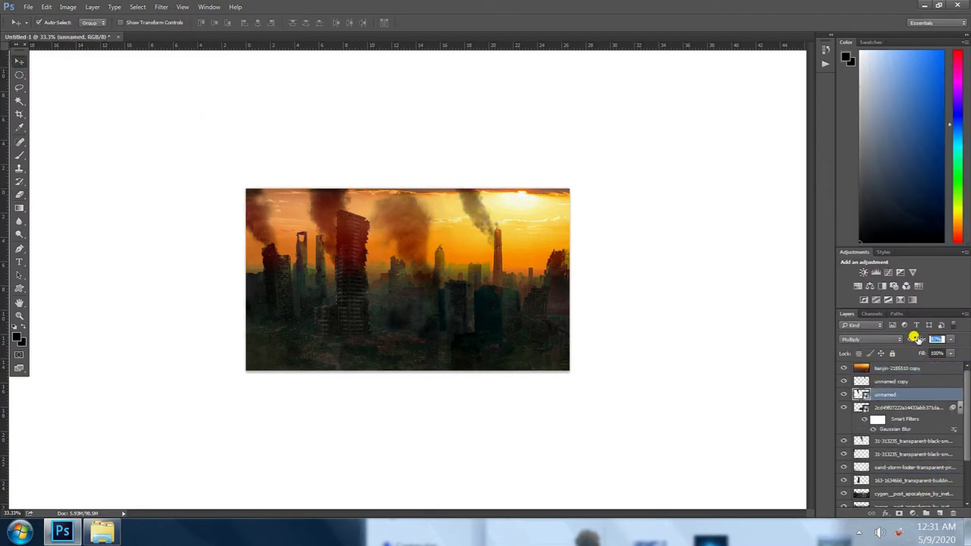
left_click(20, 198)
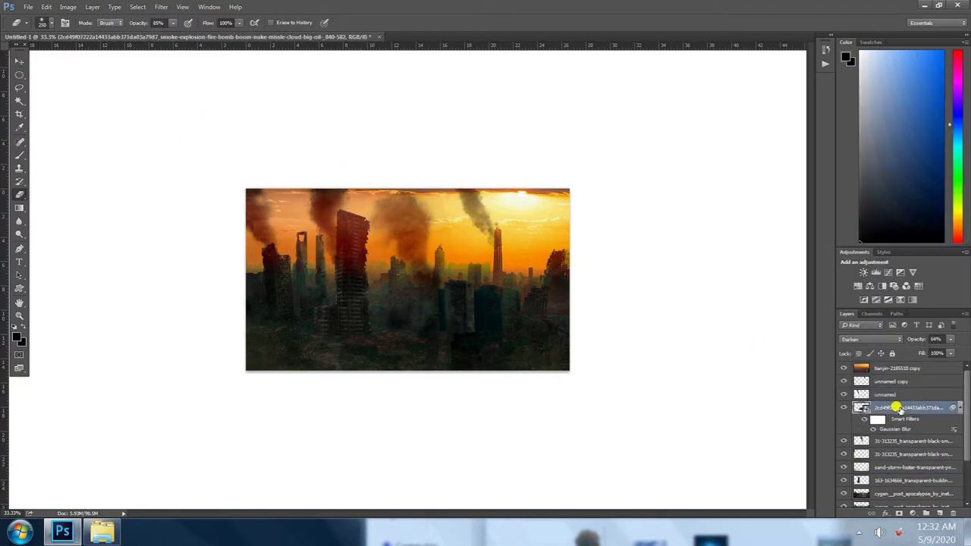
Change the sunset copy's blend mode and raise sand-storm-footer to the top with adjusted opacity
left_click(865, 367)
key("shift+minus")
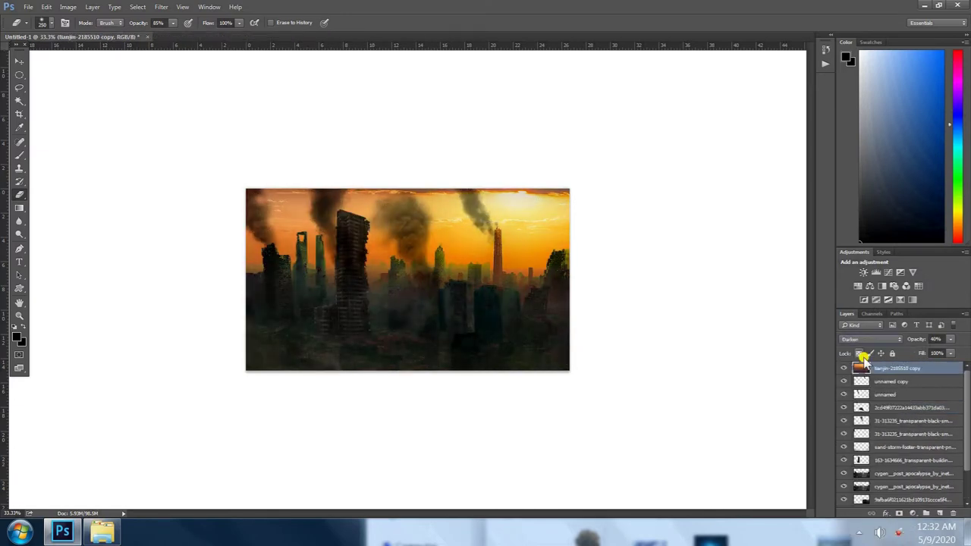
key("shift+minus")
key("shift+minus")
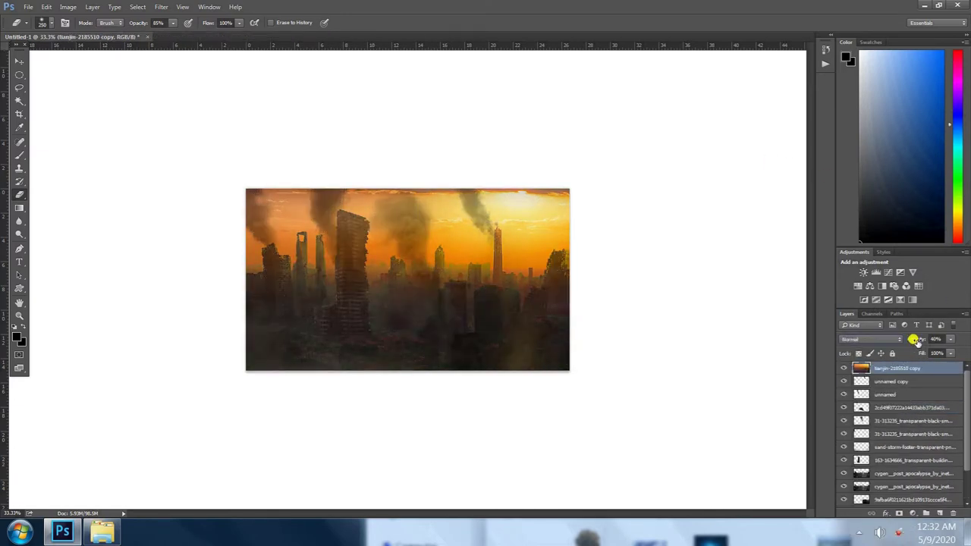
left_click(842, 368)
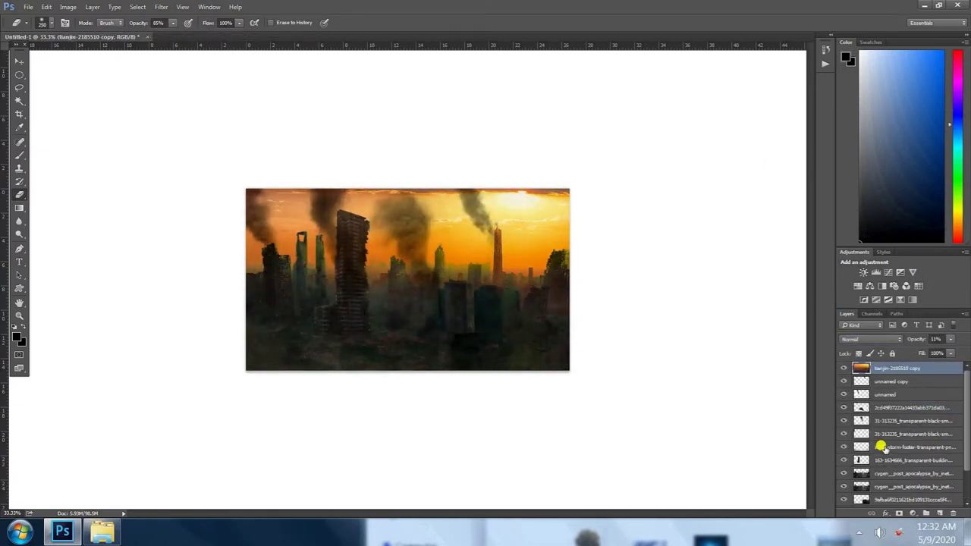
left_click_drag(880, 447, 882, 368)
left_click(919, 339)
Group all the city layers and name the group 'ruind city'
left_click(20, 61)
left_click(895, 493, "shift")
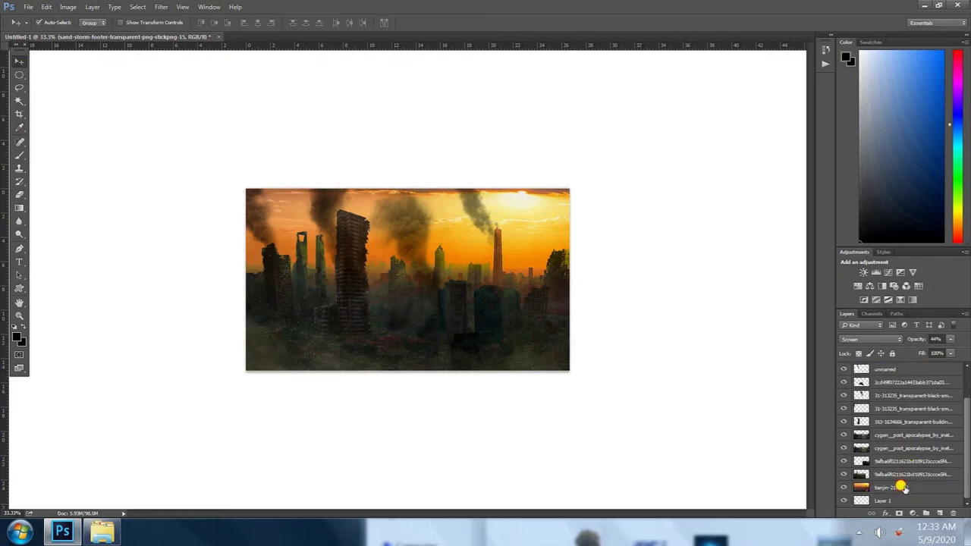
key("ctrl+g")
double_click(884, 368)
type("ity")
key("Return")
Duplicate the 'ruind city' group and merge the copy into one layer
right_click(884, 369)
left_click(911, 145)
key("Return")
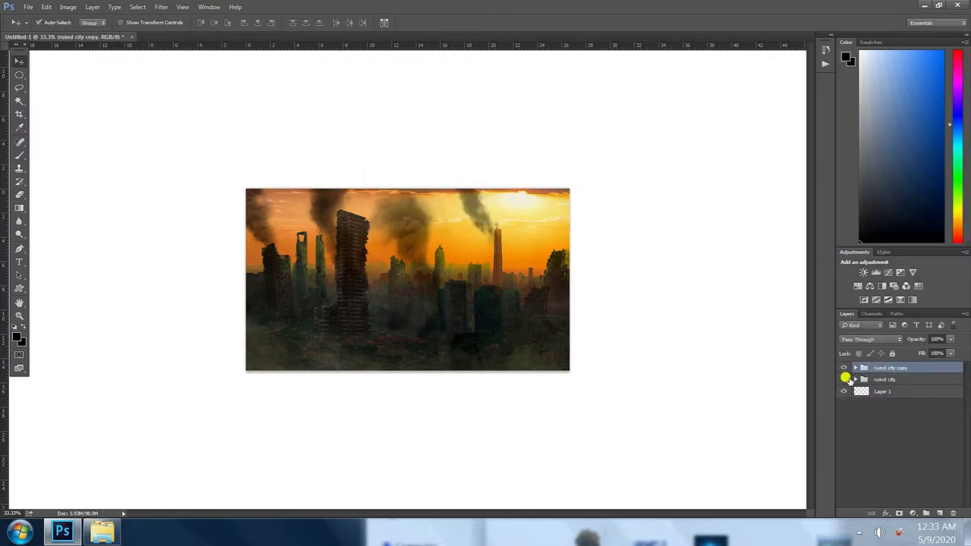
right_click(880, 369)
left_click(913, 217)
Hide the original ruined-city group and place Escape-Recovered.png as a sea-turtle layer
left_click(844, 379)
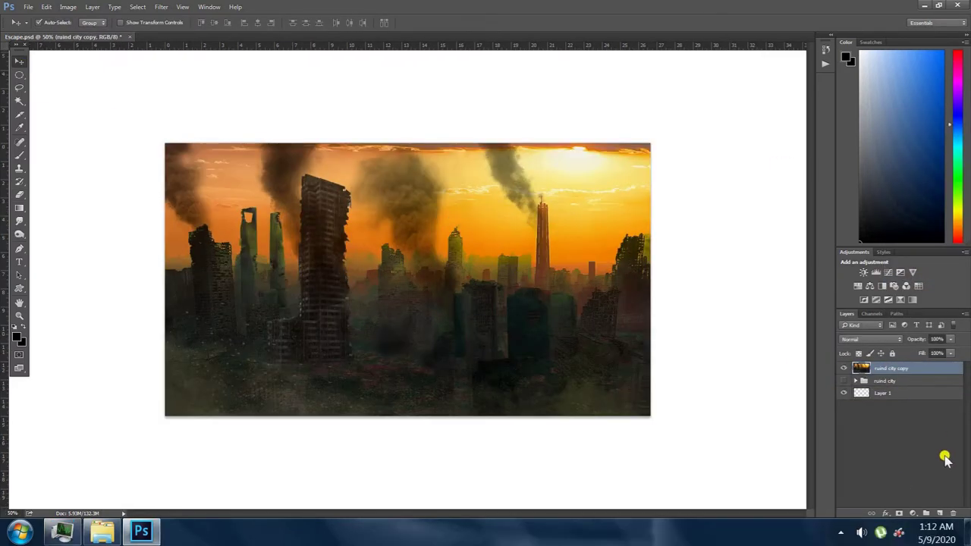
left_click(53, 535)
left_click_drag(380, 93, 553, 123)
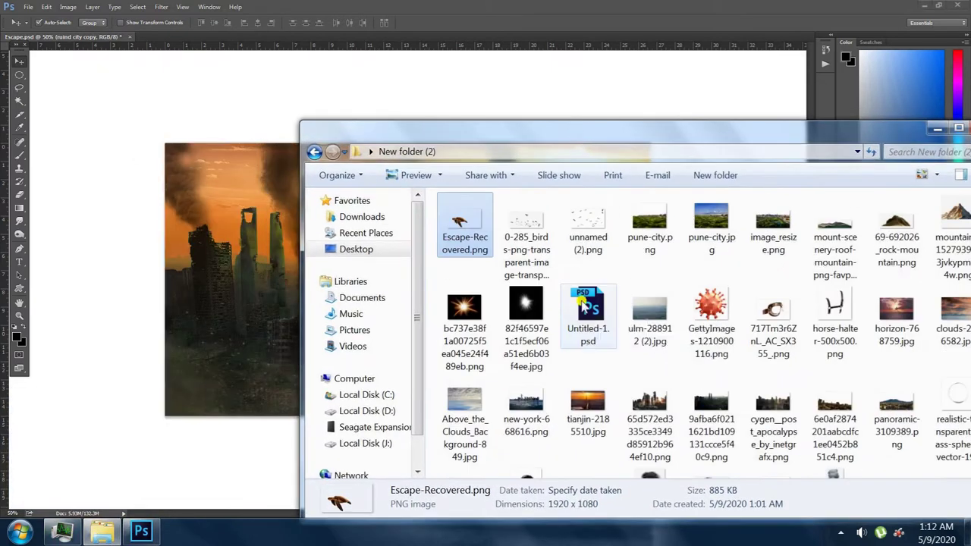
left_click(289, 278)
key("Return")
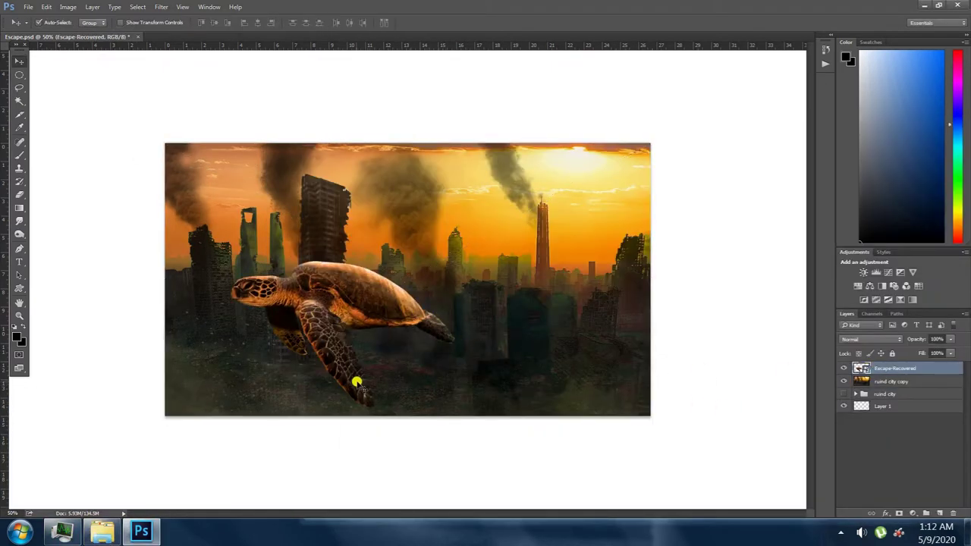
Drag the glass-dome PNG from the source folder onto the canvas
key("alt+Tab")
scroll(713, 387, "down", 5)
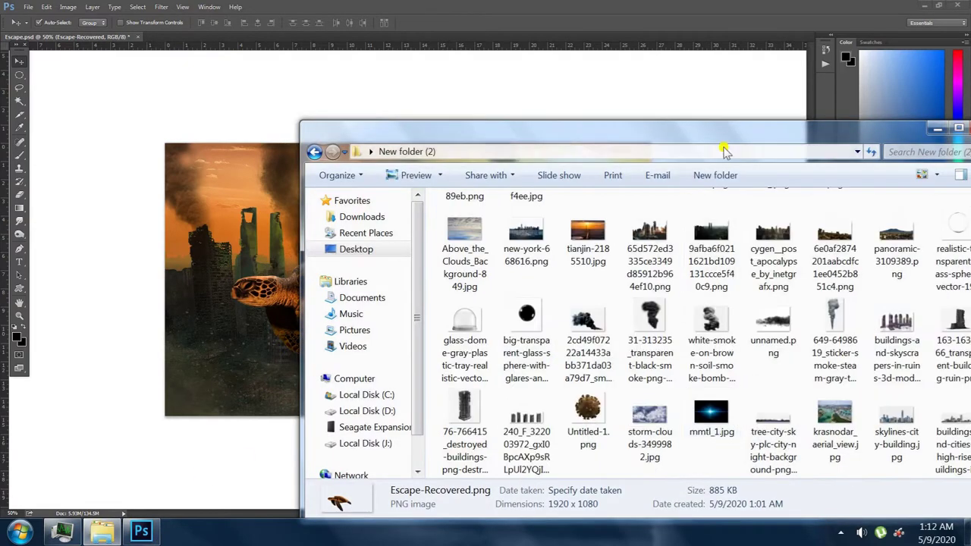
scroll(708, 388, "up", 5)
scroll(708, 389, "down", 3)
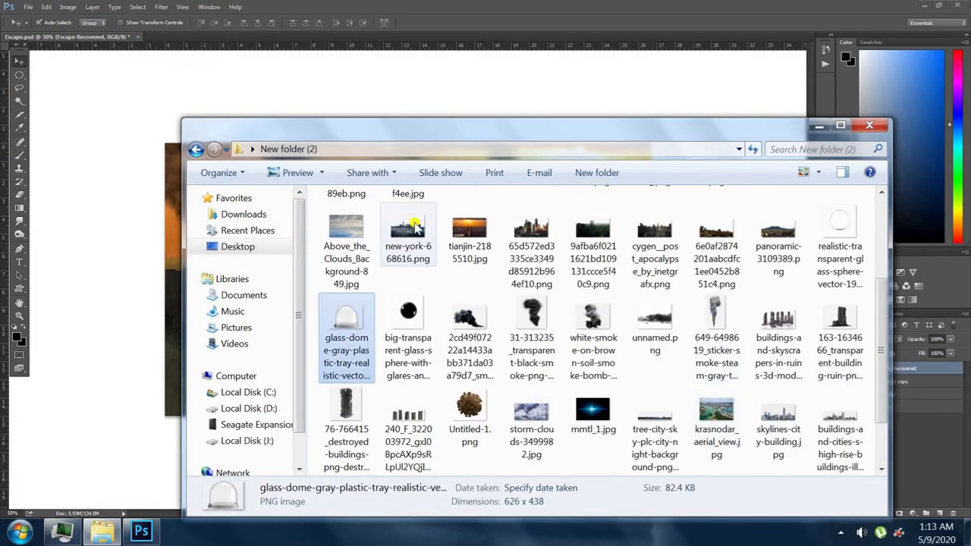
left_click_drag(340, 356, 438, 304)
Squash the dome to about half height, tilt it ~21°, enlarge it and seat it on the turtle's shell
left_click_drag(408, 224, 400, 267)
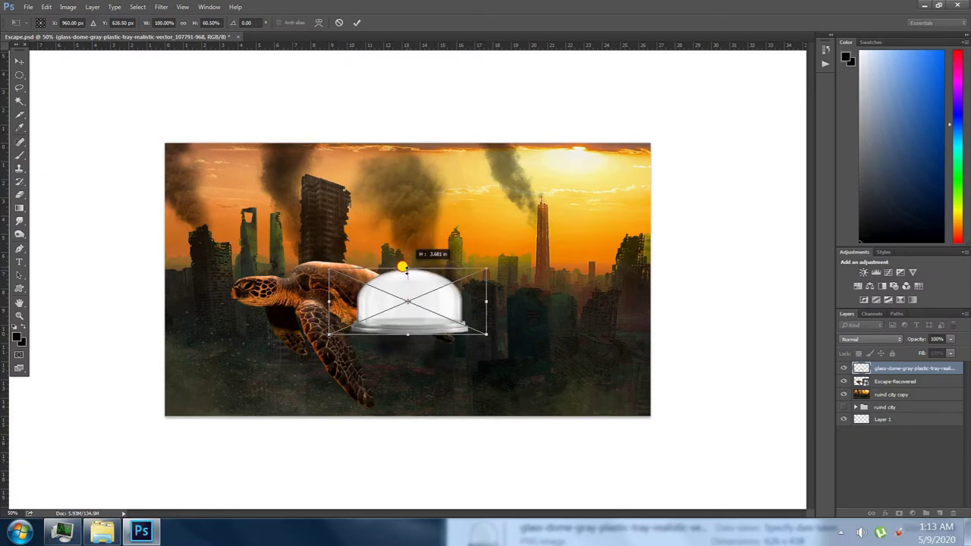
key("ctrl+plus")
mouse_move(505, 250)
left_mouse_down()
mouse_move(556, 310)
mouse_move(379, 278)
mouse_move(365, 243)
left_mouse_up()
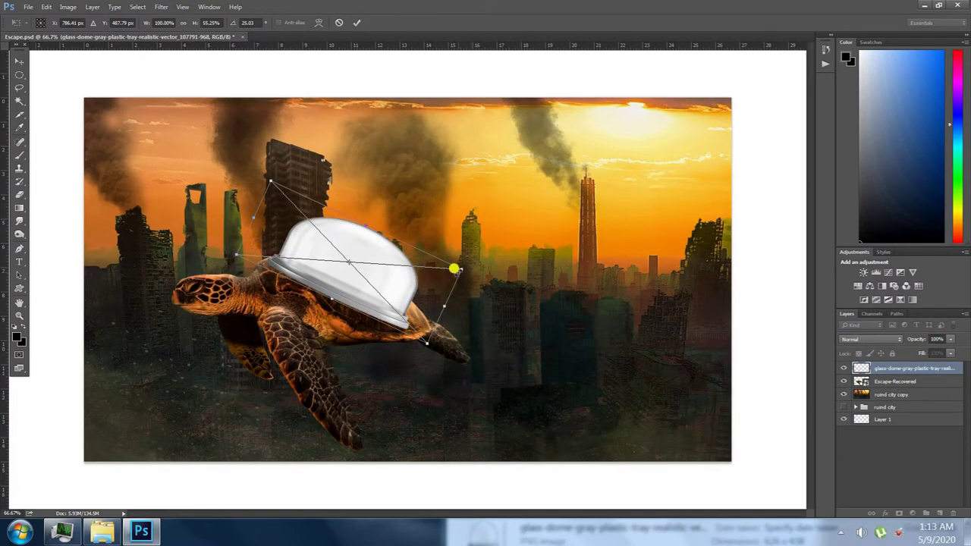
left_click_drag(457, 266, 497, 260)
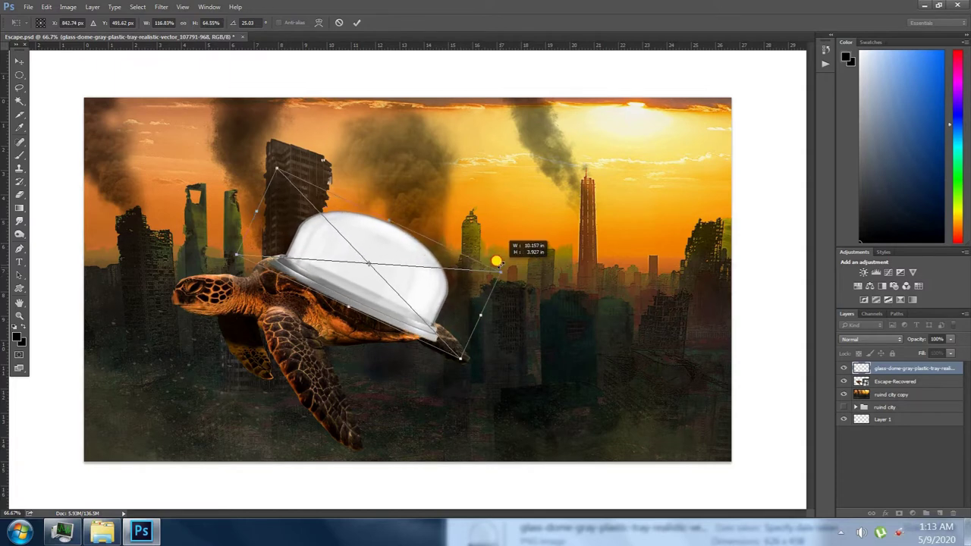
left_click_drag(392, 251, 388, 248)
left_click_drag(512, 258, 448, 262)
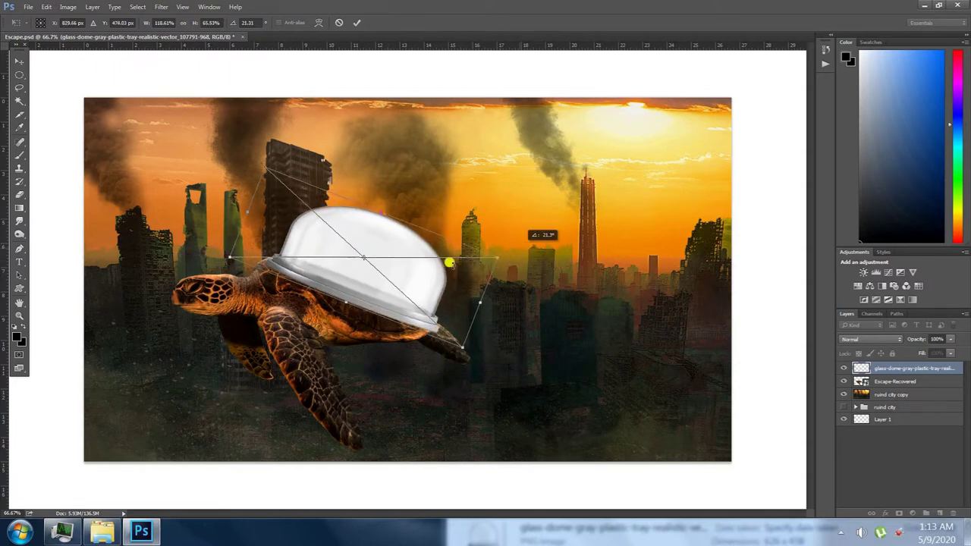
left_click_drag(380, 242, 384, 241)
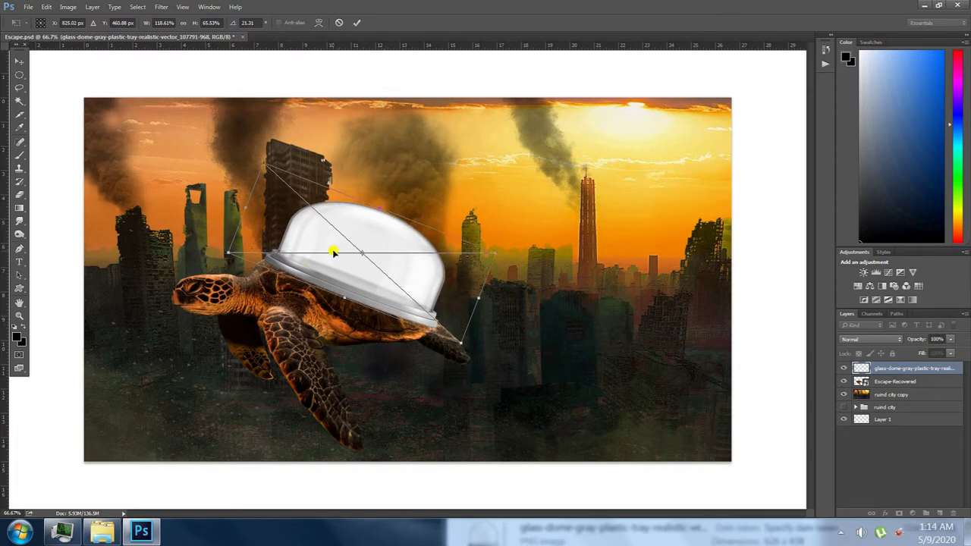
left_click_drag(333, 252, 333, 253)
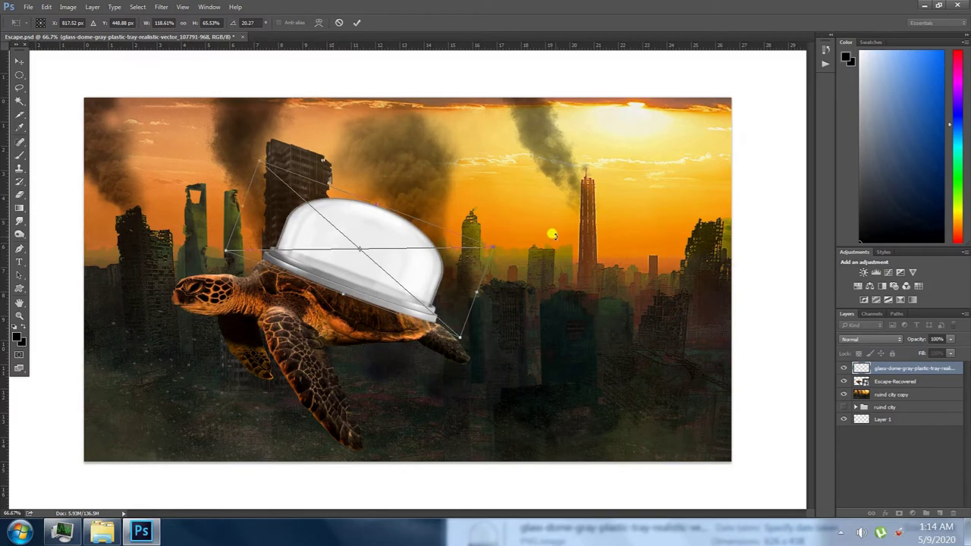
key("ctrl+plus")
key("ctrl+plus")
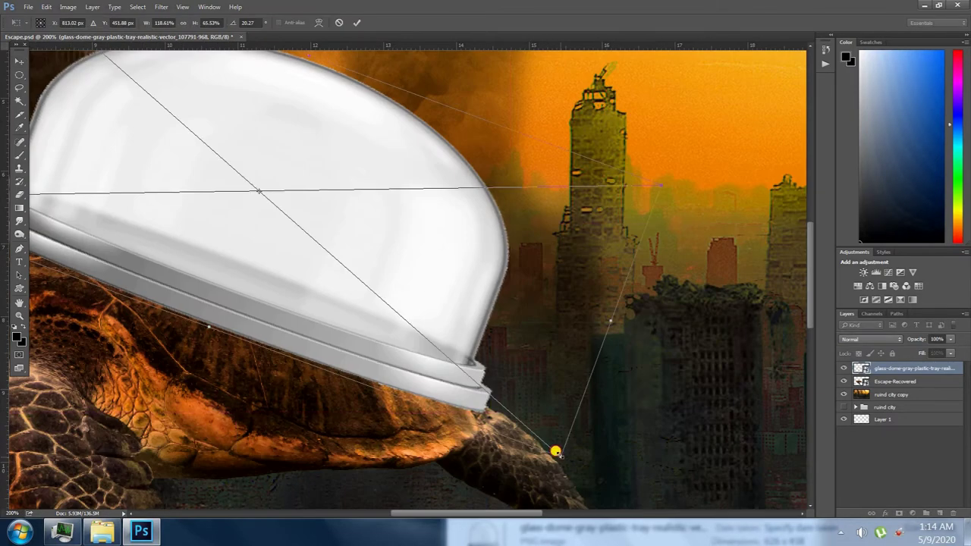
Shrink the glass dome to fit the turtle's shell
left_click_drag(557, 451, 533, 437)
scroll(527, 438, "up", 3)
scroll(527, 438, "left", 5)
scroll(462, 314, "up", 1)
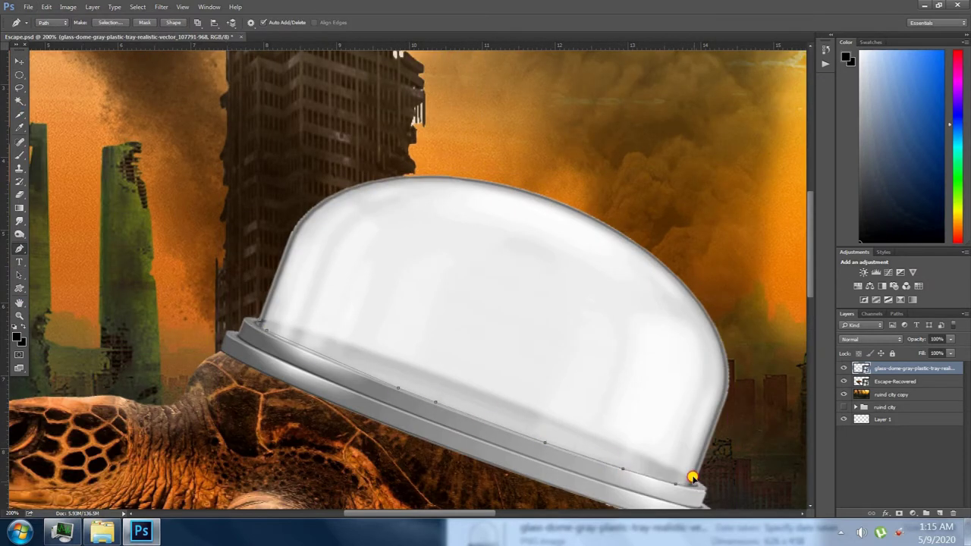
Turn the traced pen path into a selection and delete the dome's interior
right_click(261, 328)
left_click(535, 156)
key("Delete")
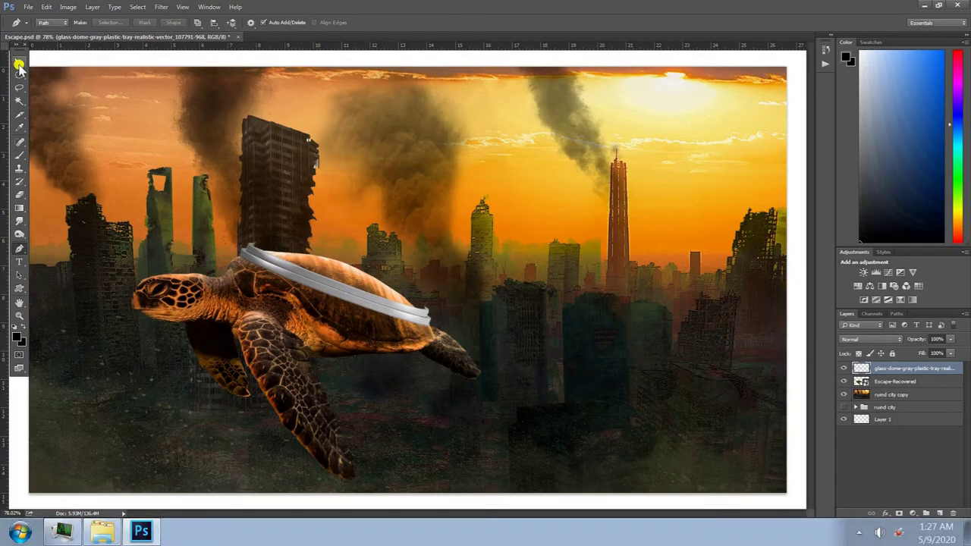
Tint the rim band with a Warming (85) filter, add a darken-blended copy, and merge them
scroll(281, 260, "up", 5)
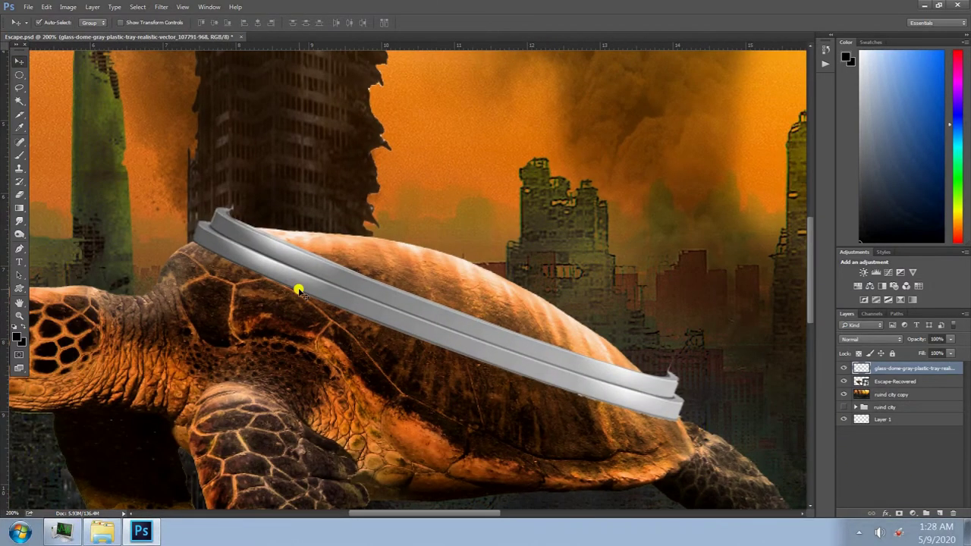
left_click(67, 7)
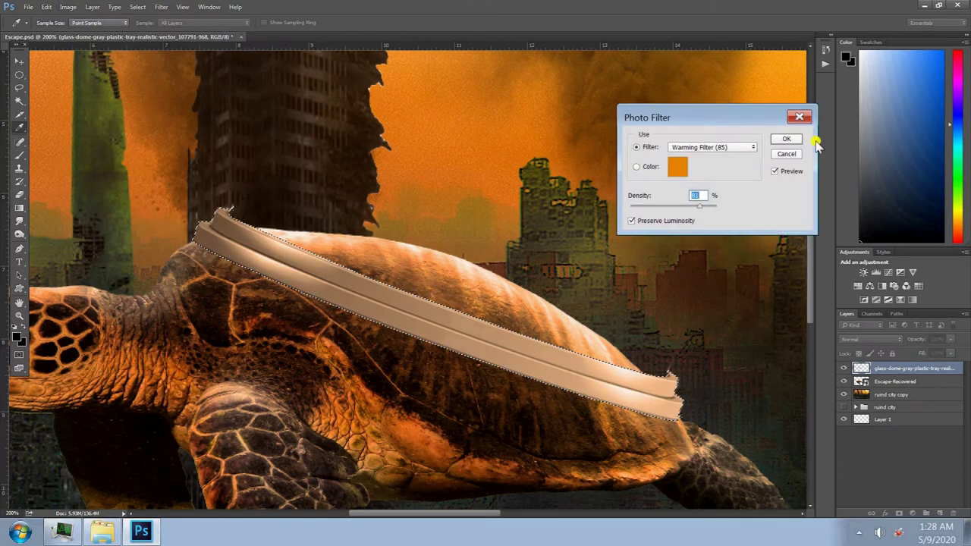
left_click(792, 135)
right_click(910, 368)
key("ctrl+d")
left_click(878, 341)
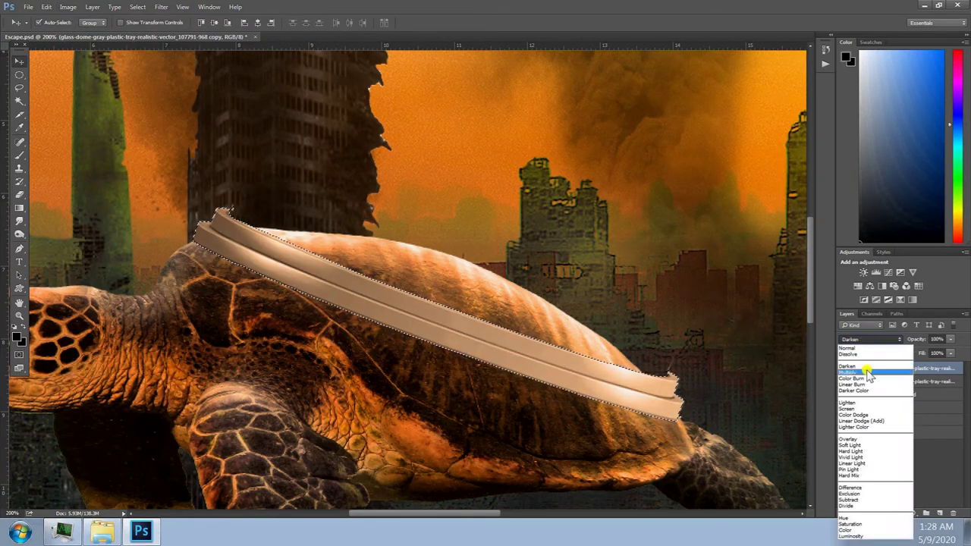
left_click(890, 379)
key("ctrl+e")
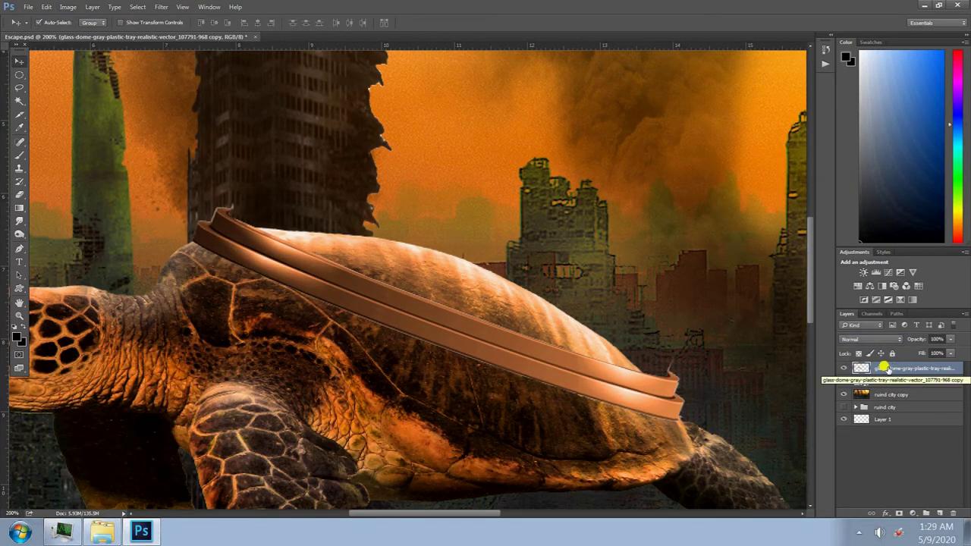
Warp the copper band so it follows the curve of the turtle's shell
left_click(47, 7)
left_click(205, 288)
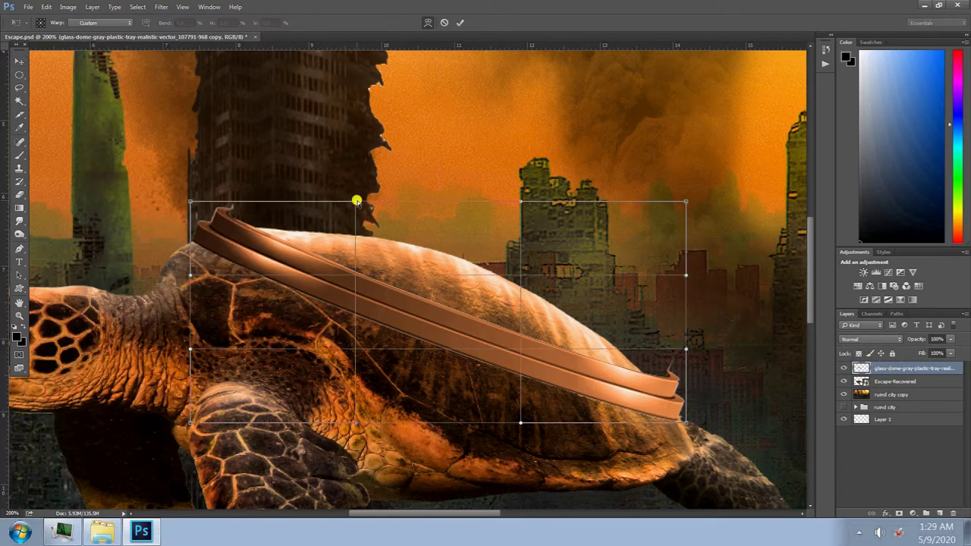
mouse_move(353, 201)
left_mouse_down()
mouse_move(313, 286)
mouse_move(512, 360)
left_mouse_up()
left_click_drag(189, 275, 174, 281)
left_click_drag(189, 202, 177, 202)
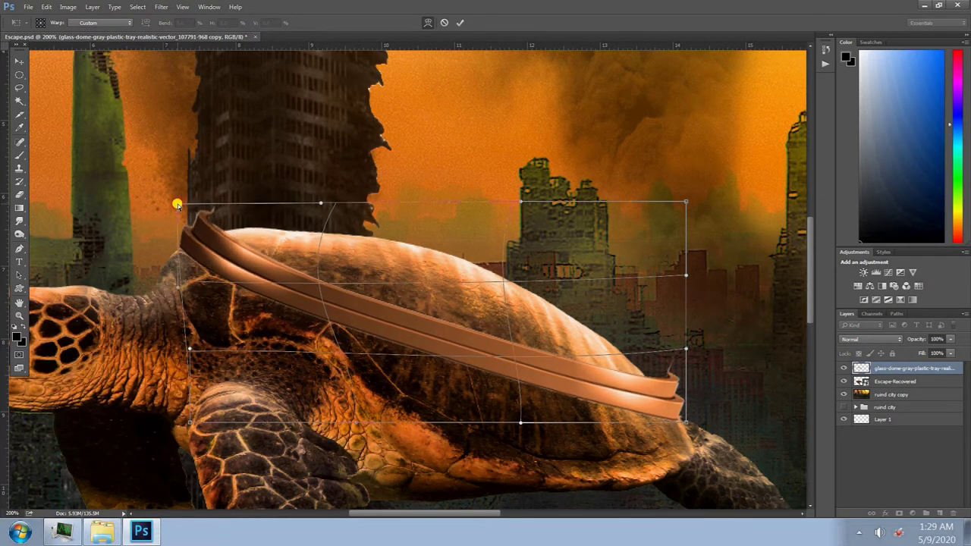
mouse_move(501, 357)
left_mouse_down()
mouse_move(509, 370)
mouse_move(502, 356)
left_mouse_up()
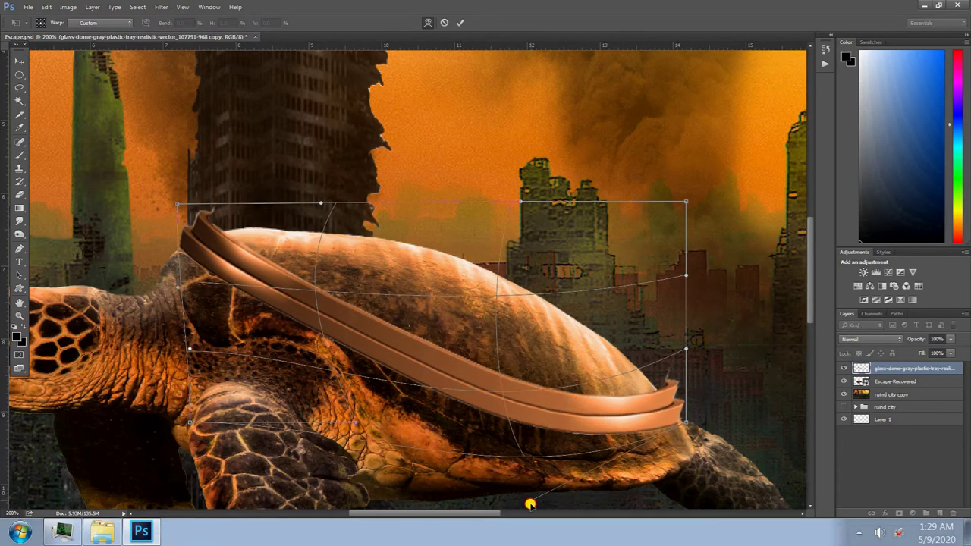
left_click_drag(522, 433, 535, 505)
Commit the warp, load the band's outline as a selection and set the brush to size 59
key("Return")
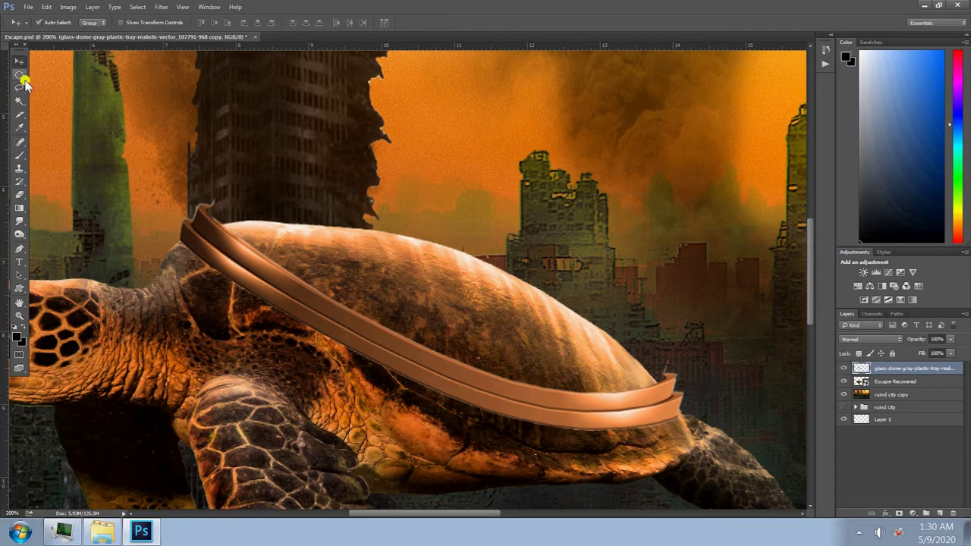
key("ctrl+0")
key("ctrl+plus")
key("ctrl+plus")
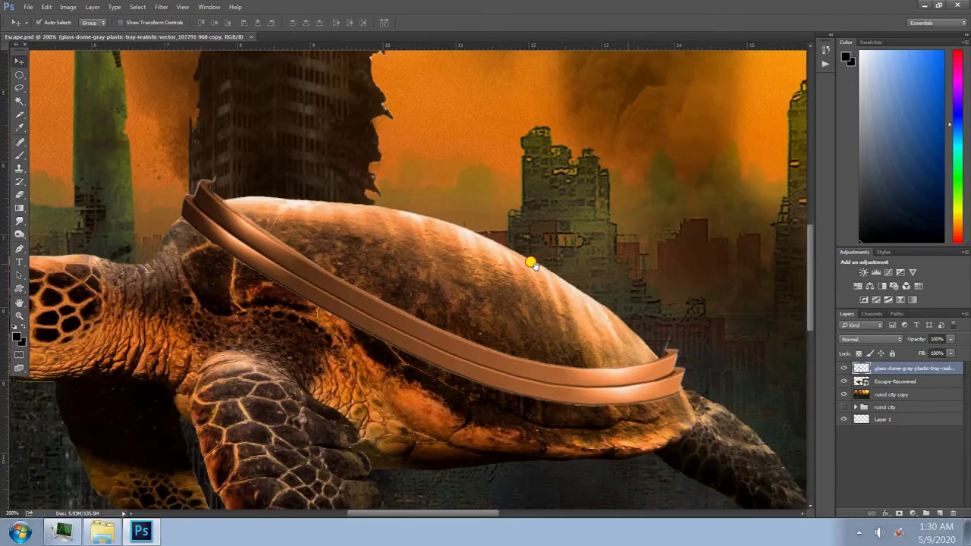
left_click(861, 368, "ctrl")
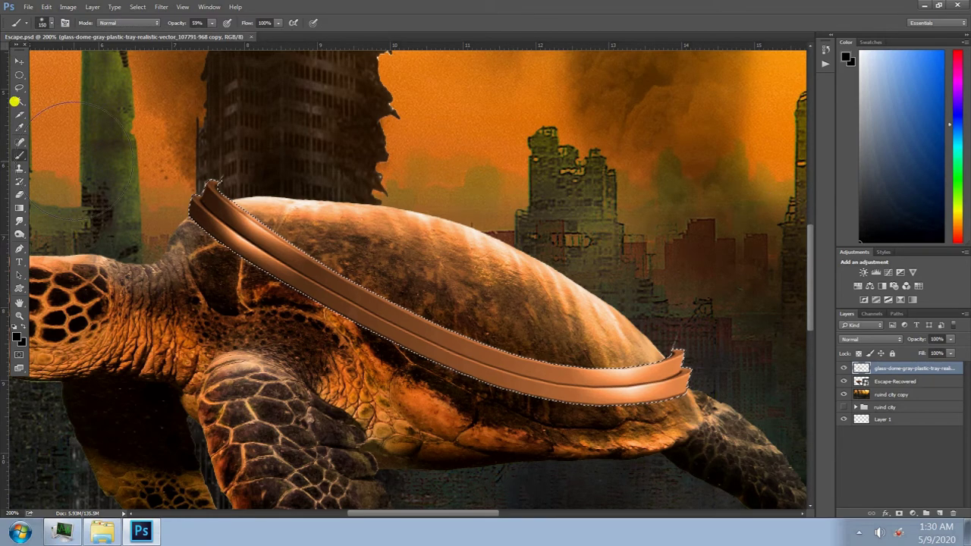
left_click(42, 23)
left_click(473, 303)
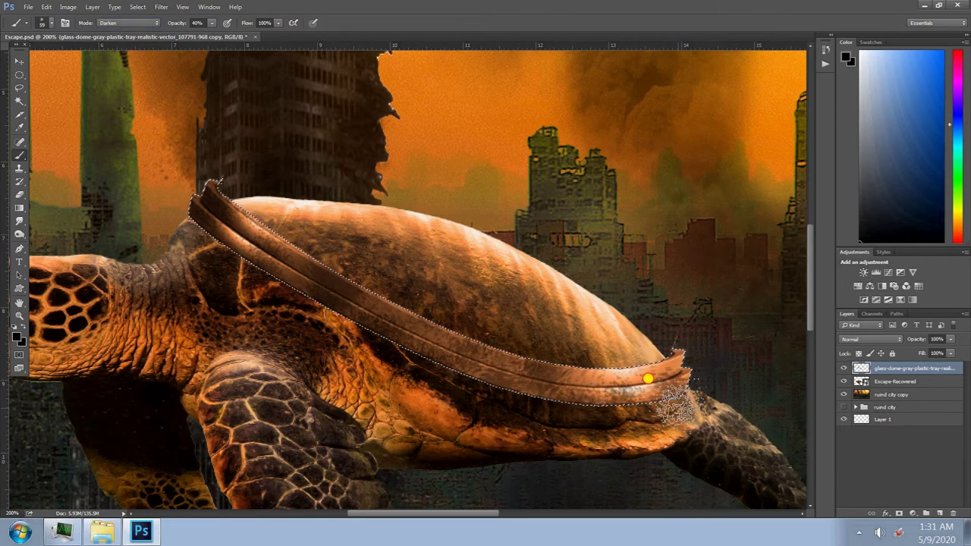
Give the copper band layer a drop shadow
key("ctrl+d")
key("v")
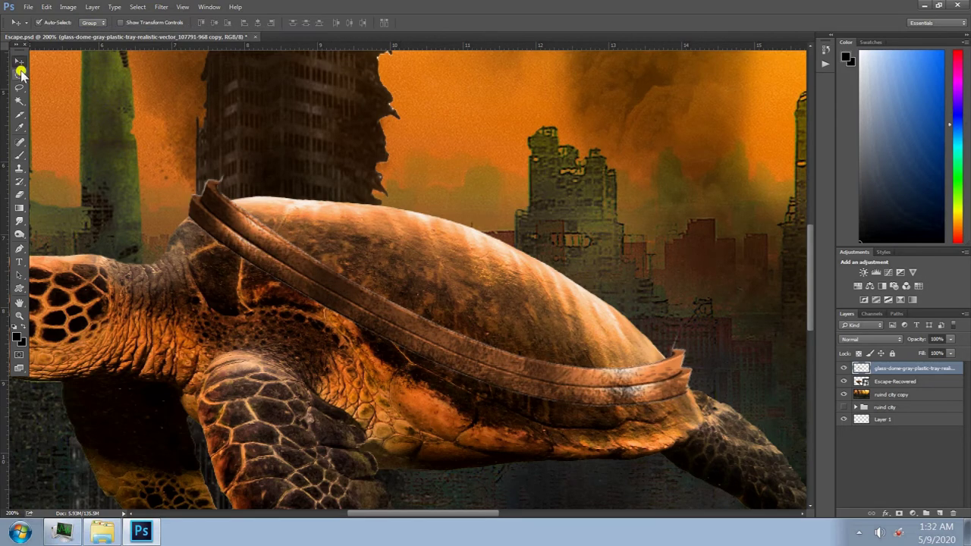
double_click(933, 368)
left_click(649, 220)
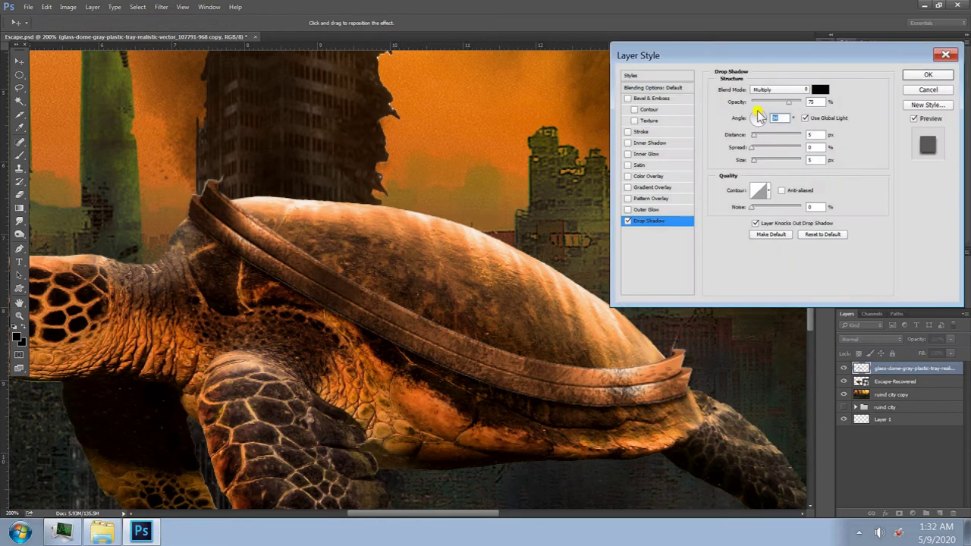
key("Return")
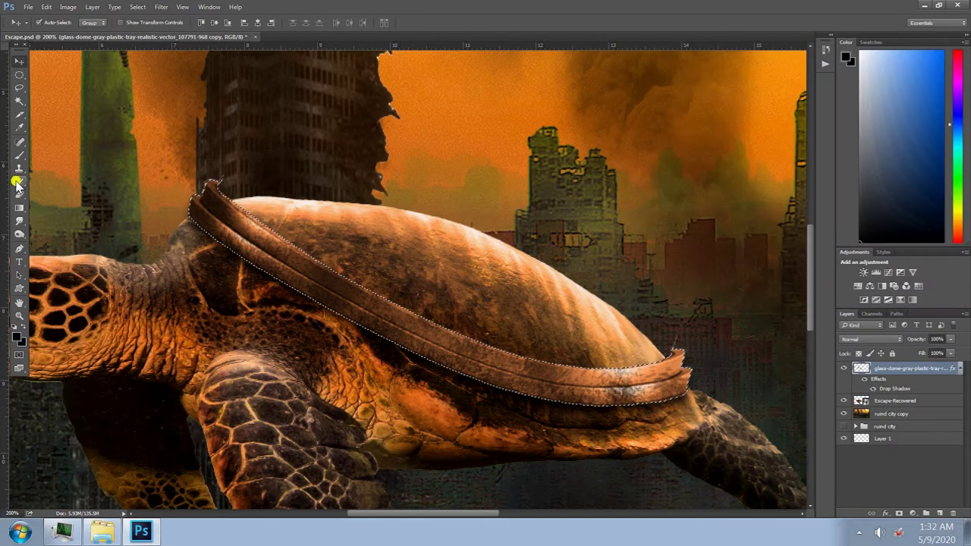
Reload the band's outline and darken the turtle layer beneath it with Burn and a brush
key("o")
key("ctrl+shift+d")
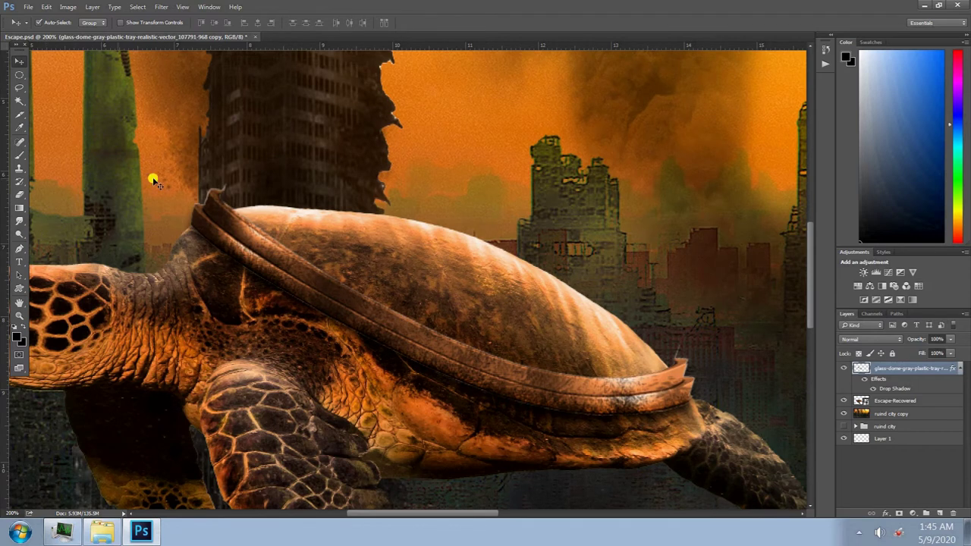
key("o")
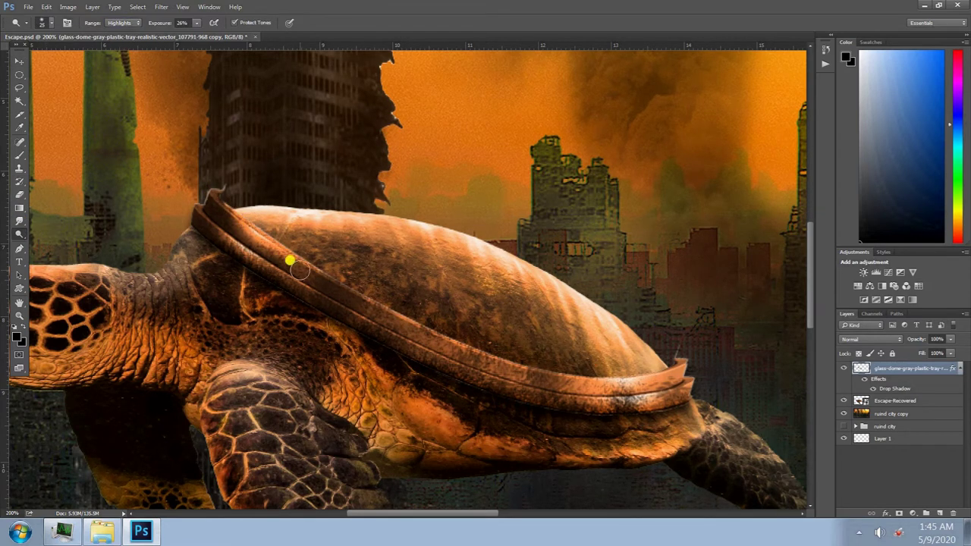
right_click(20, 235)
left_click(53, 245)
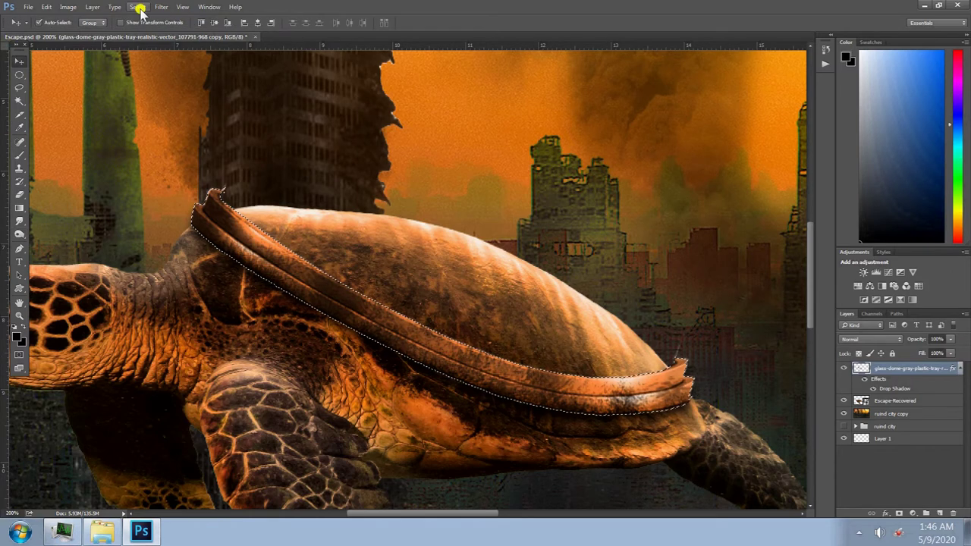
right_click(861, 368)
left_click(884, 219)
left_click(895, 400)
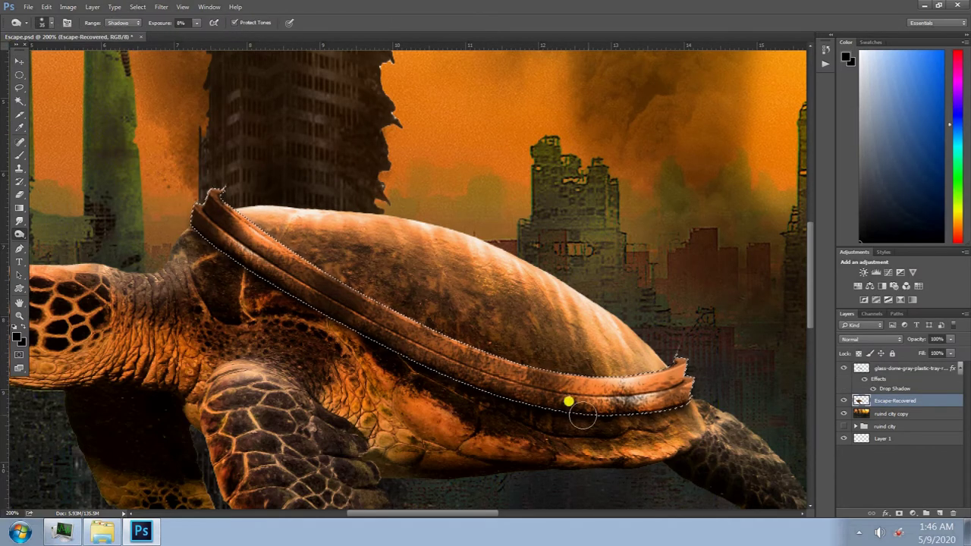
key("b")
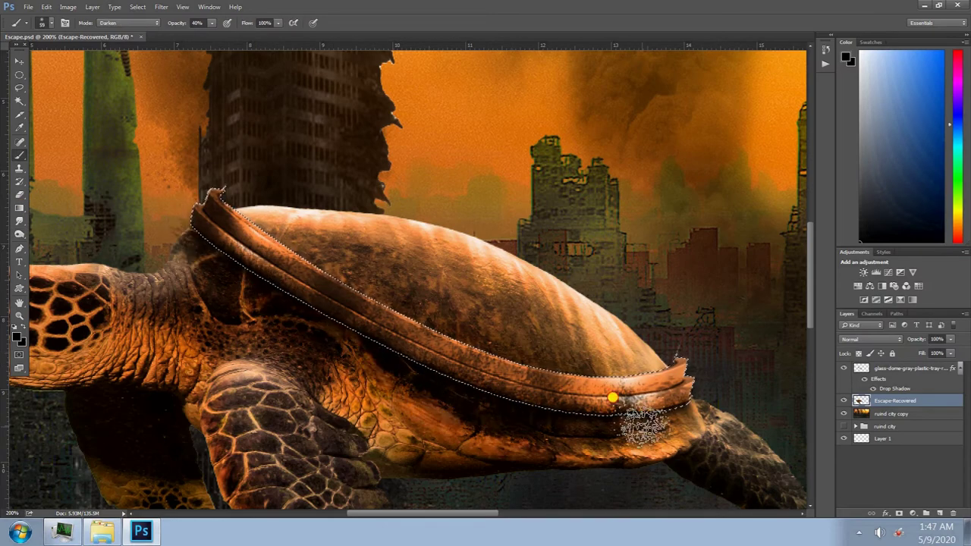
Deselect, zoom out, reactivate the band layer and bring up the source-images folder
key("ctrl+d")
left_click(18, 62)
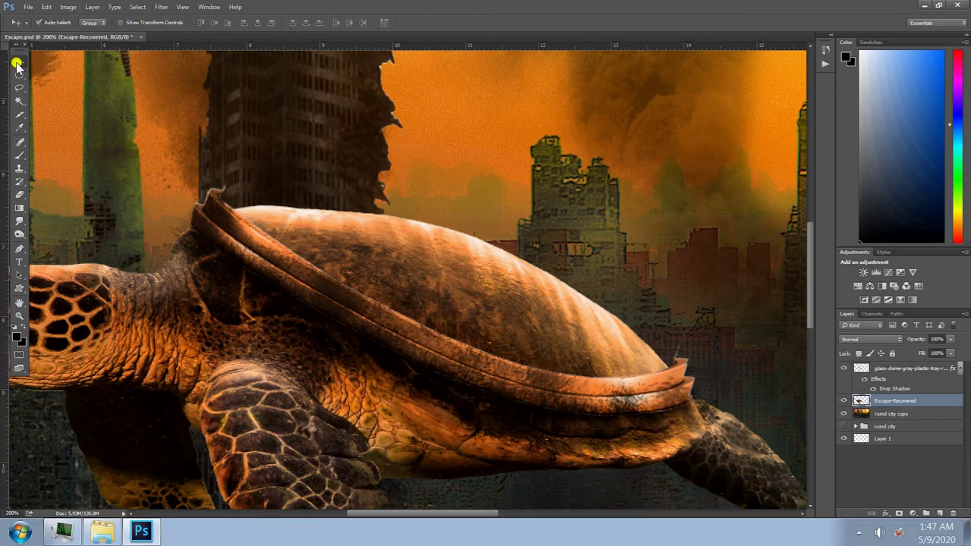
key("ctrl+minus")
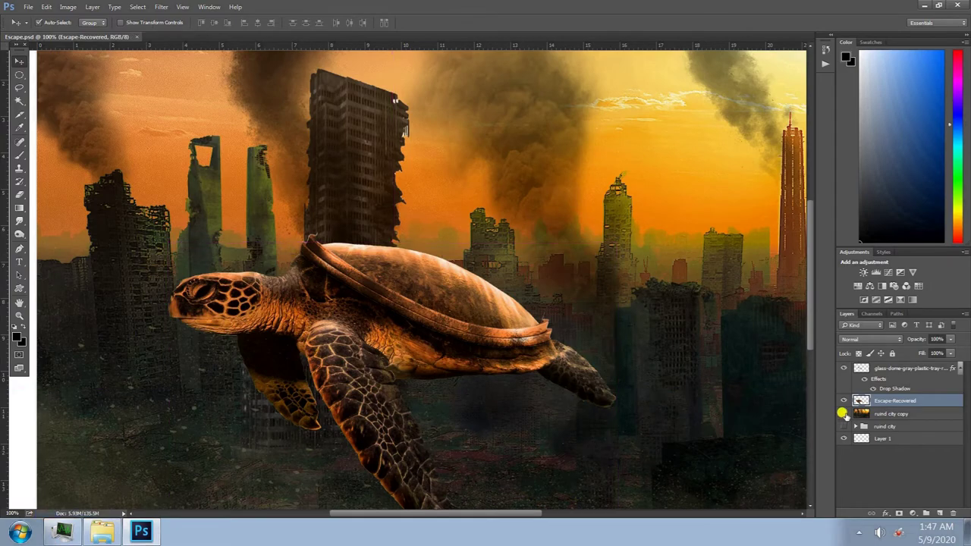
left_click(877, 369)
left_click(96, 538)
scroll(486, 304, "up", 5)
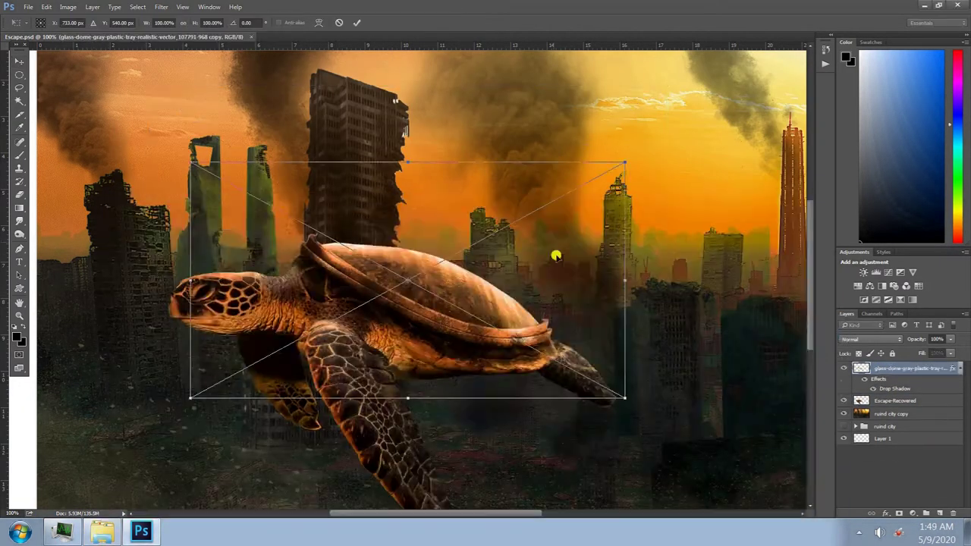
Flip the city image, warp it onto the shell's curve, and move it beneath the glass-dome layer
left_click(47, 7)
left_click(223, 340)
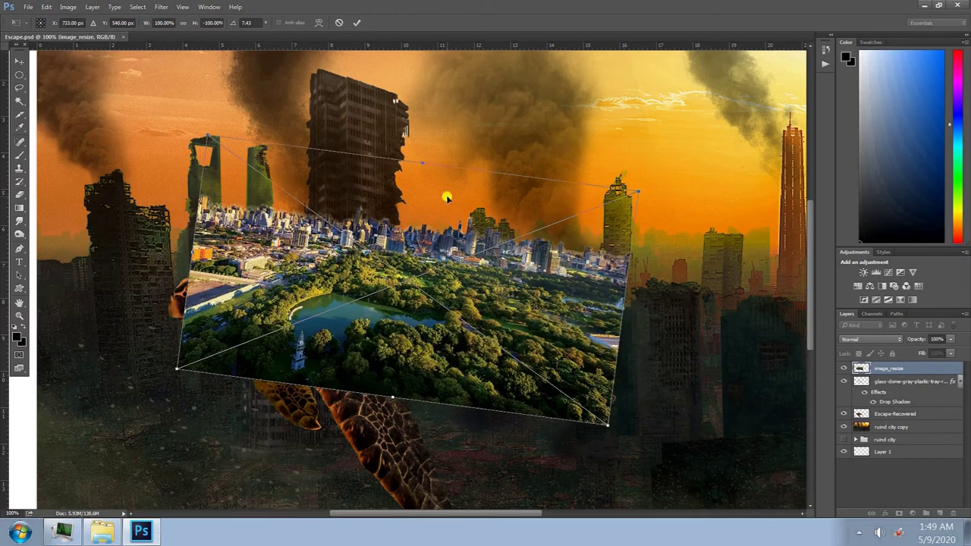
mouse_move(447, 197)
left_mouse_down()
mouse_move(562, 274)
mouse_move(523, 269)
left_mouse_up()
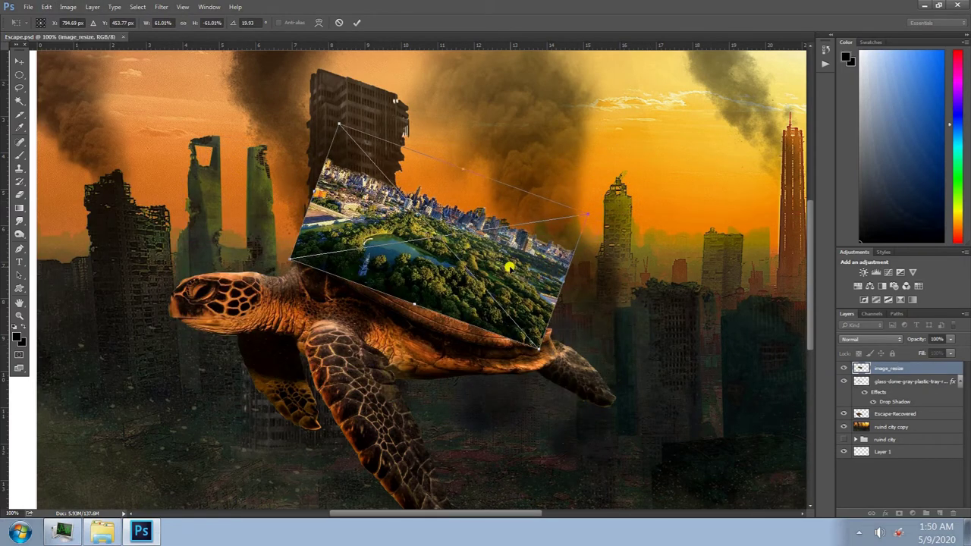
left_click_drag(326, 96, 346, 124)
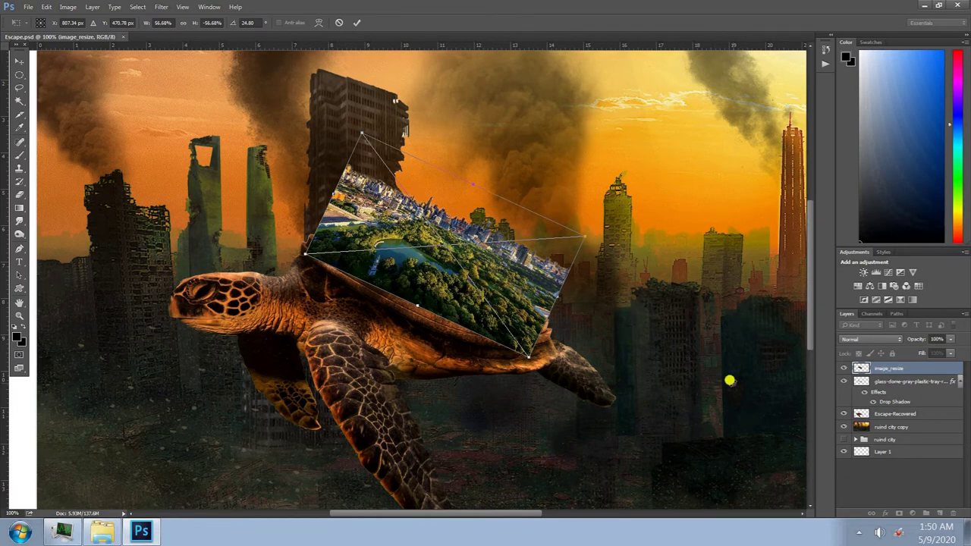
left_click_drag(322, 215, 332, 202)
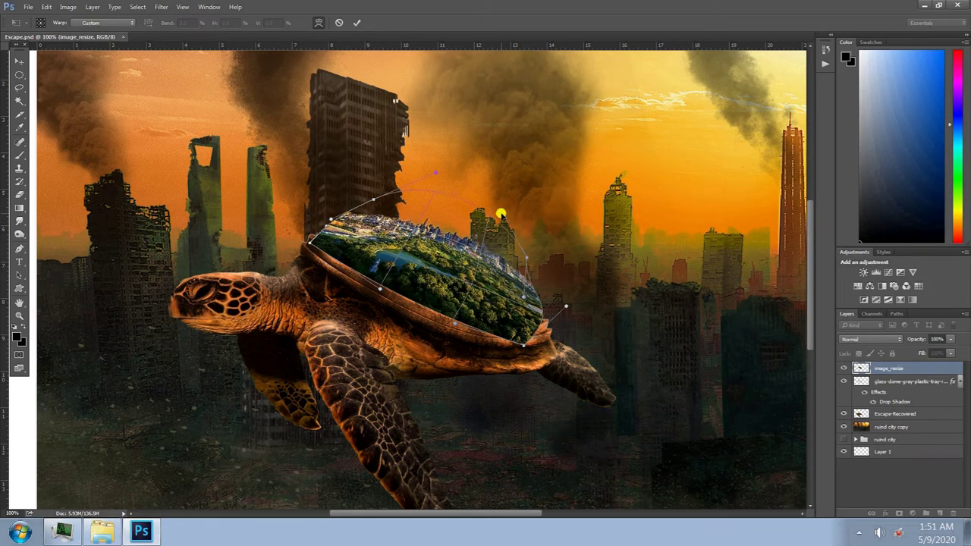
left_click_drag(539, 291, 554, 301)
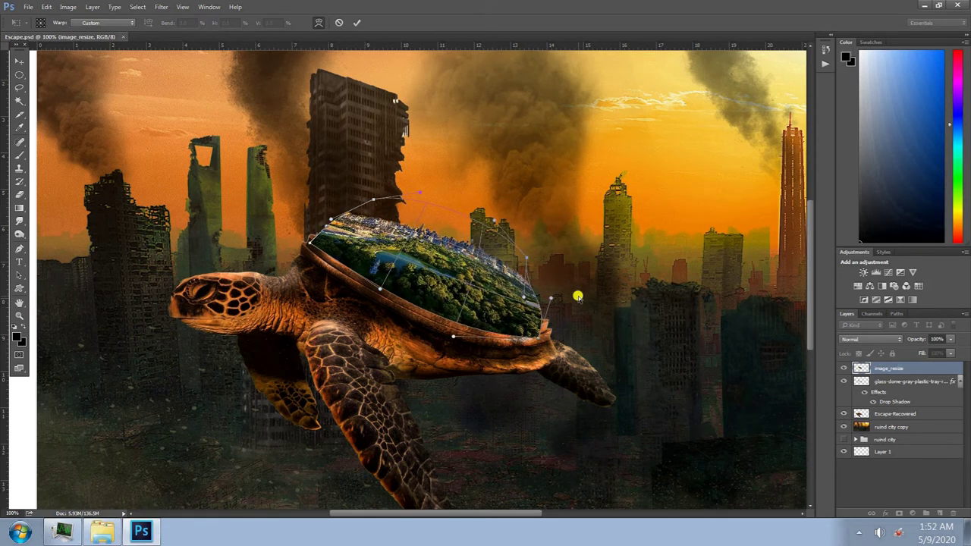
key("Return")
left_click_drag(876, 370, 877, 400)
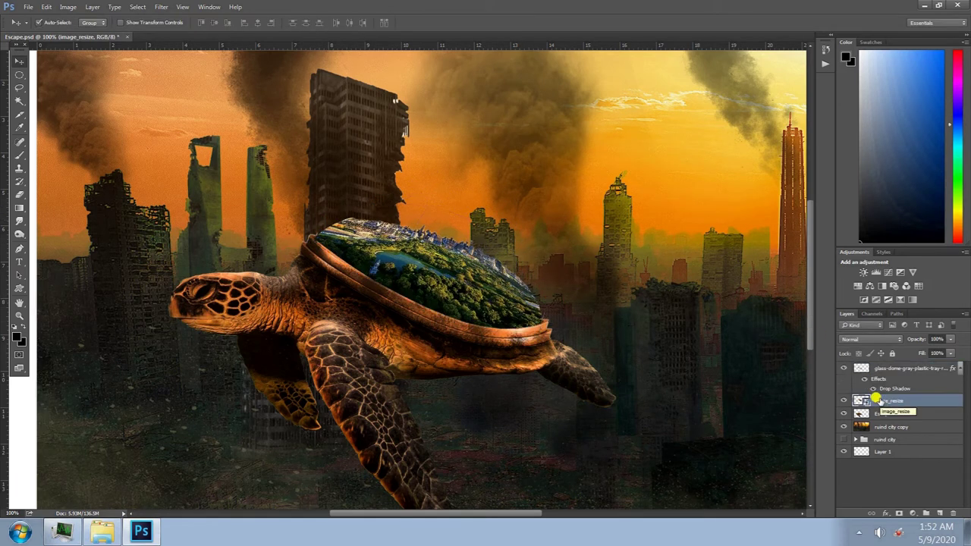
Bring in the mountain PNG, rotate it, shrink it to about half and set it over the shell
left_click(145, 534)
left_click_drag(205, 189, 205, 315)
left_click_drag(748, 390, 210, 472)
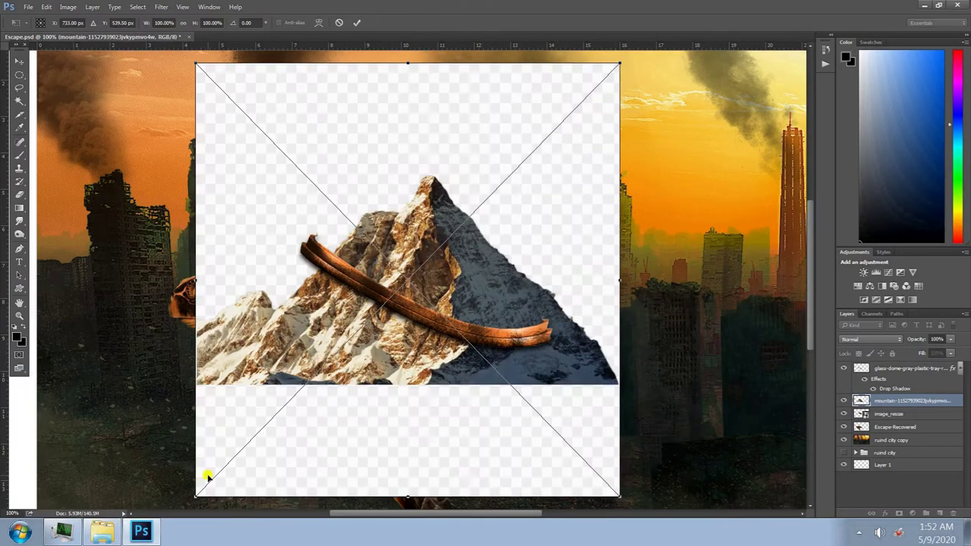
mouse_move(622, 69)
left_mouse_down()
mouse_move(635, 79)
mouse_move(530, 147)
left_mouse_up()
left_click_drag(635, 157, 594, 78)
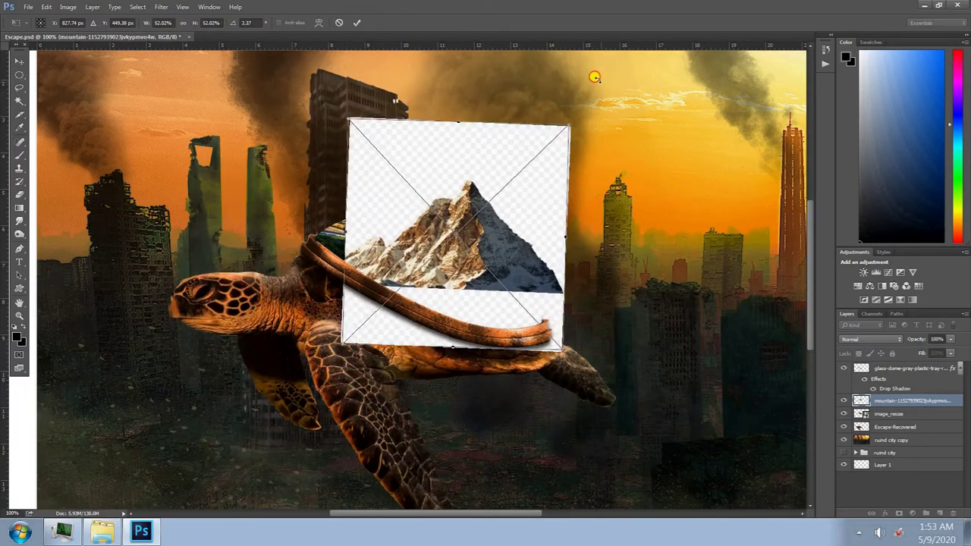
left_click_drag(594, 137, 651, 175)
key("Return")
Rasterize the mountain layer and delete its white background with the Magic Wand
key("w")
right_click(895, 400)
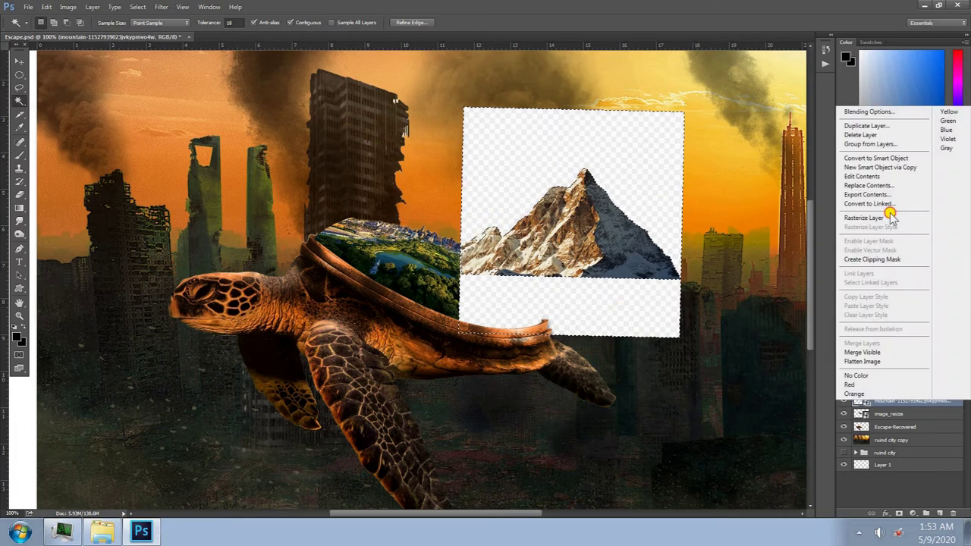
left_click(888, 210)
key("Delete")
Flip the mountain horizontally and rotate it into place on the turtle's shell
key("ctrl+t")
left_click_drag(687, 107, 698, 195)
left_click(47, 7)
left_click(212, 348)
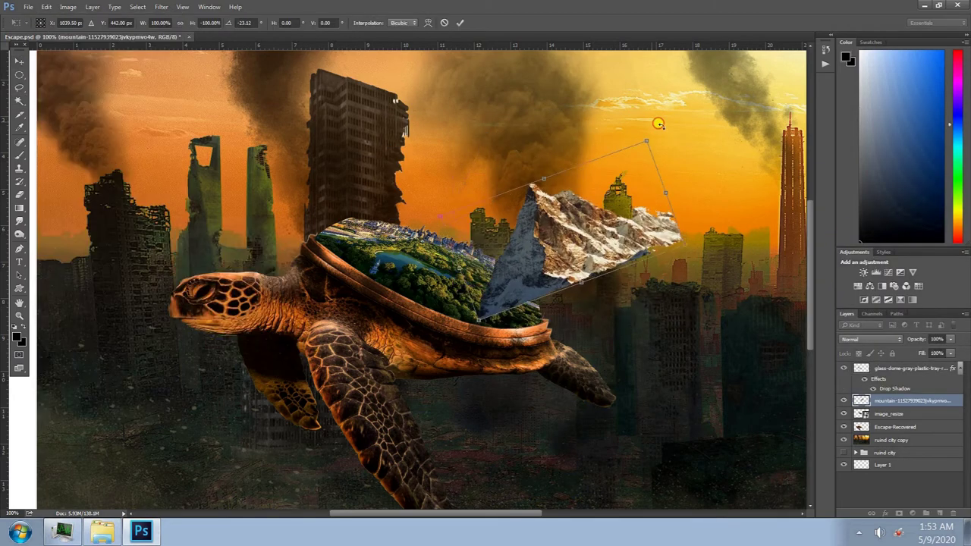
mouse_move(657, 124)
left_mouse_down()
mouse_move(521, 213)
mouse_move(310, 223)
left_mouse_up()
Warp the mountain to fit the shell and move the landscape layer above it
left_click(46, 6)
left_click(260, 271)
mouse_move(438, 180)
left_mouse_down()
mouse_move(342, 160)
mouse_move(332, 191)
mouse_move(373, 223)
mouse_move(429, 187)
left_mouse_up()
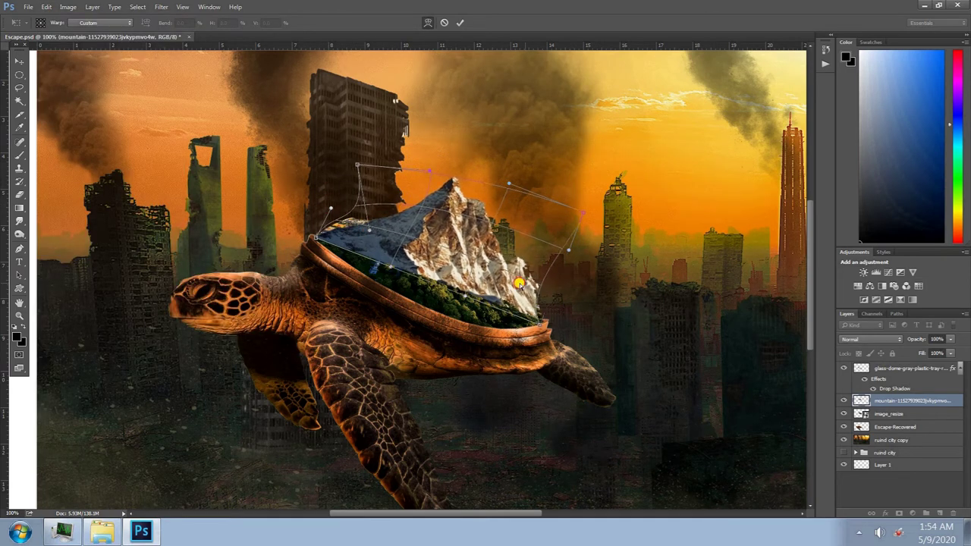
left_click_drag(582, 215, 537, 211)
left_click_drag(390, 201, 529, 214)
key("Return")
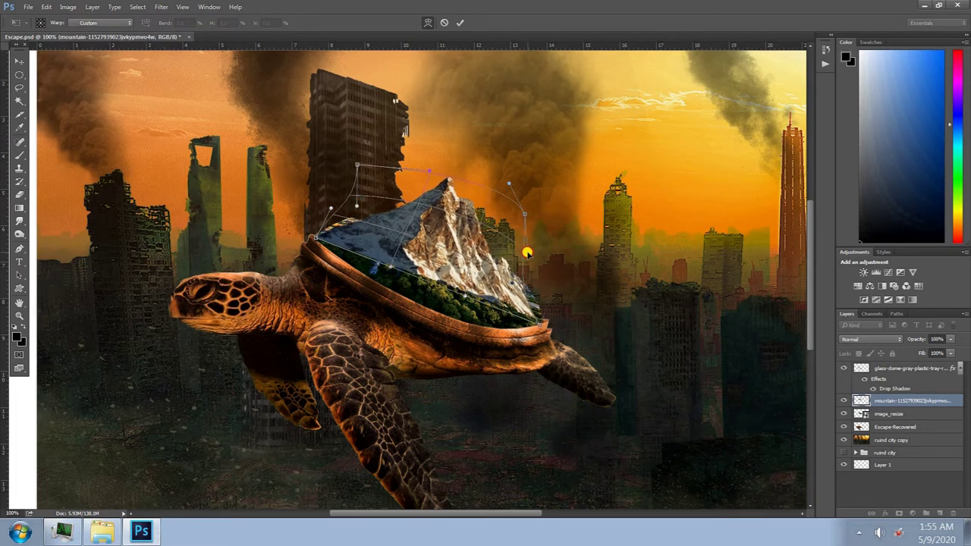
left_click_drag(888, 414, 888, 400)
Switch to a smaller Eraser brush and cancel the mountain's transform
key("e")
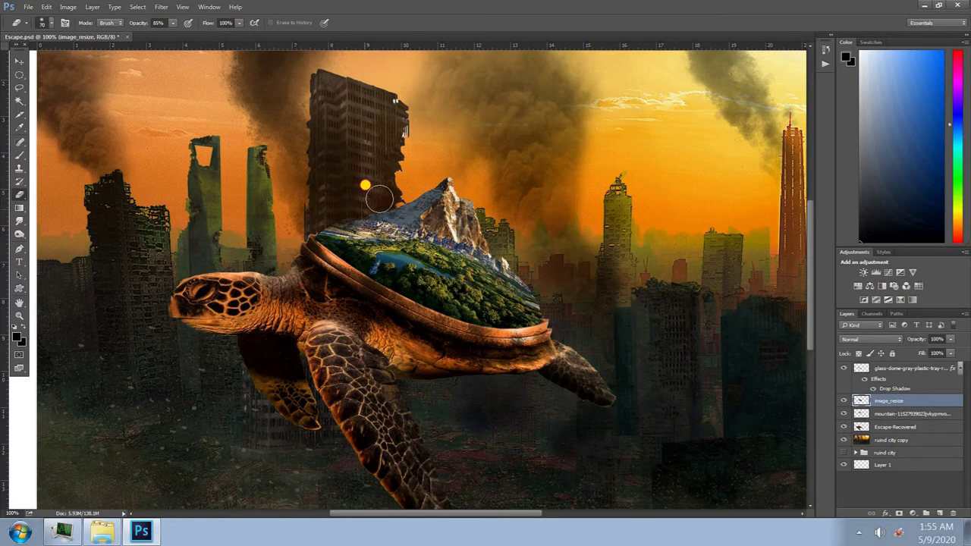
key("bracketleft")
key("bracketleft")
key("bracketleft")
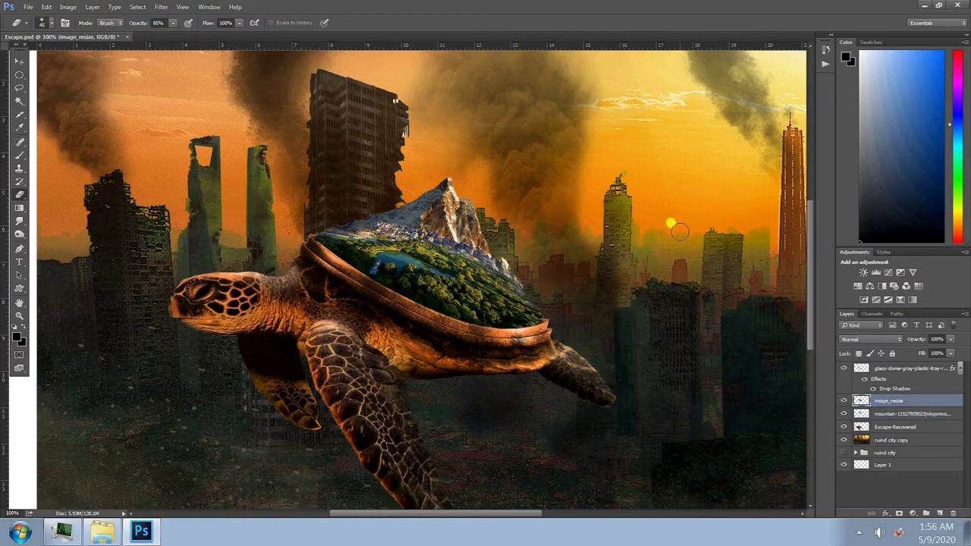
key("alt+bracketleft")
key("ctrl+t")
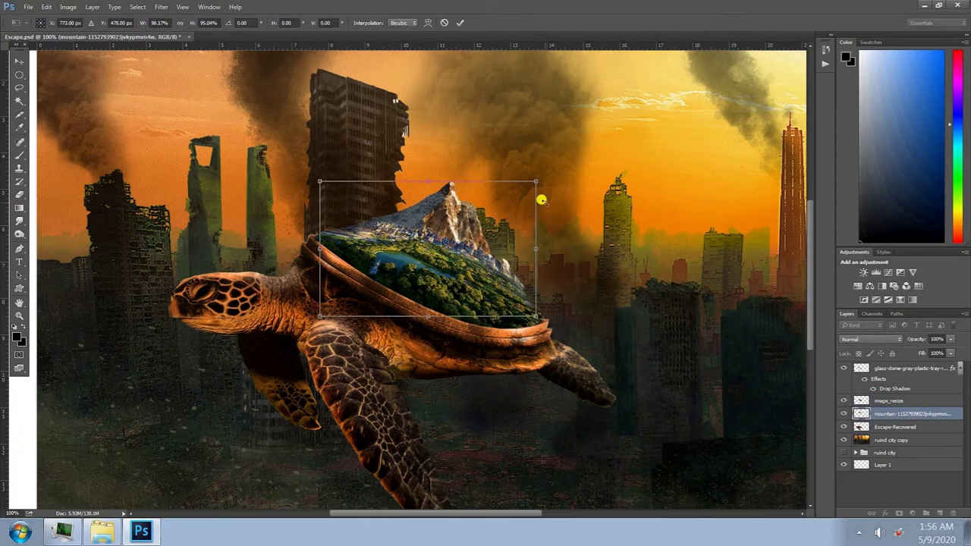
Apply a Warming (85) photo filter to the mountain, then to the shell landscape at density 25
key("Return")
left_click(68, 6)
left_click(217, 35)
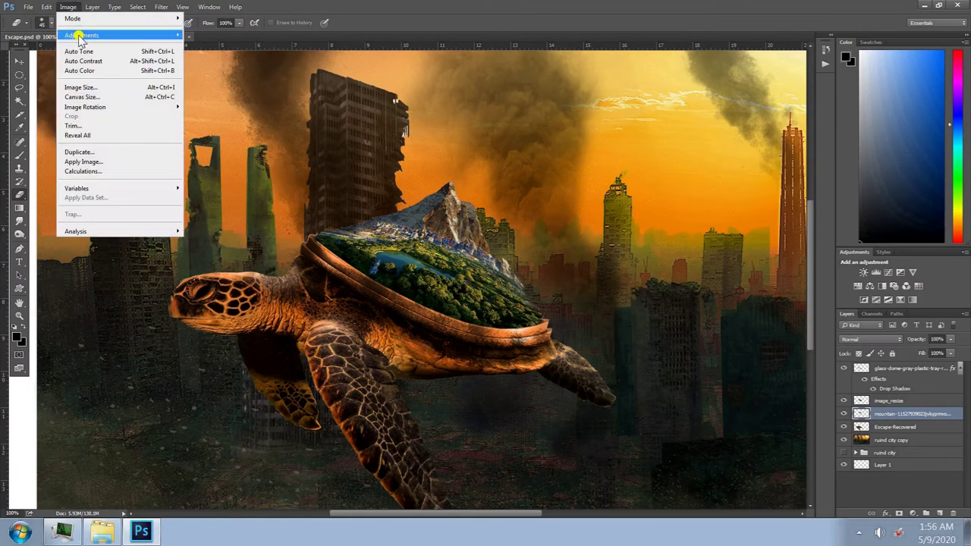
key("Return")
left_click(889, 401)
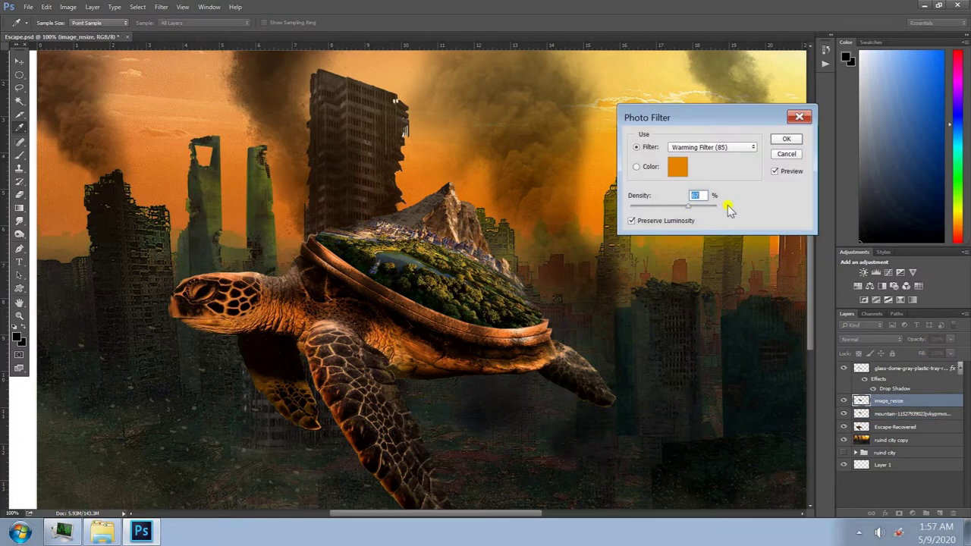
key("Return")
Bring the mount-scenery PNG into the composition and scale it over the turtle's shell
key("e")
left_click(106, 535)
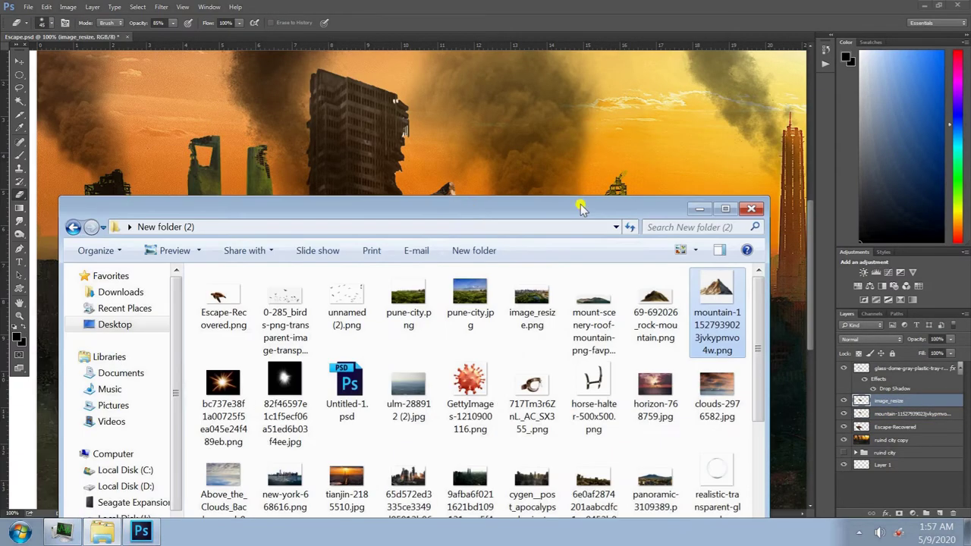
left_click_drag(581, 206, 413, 303)
left_click(494, 182)
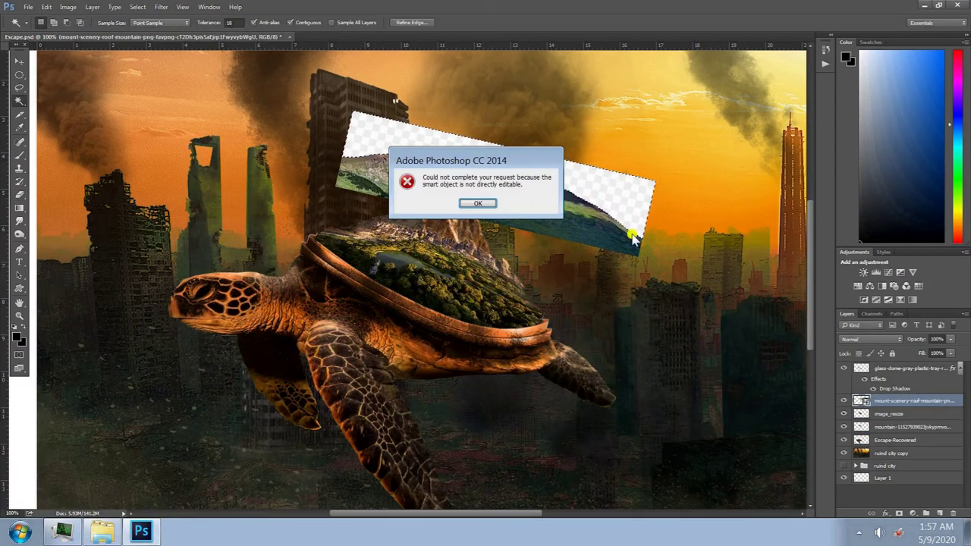
key("Return")
key("ctrl+t")
mouse_move(637, 251)
left_mouse_down()
mouse_move(622, 346)
mouse_move(579, 219)
left_mouse_up()
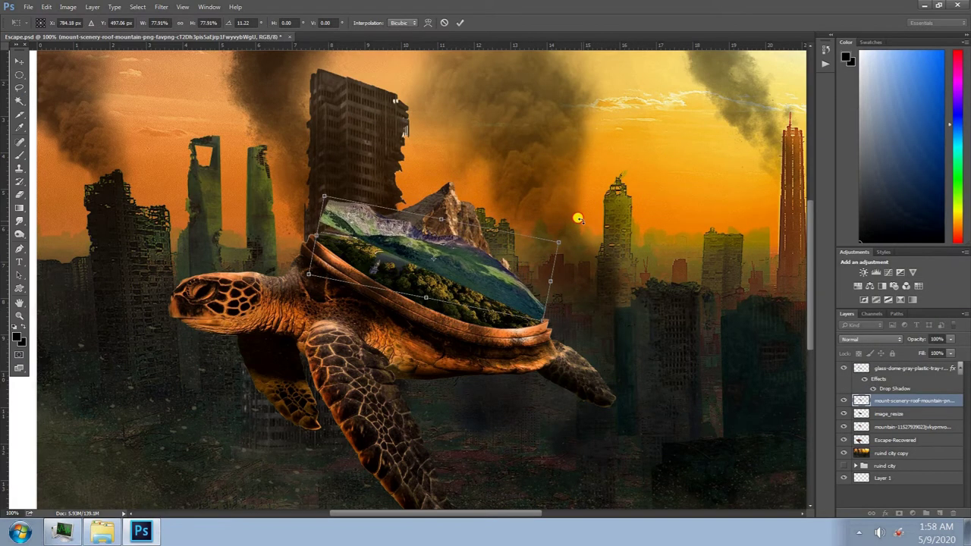
Warp the scenery to the shell's curve, flip it horizontally and move it beneath the landscape
left_click(38, 7)
left_click(198, 304)
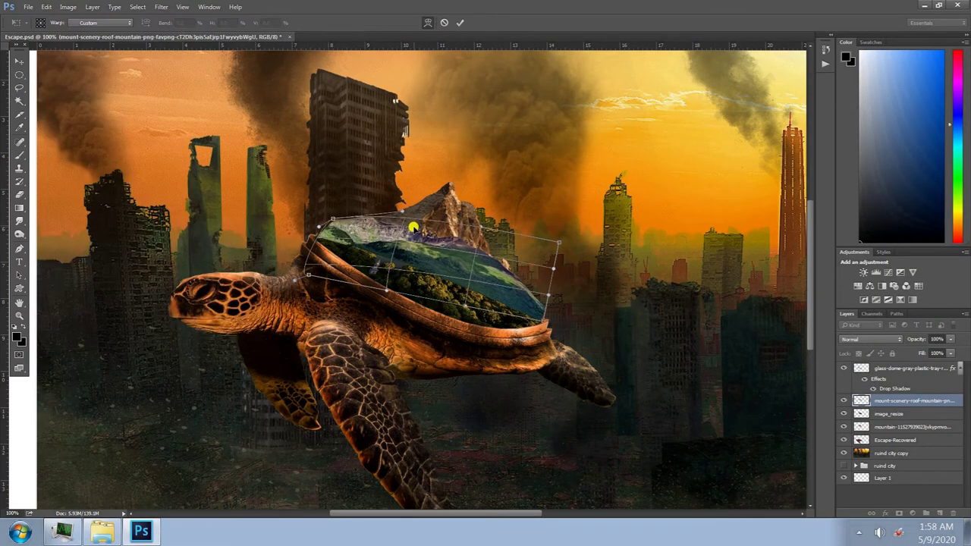
mouse_move(412, 223)
left_mouse_down()
mouse_move(390, 195)
mouse_move(399, 186)
left_mouse_up()
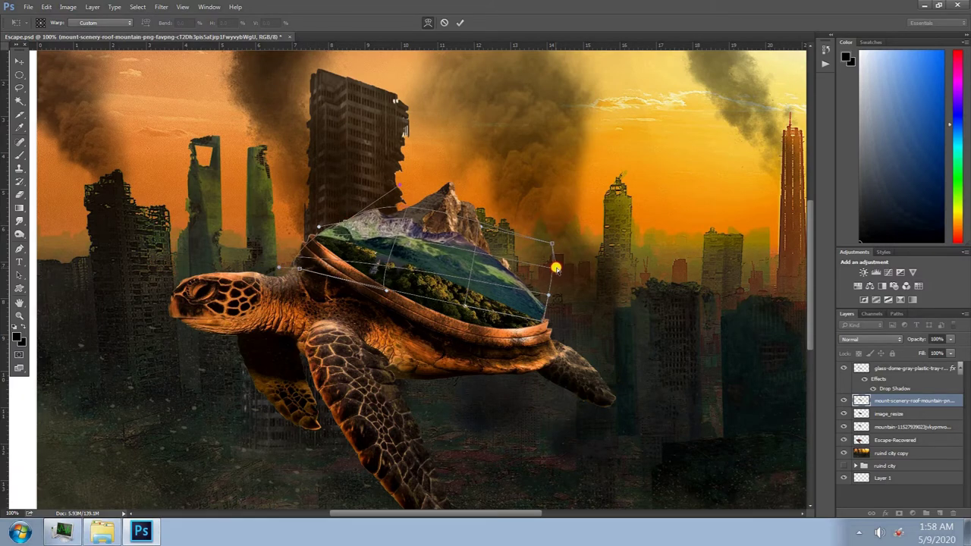
key("Return")
left_click(46, 7)
left_click(218, 345)
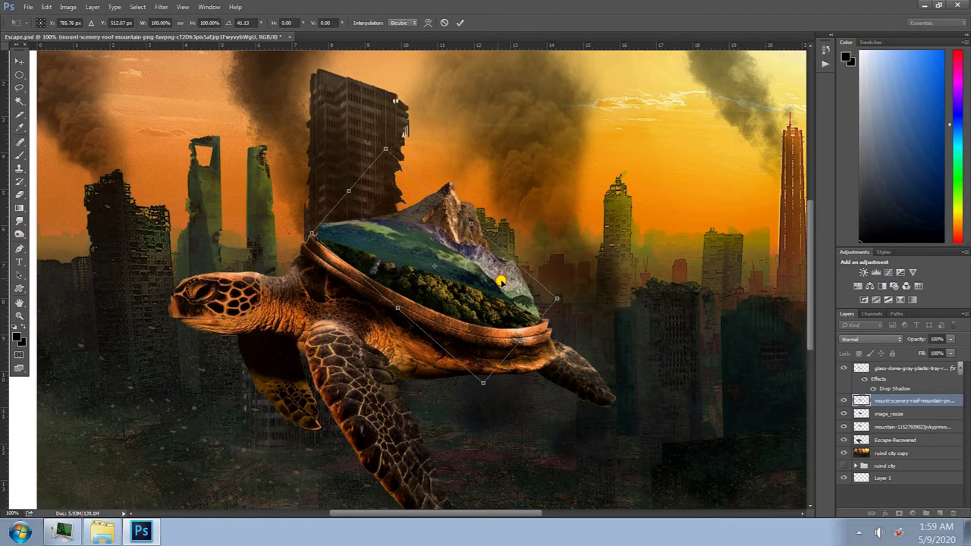
left_click_drag(910, 400, 911, 418)
Lower the scenery's brightness and apply a warming photo filter to it
left_click(69, 7)
left_click(91, 74)
left_click(220, 74)
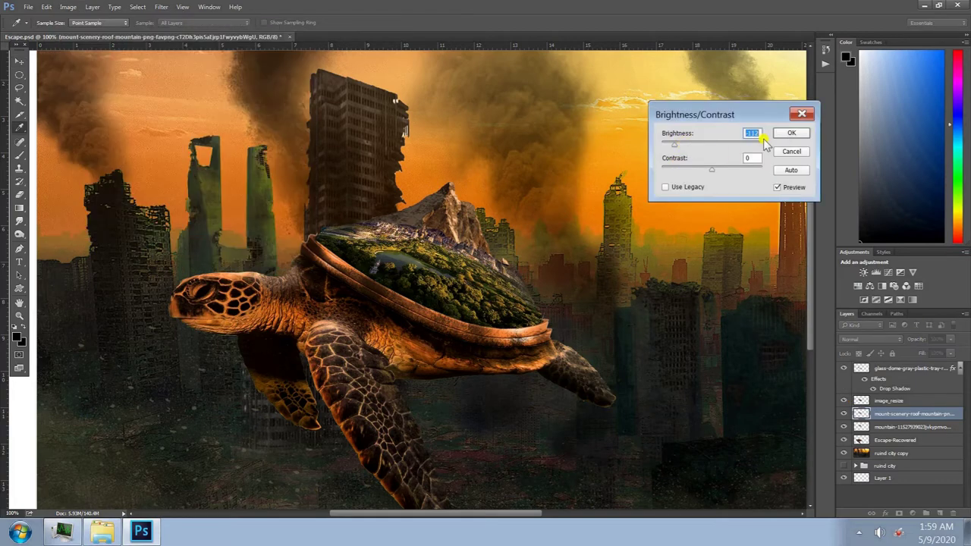
key("Return")
key("e")
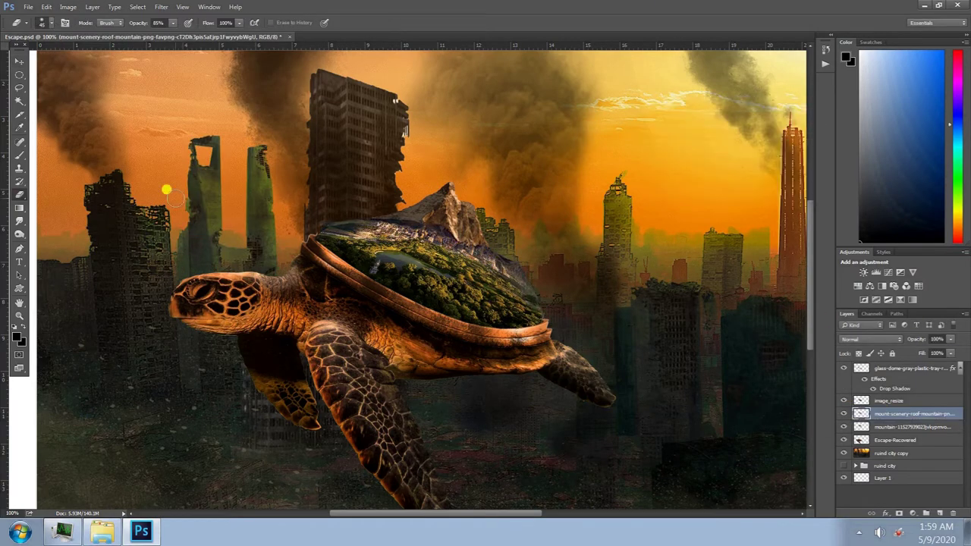
left_click(69, 7)
left_click(234, 157)
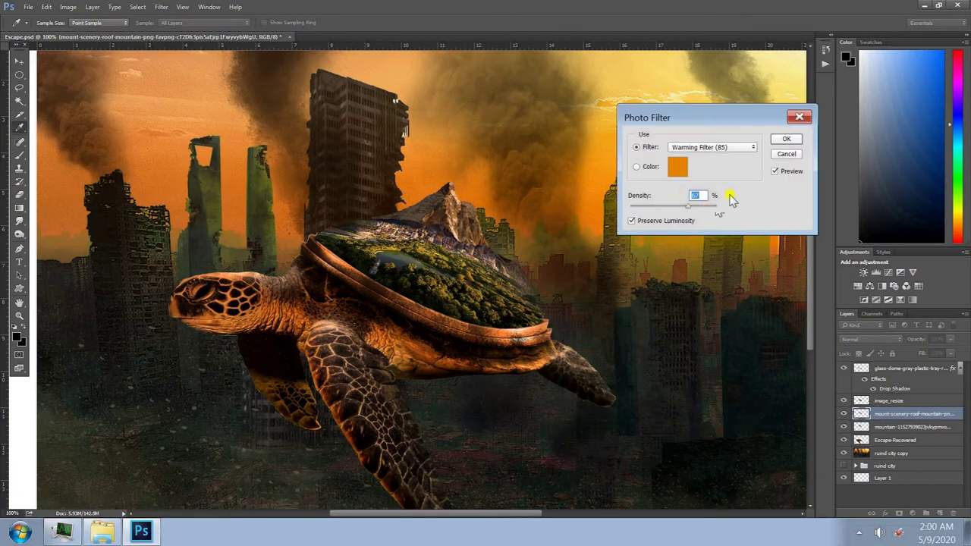
Duplicate the scenery layer and set the copy's blend mode to Darken
key("Return")
key("v")
right_click(840, 412)
left_click(572, 166)
left_click(870, 339)
left_click(861, 392)
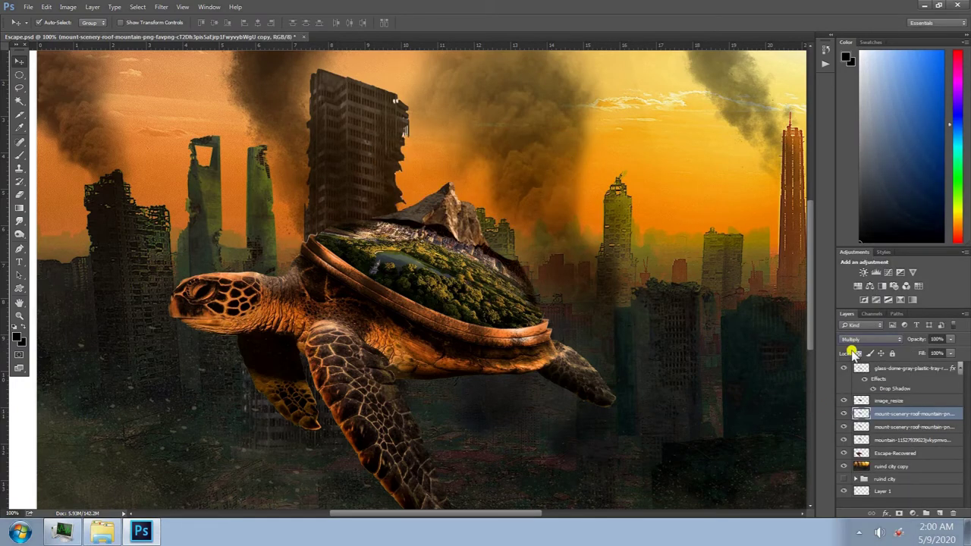
key("Up")
key("Up")
key("Up")
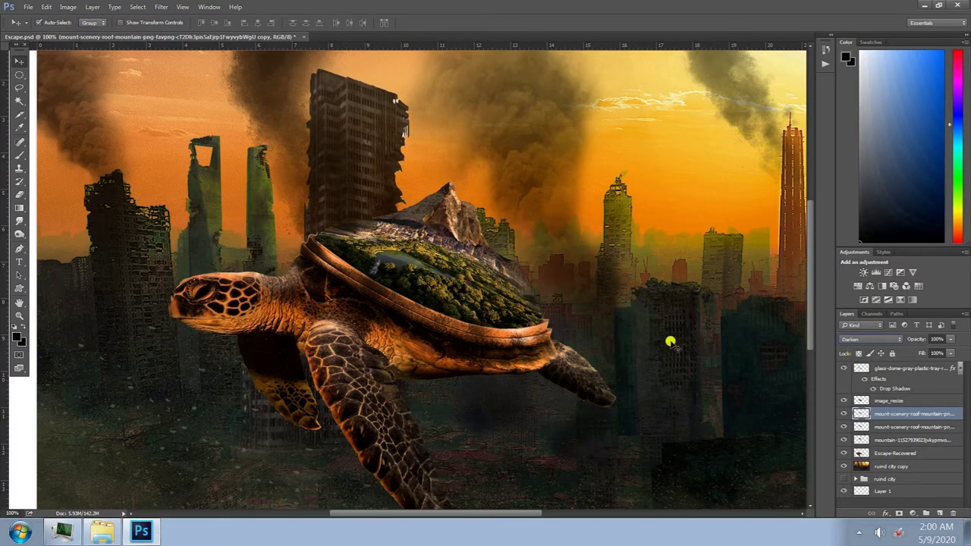
key("ctrl+0")
Bring the glass sphere image in, then enlarge and rotate it over the turtle's shell
left_click(103, 531)
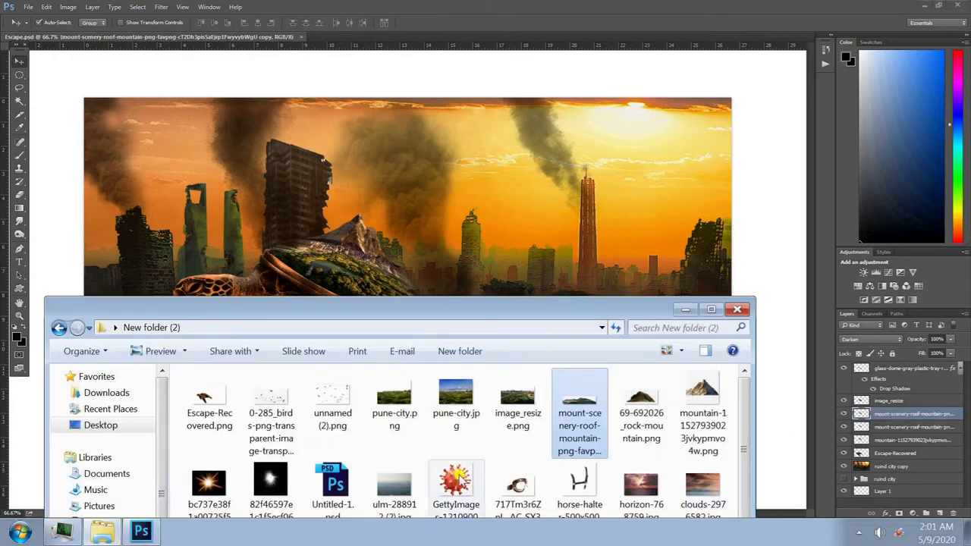
scroll(574, 390, "down", 2)
left_click_drag(704, 467, 444, 232)
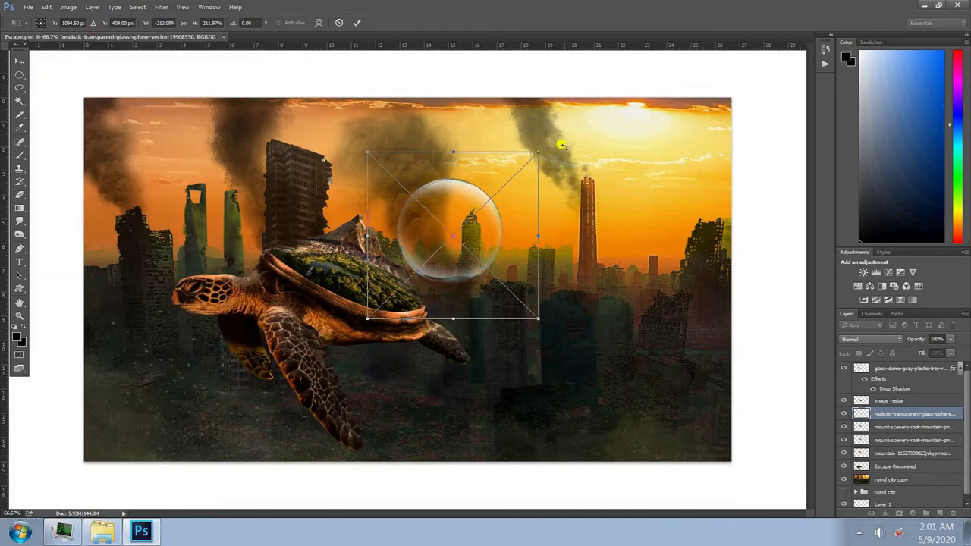
mouse_move(367, 153)
left_mouse_down()
mouse_move(440, 262)
mouse_move(497, 296)
mouse_move(488, 302)
left_mouse_up()
key("ctrl+plus")
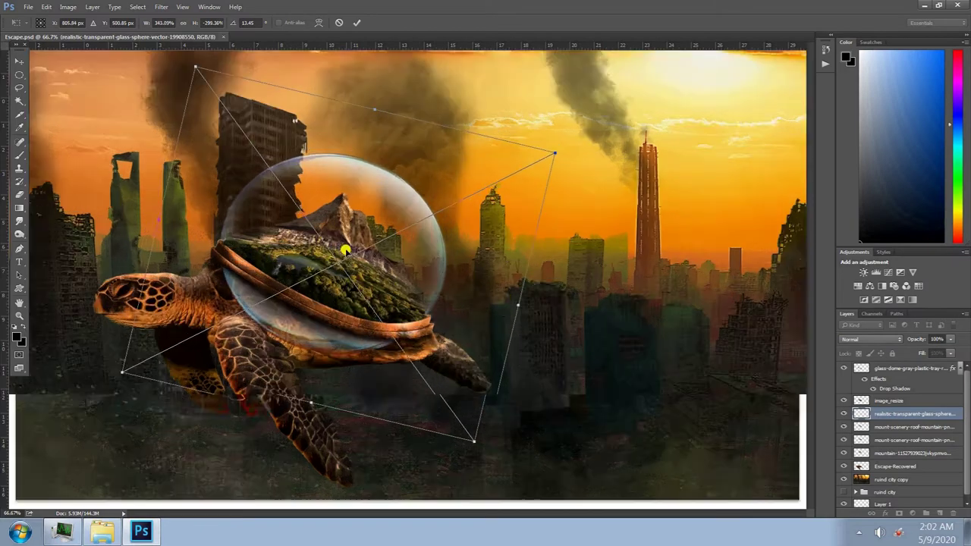
key("Return")
Duplicate the glass sphere layer, hide both copies, and show the forest landscape inside the shell
right_click(914, 413)
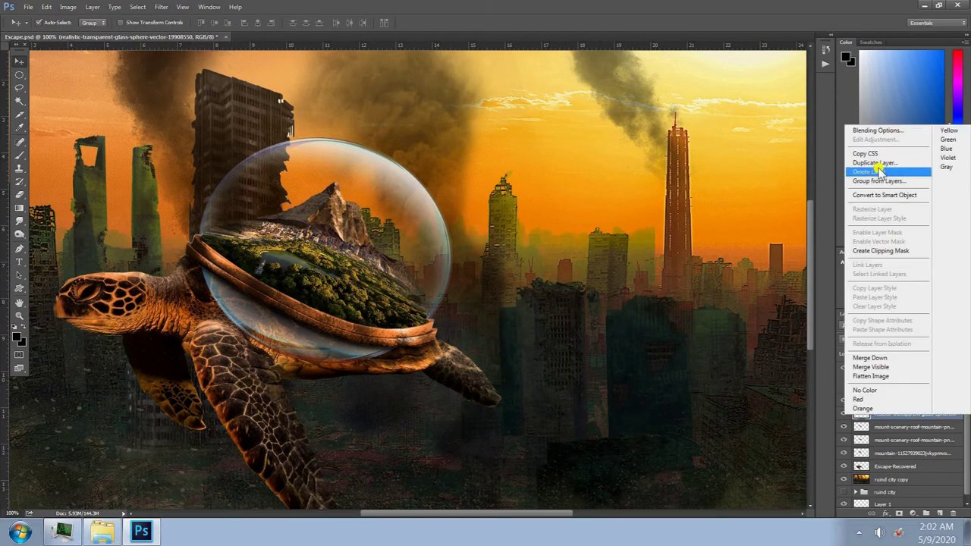
left_click(880, 165)
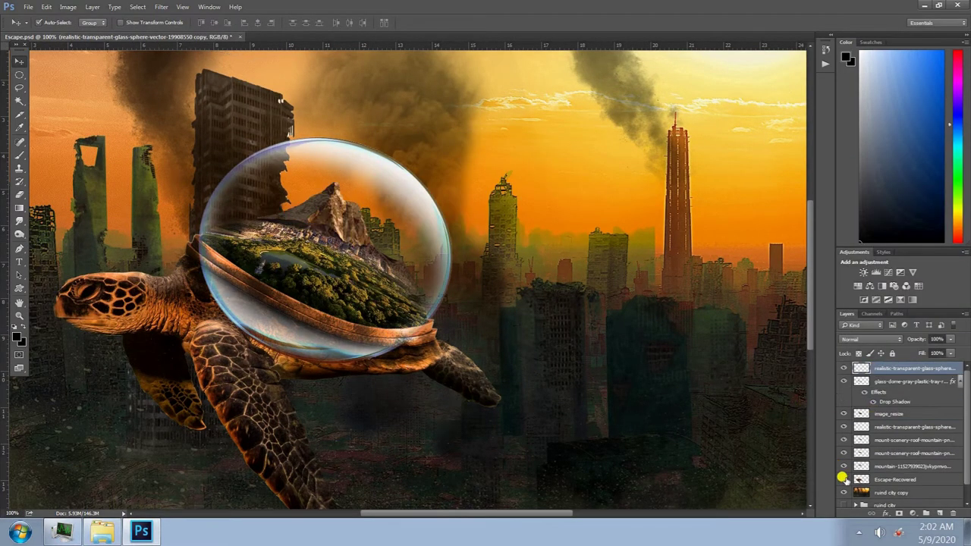
left_click(842, 428)
left_click(844, 369)
key("e")
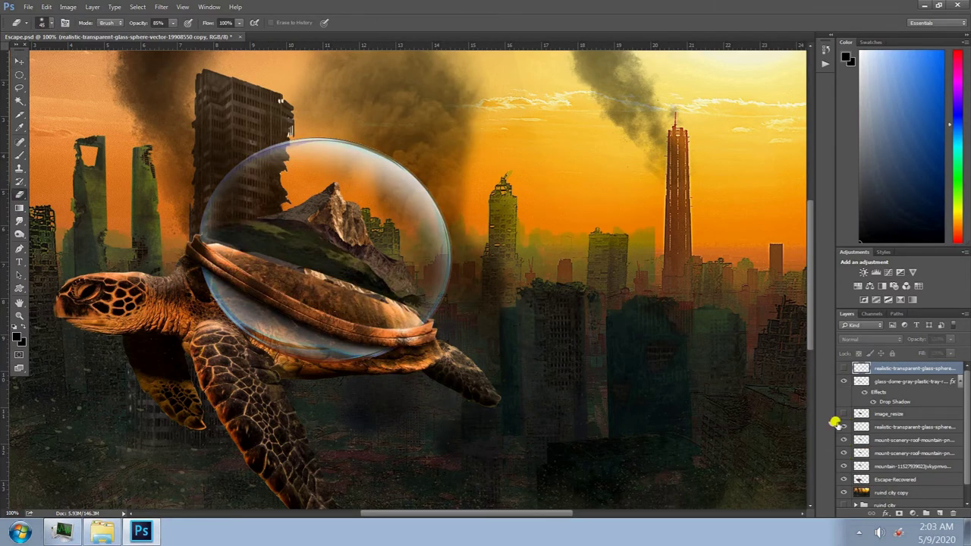
left_click(910, 427)
left_click(842, 414)
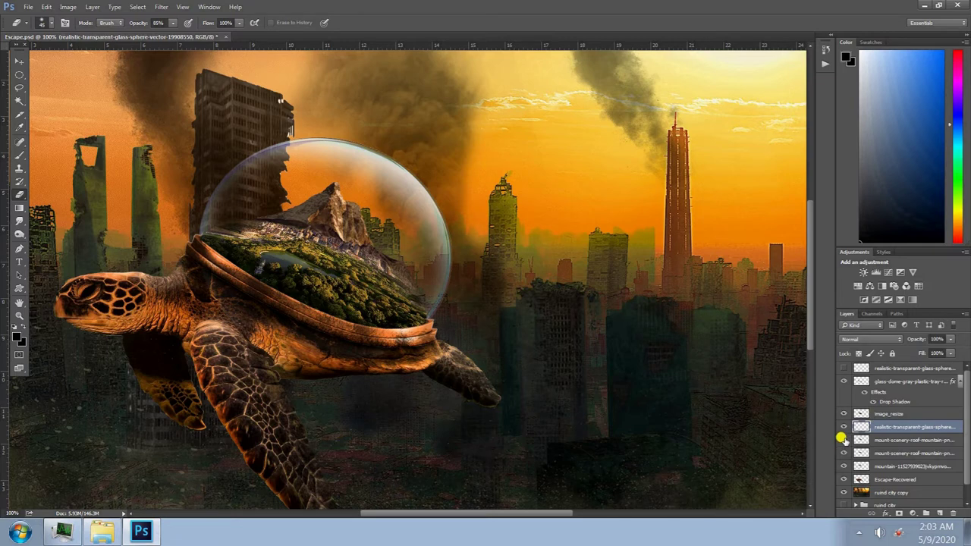
Lower the glass sphere's opacity and erase the top copy's overlay over the shell
left_click_drag(917, 339, 895, 332)
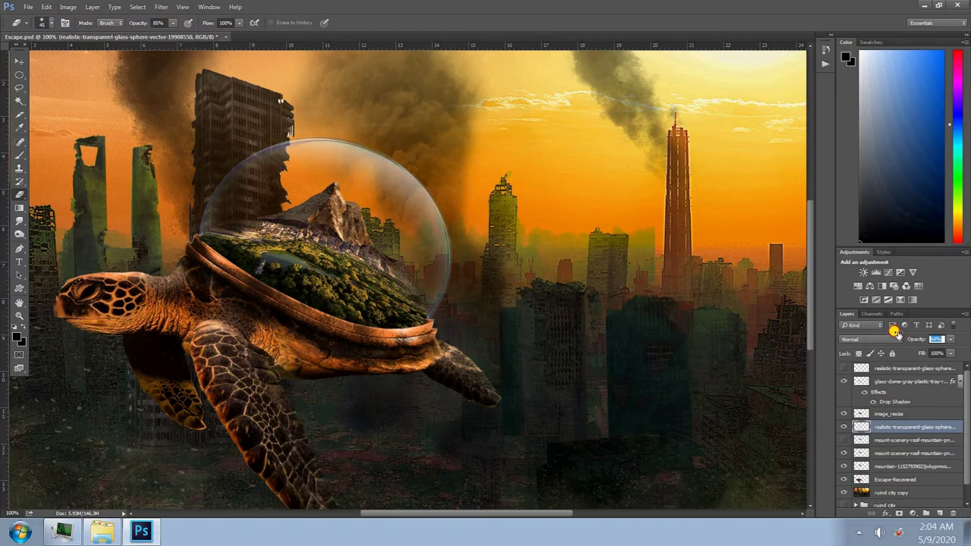
left_click(844, 369)
left_click(910, 369)
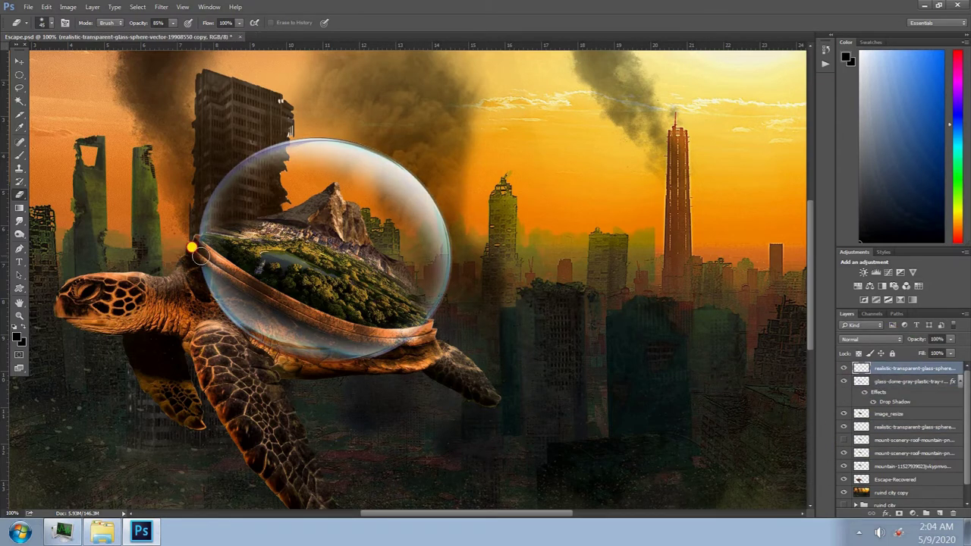
left_click_drag(385, 350, 328, 329)
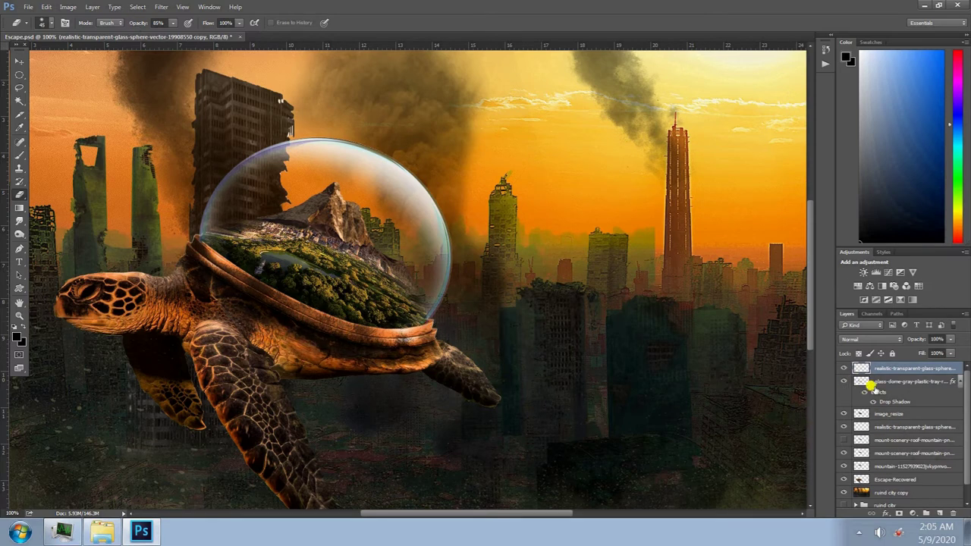
left_click(844, 369)
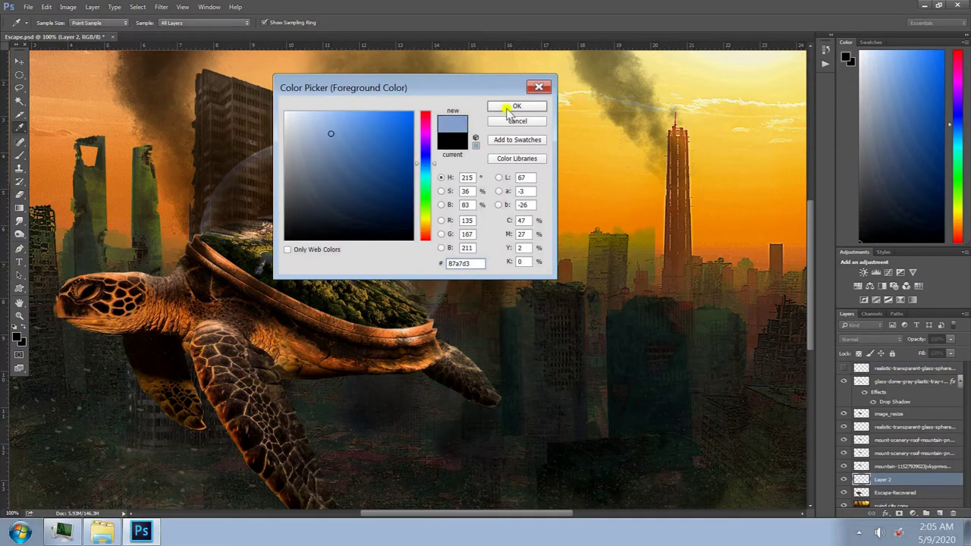
Shrink, tilt and position the pale blue glow over the turtle
left_click(506, 110)
key("ctrl+t")
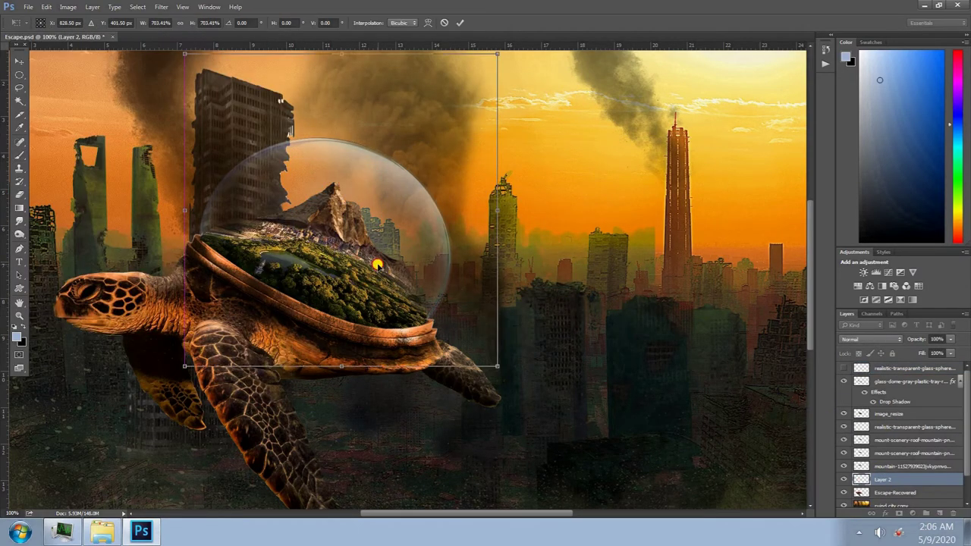
key("ctrl+minus")
left_click_drag(579, 319, 550, 296)
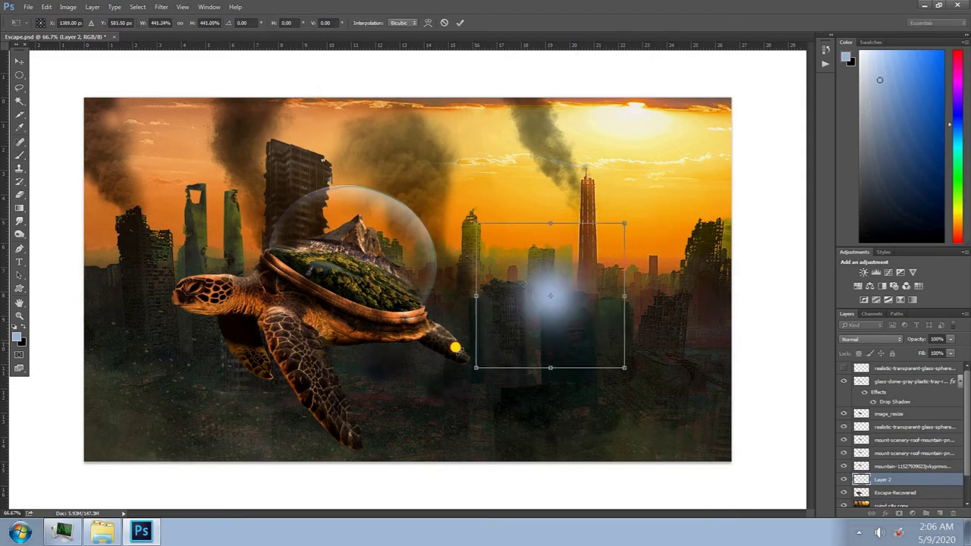
left_click_drag(455, 348, 295, 187)
mouse_move(418, 182)
left_mouse_down()
mouse_move(532, 151)
mouse_move(397, 231)
mouse_move(376, 226)
left_mouse_up()
key("Return")
Apply a Brightness/Contrast adjustment to the image_resize forest layer
key("b")
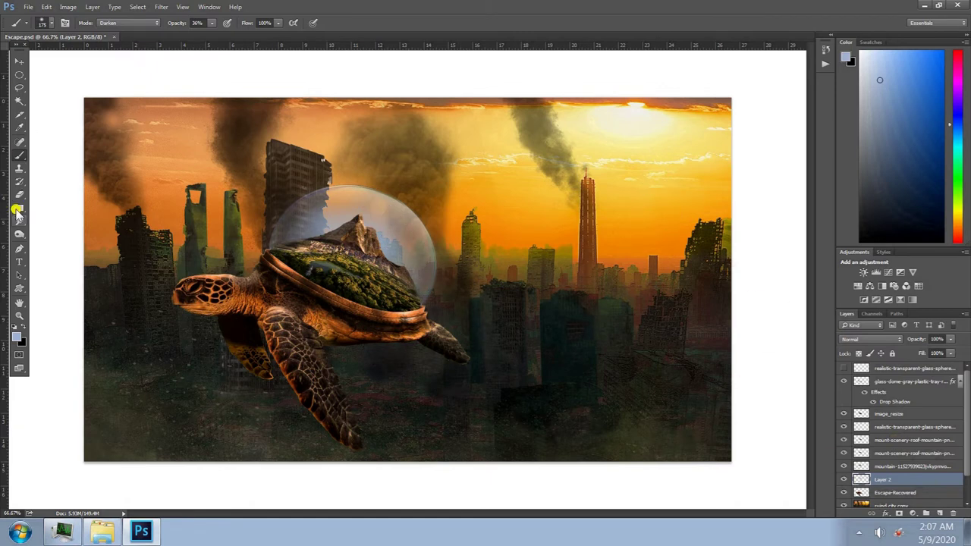
left_click(16, 209)
left_click(51, 22)
left_click(233, 137)
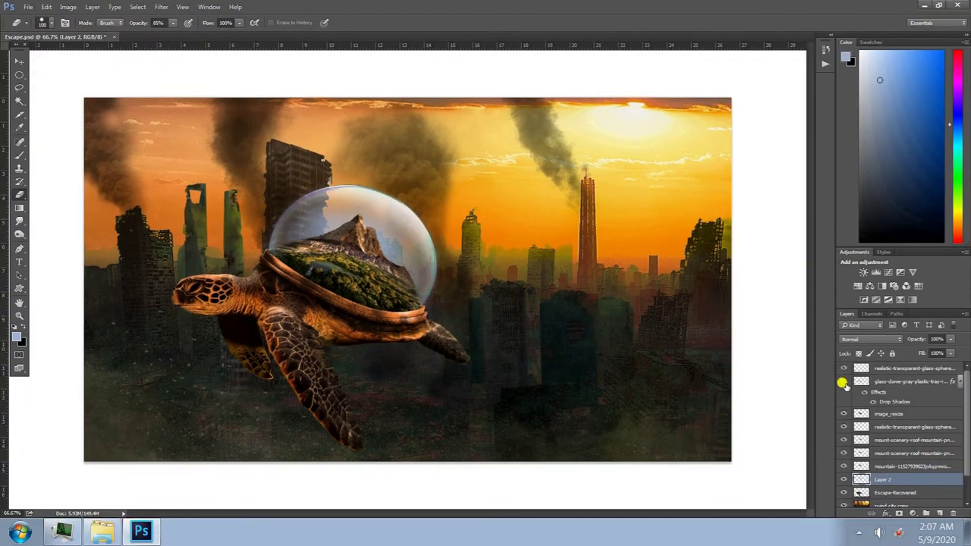
left_click(888, 414)
left_click(68, 6)
left_click(789, 134)
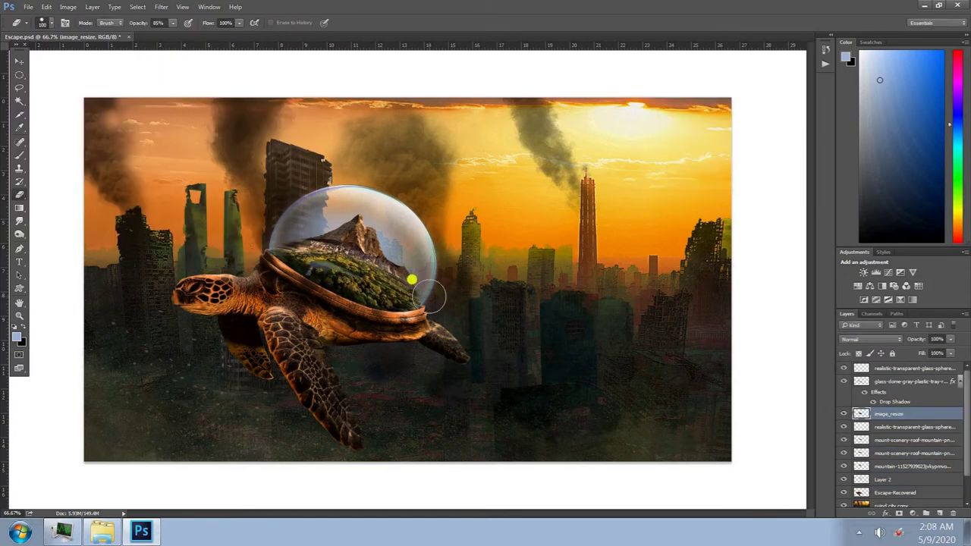
Tint the top glass-sphere layer with a Photo Filter and show the lower sphere copy
left_click(854, 368)
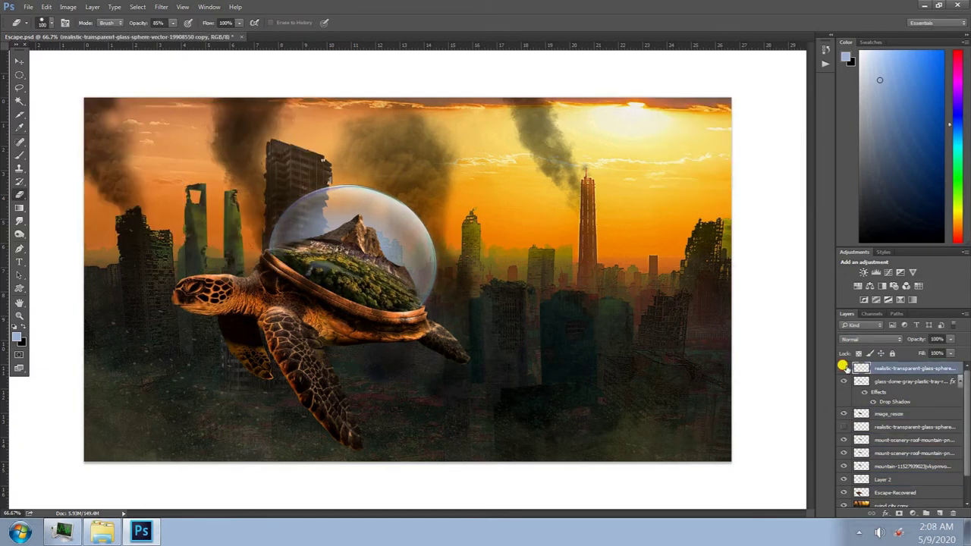
left_click(67, 7)
left_click(228, 115)
left_click(786, 139)
left_click(844, 427)
left_click(910, 427)
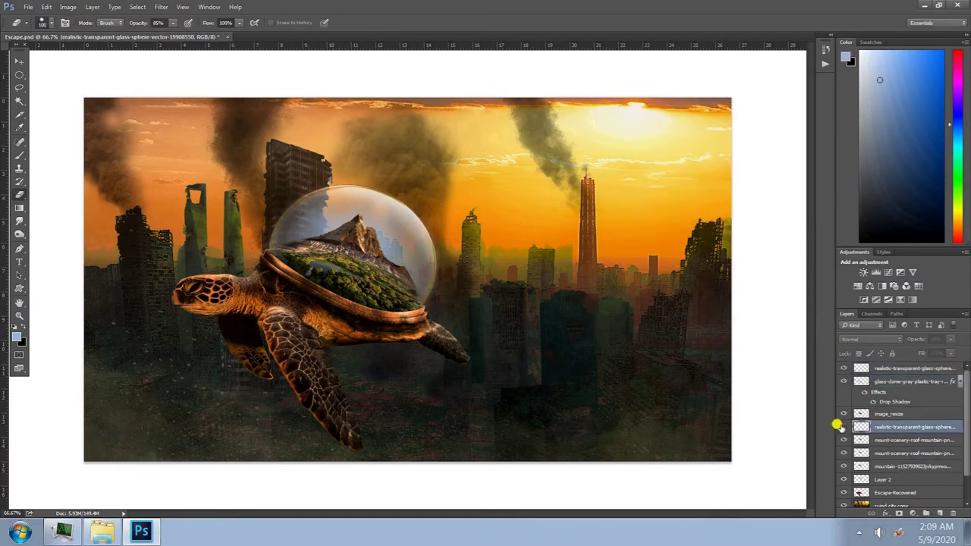
left_click(19, 191)
Paint shading onto the forest on the shell and reveal the mountain peak layer
left_click(889, 415)
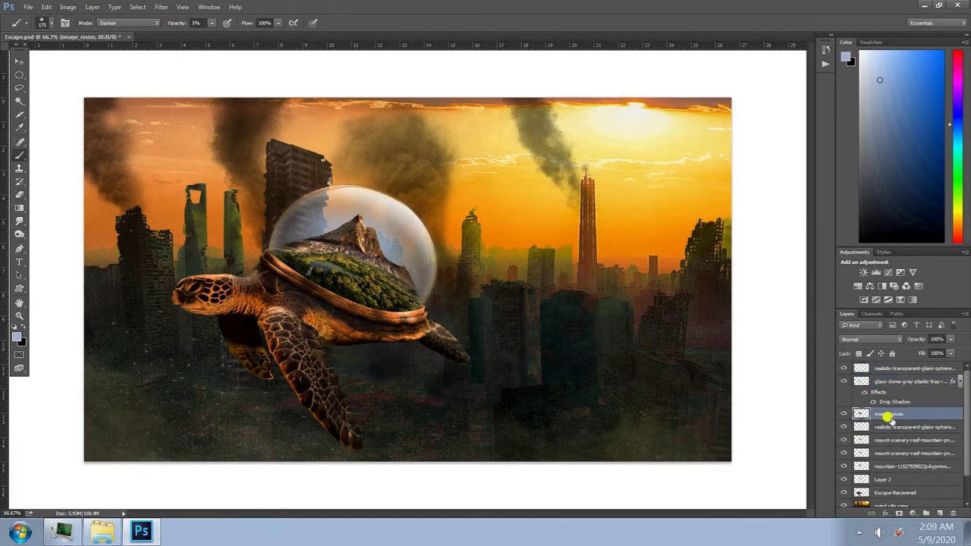
left_click(844, 413)
left_click(843, 413)
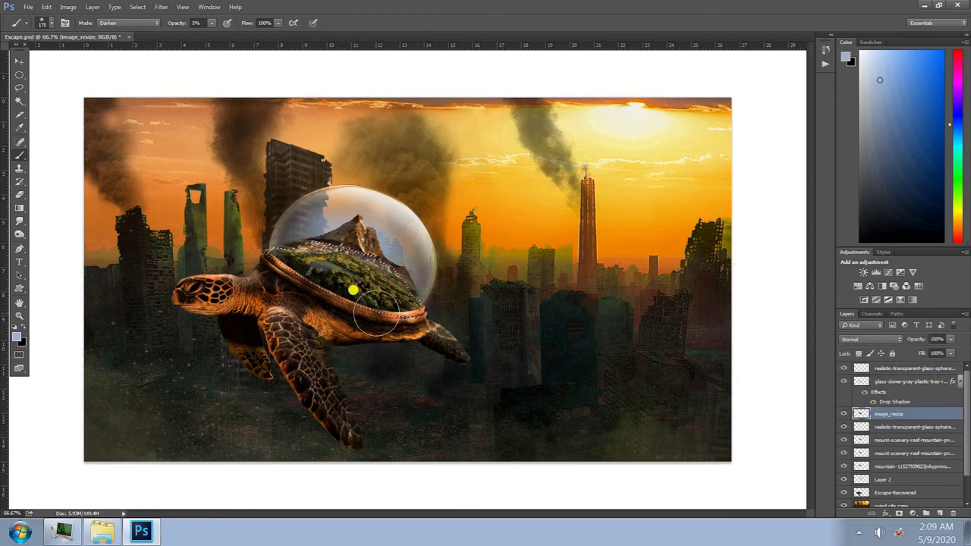
left_click_drag(313, 271, 334, 290)
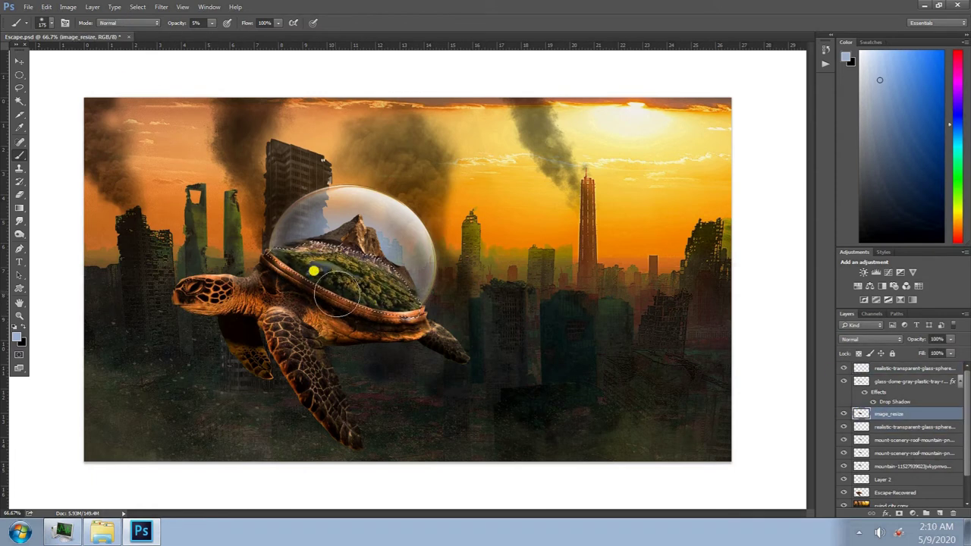
left_click(841, 466)
left_click(911, 440)
left_click(20, 60)
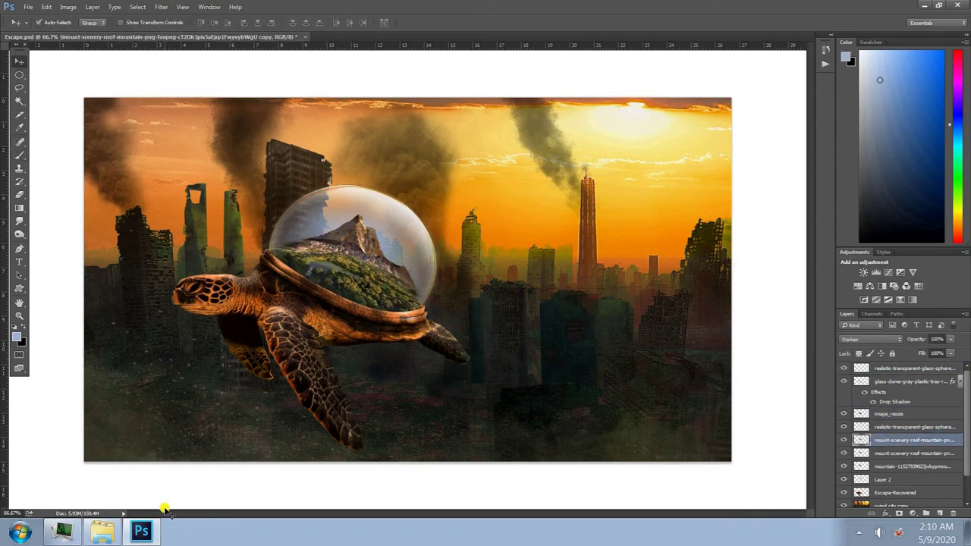
Add a Color Balance adjustment above the glass sphere, pushing midtones toward yellow (-72) and adjusting Highlights
key("ctrl+minus")
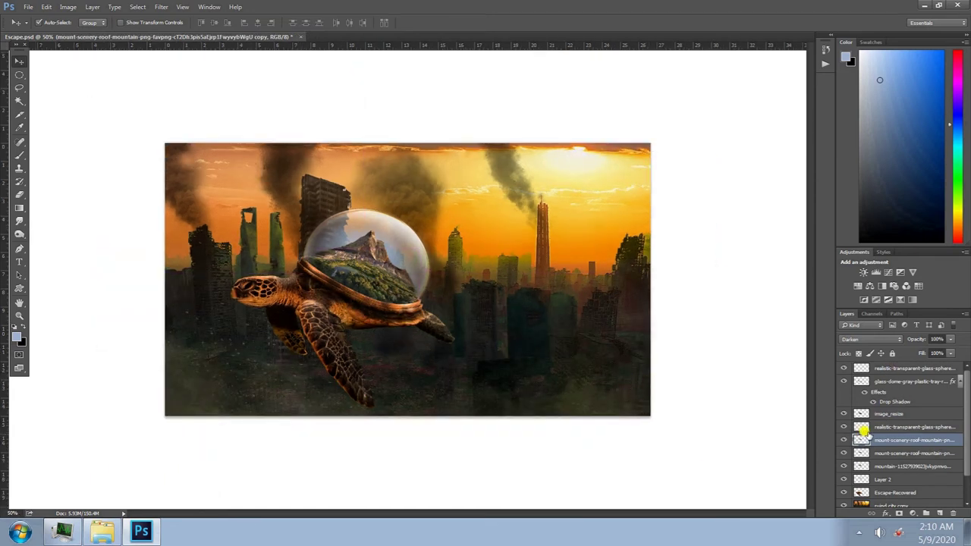
left_click(911, 368)
left_click(911, 514)
left_click(918, 419)
left_click_drag(751, 117, 716, 119)
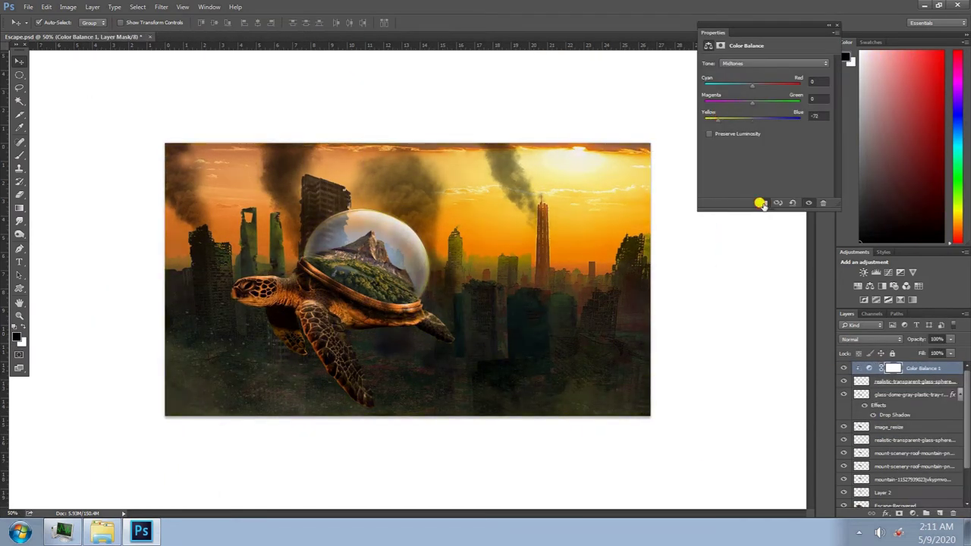
left_click(774, 63)
left_click(761, 86)
key("ctrl+minus")
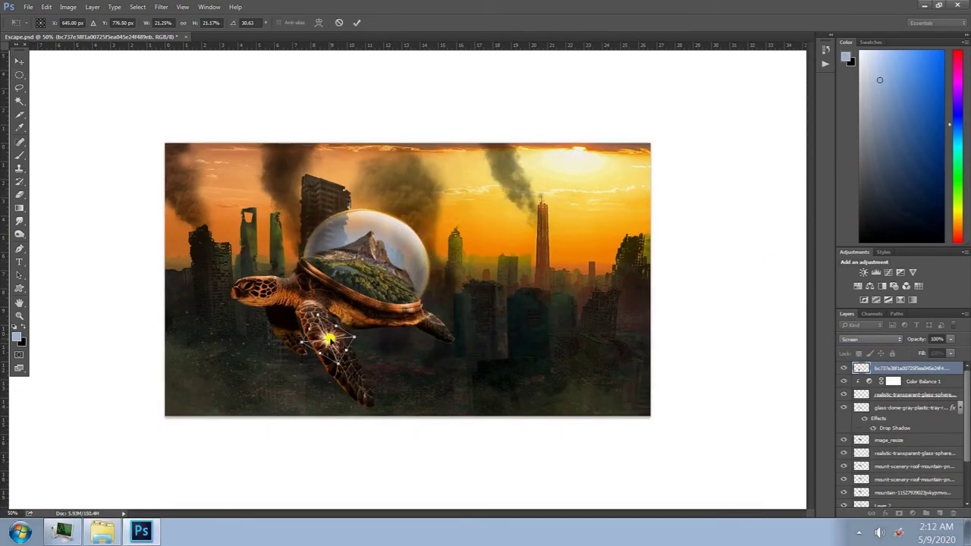
Move the lens flare onto the glass dome and commit its placement
left_click_drag(328, 340, 423, 241)
key("Return")
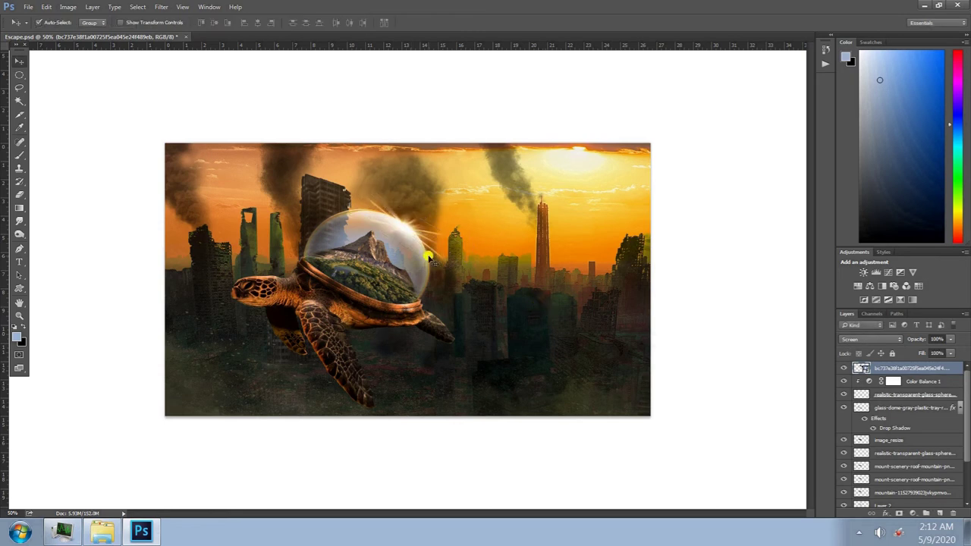
key("b")
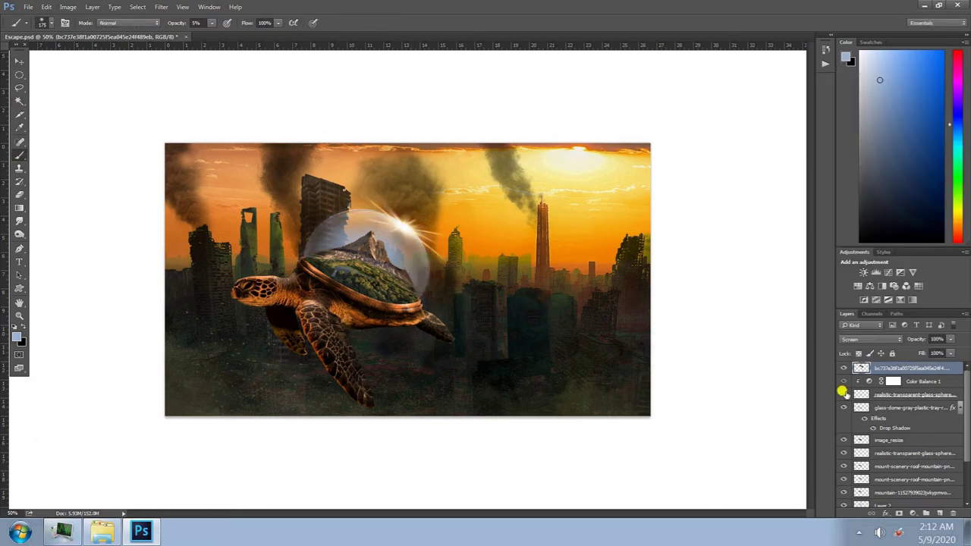
left_click(51, 23)
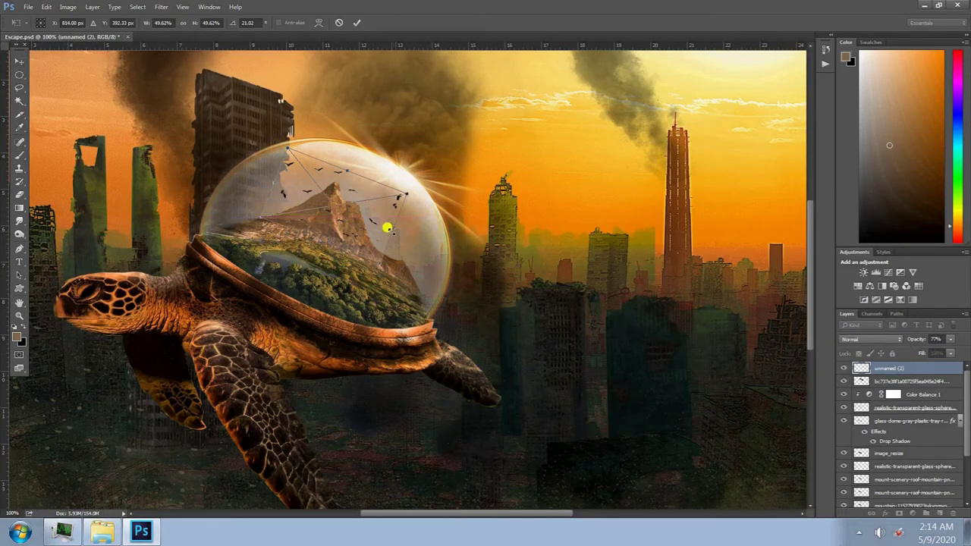
Commit the birds' size and position and move their layer below the glass dome
key("Return")
left_click_drag(888, 369, 924, 437)
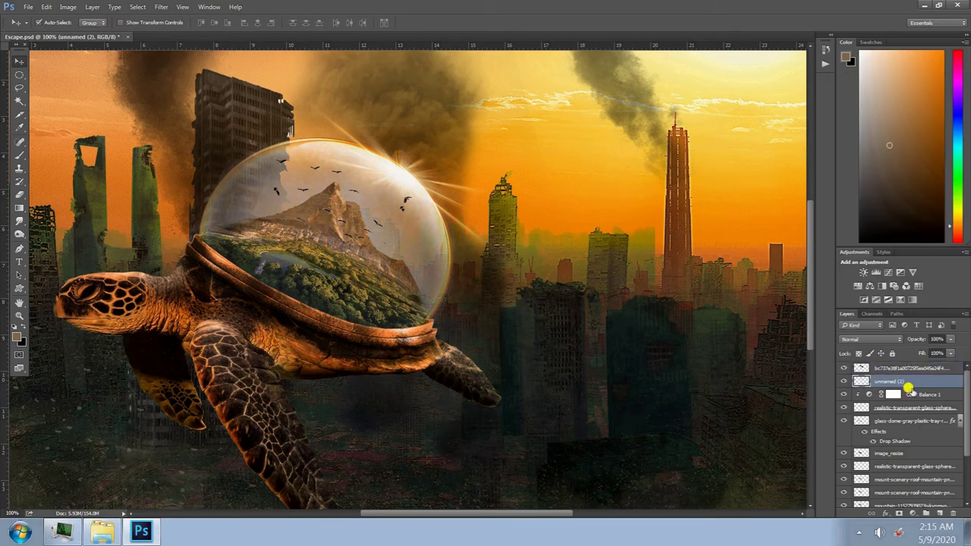
key("ctrl+minus")
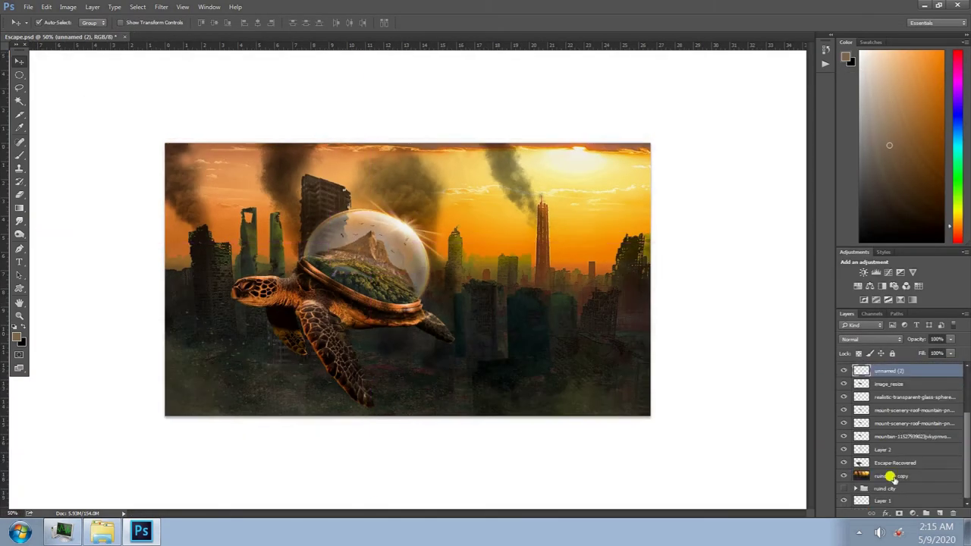
Duplicate the ruined city layer, Gaussian-blur the copy, and duplicate the blurred copy
left_click(568, 167)
left_click(160, 7)
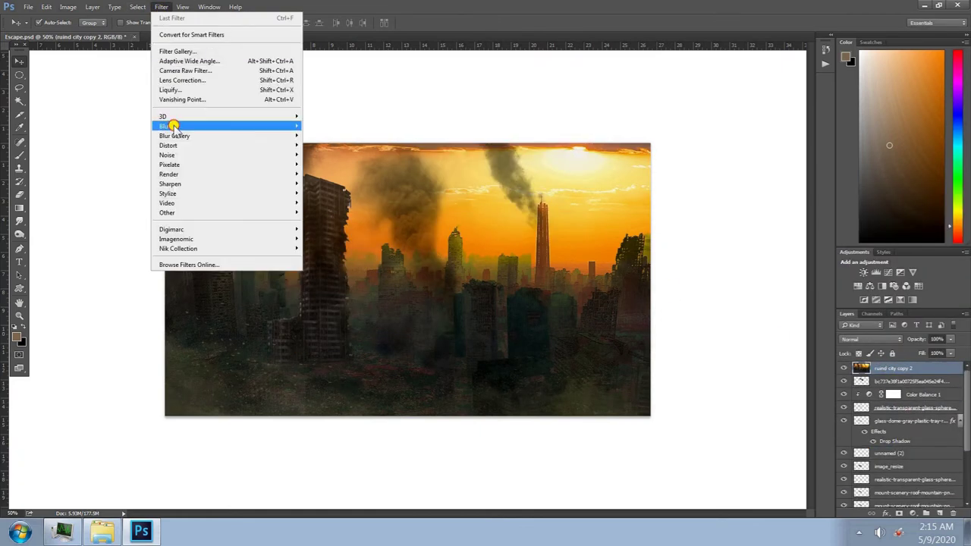
scroll(905, 428, "down", 3)
left_click(850, 479)
left_click(161, 7)
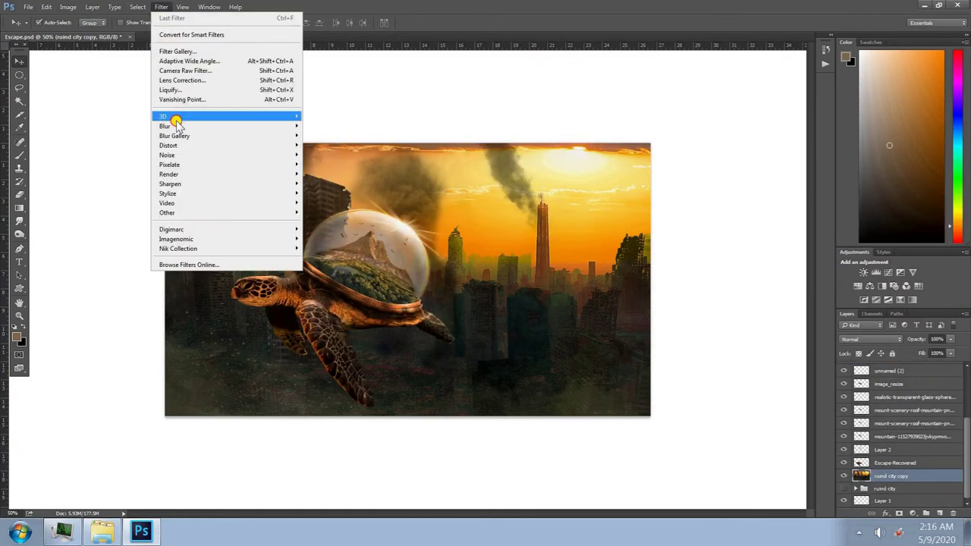
left_click(334, 207)
left_click(800, 120)
key("e")
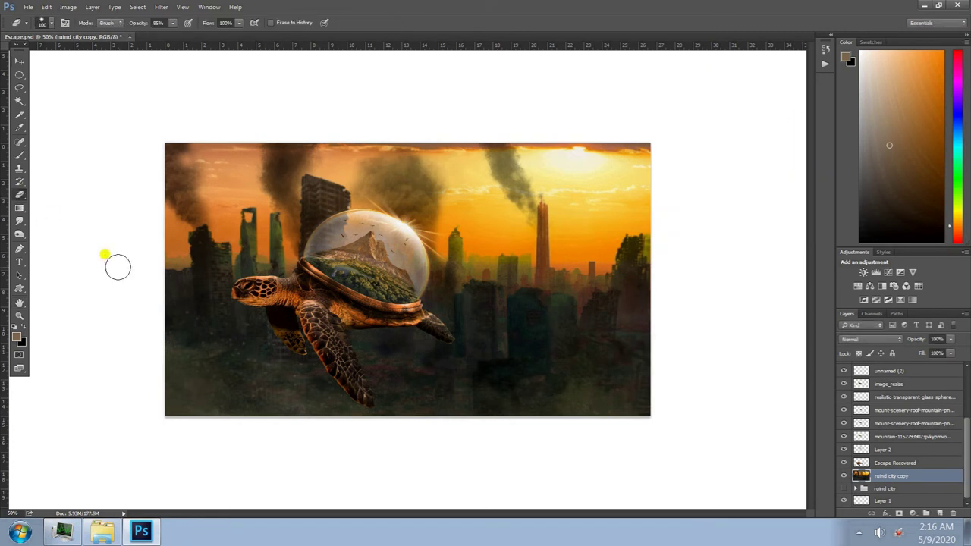
key("ctrl+j")
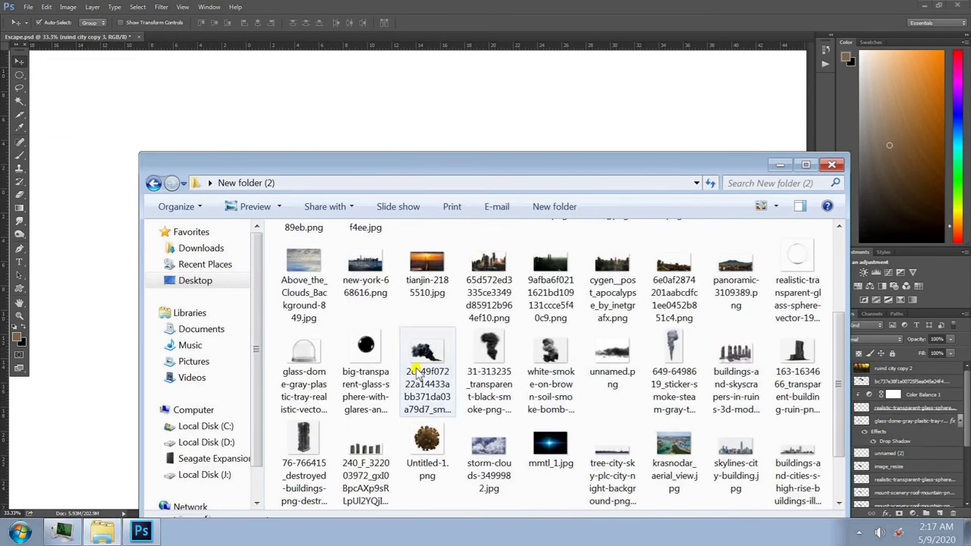
Place Above_the_Clouds_Background-849.jpg and enlarge it to cover the whole canvas
scroll(416, 370, "up", 3)
scroll(415, 370, "down", 5)
scroll(415, 370, "up", 5)
left_click_drag(303, 334, 526, 195)
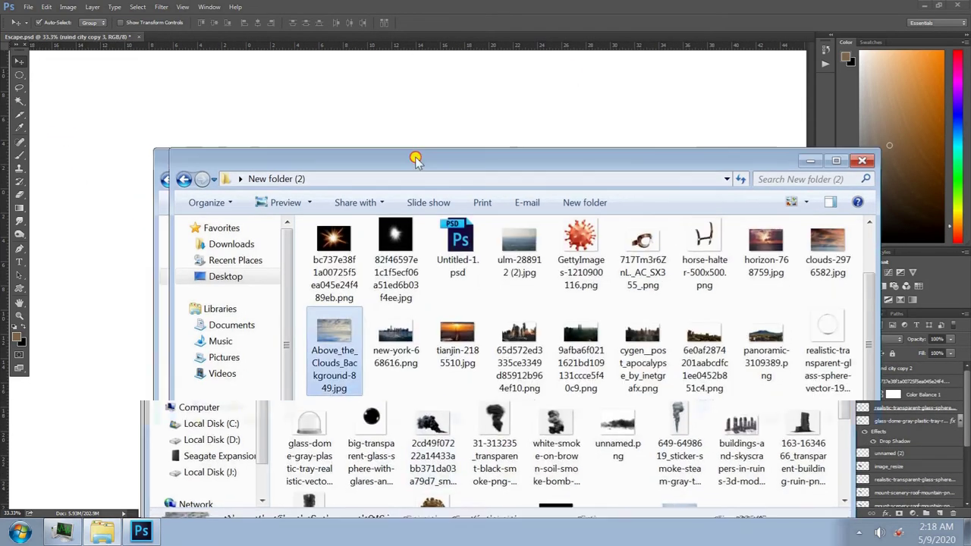
left_click_drag(286, 361, 219, 375)
left_click_drag(587, 158, 572, 167)
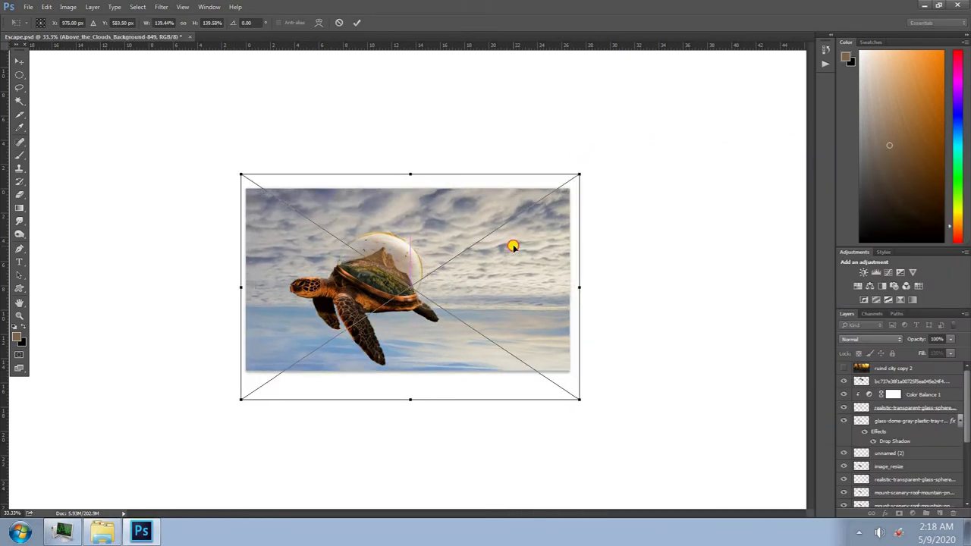
Commit the clouds, move their layer above the turtle, and delete the selected lower strip
key("Return")
scroll(886, 425, "down", 2)
left_click_drag(903, 404, 903, 374)
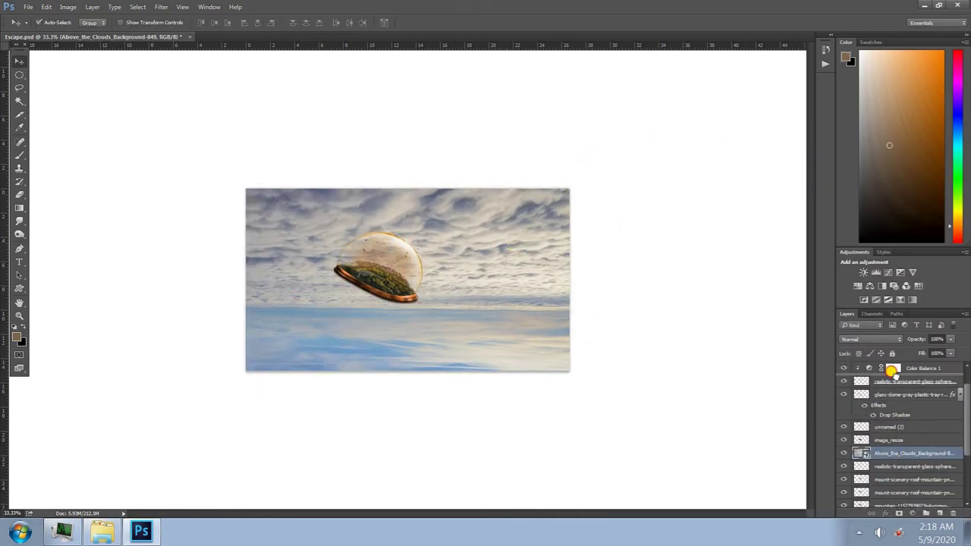
key("Delete")
key("ctrl+d")
Soft-erase the clouds' lower edge and set the layer's blend mode to Multiply
key("e")
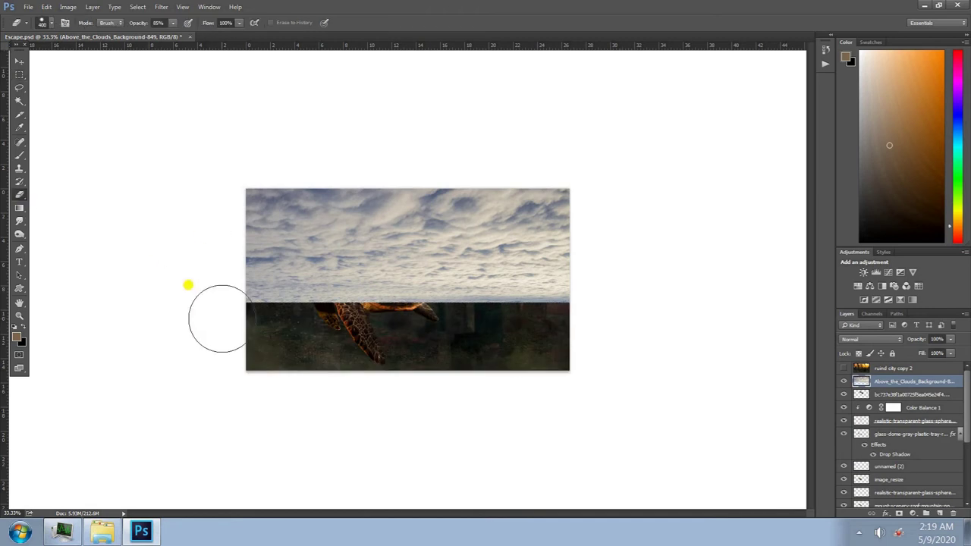
right_click(336, 330)
mouse_move(586, 327)
left_mouse_down()
mouse_move(618, 284)
mouse_move(250, 281)
left_mouse_up()
key("v")
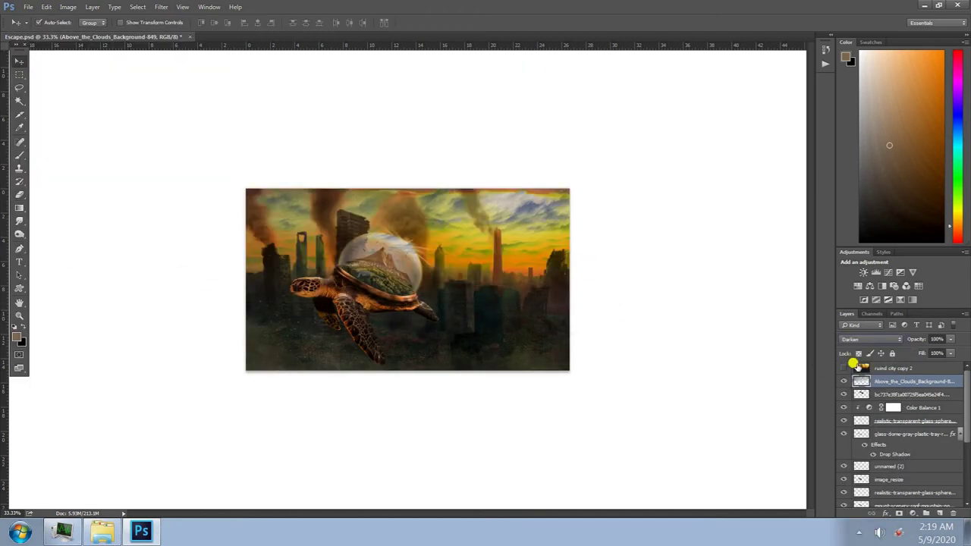
key("shift+plus")
key("shift+plus")
key("shift+plus")
key("alt+i")
Convert the clouds to Black and White, keeping Multiply, and select the visible ruind city copy 2
key("alt+shift+ctrl+b")
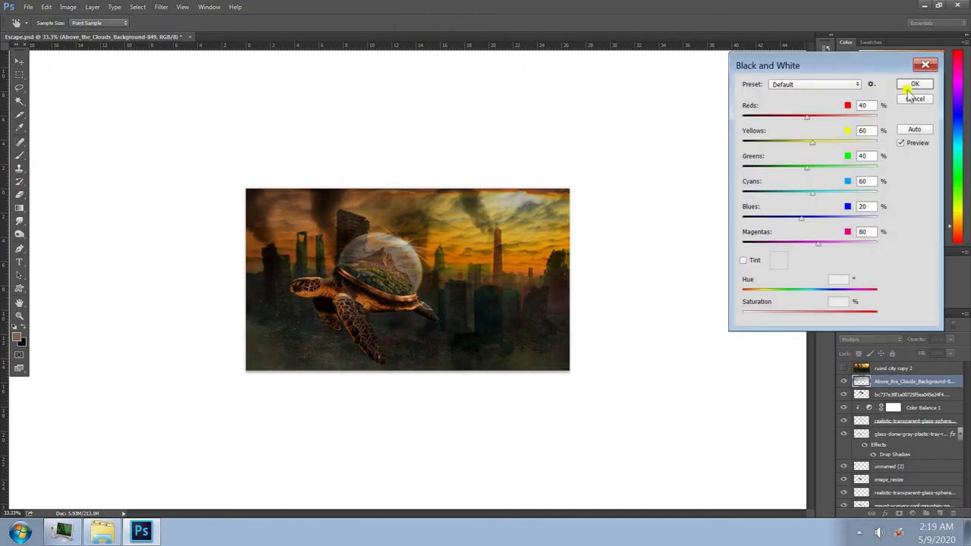
left_click(909, 81)
left_click(861, 341)
key("Escape")
left_click(867, 369)
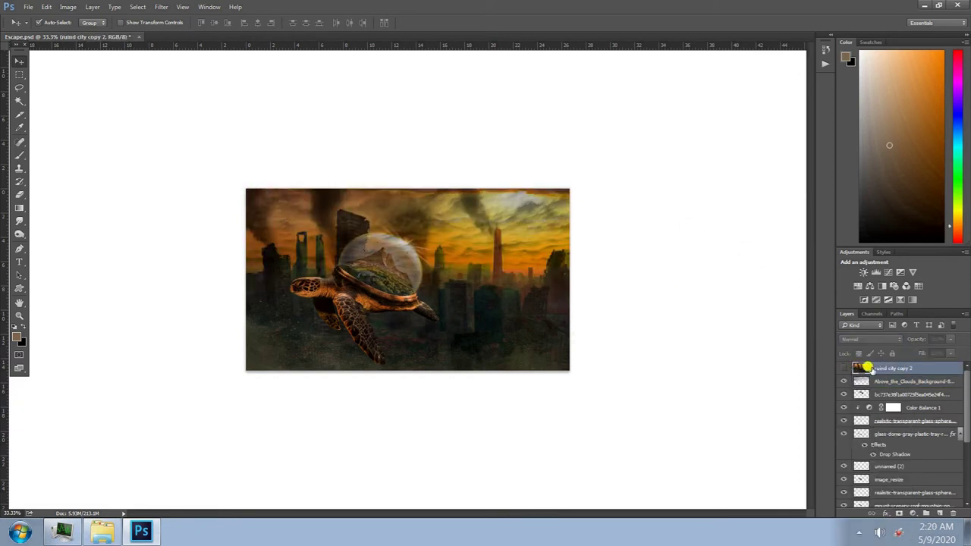
left_click(844, 368)
Gaussian-blur the ruind city copy 2 layer and raise its brightness
left_click(161, 7)
left_click(349, 228)
left_click(803, 120)
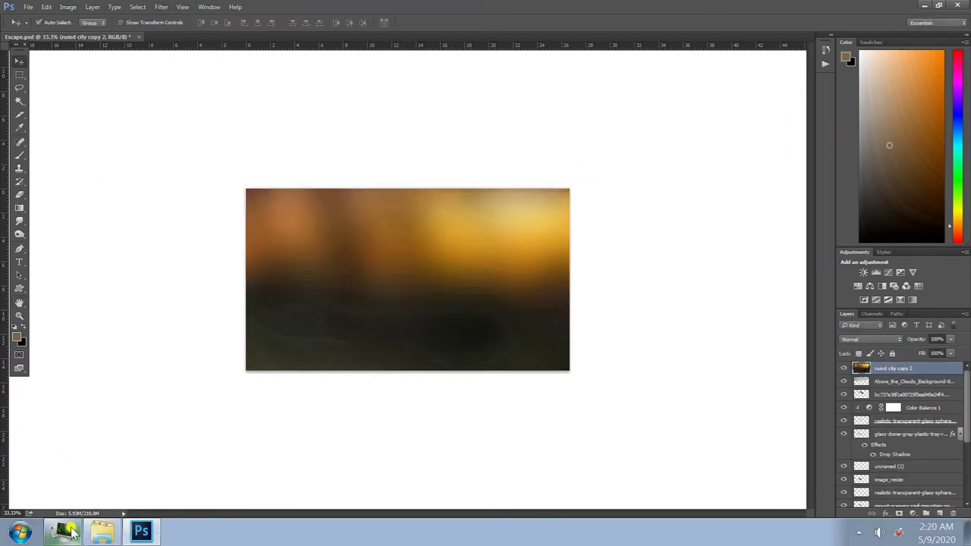
left_click(67, 7)
left_click(220, 36)
left_click_drag(713, 147, 731, 147)
left_click(797, 126)
Set the blurred city layer to Normal at 18% opacity and move it lower in the stack
left_click(871, 339)
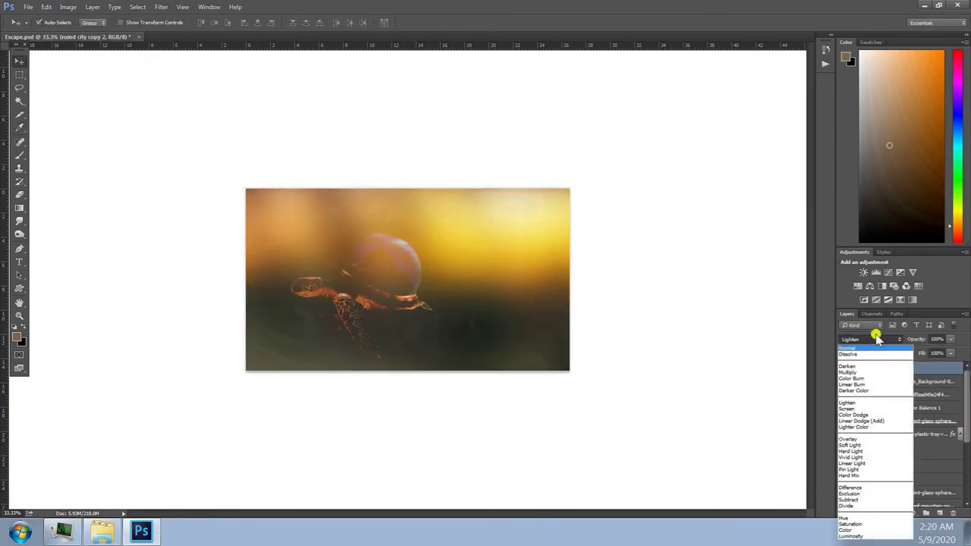
left_click(850, 347)
key("1")
key("8")
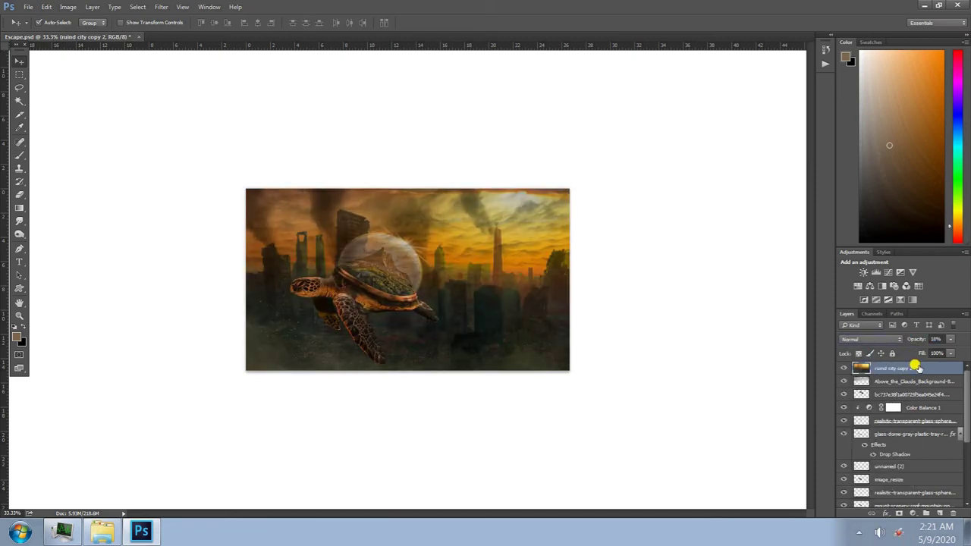
left_click_drag(917, 367, 918, 477)
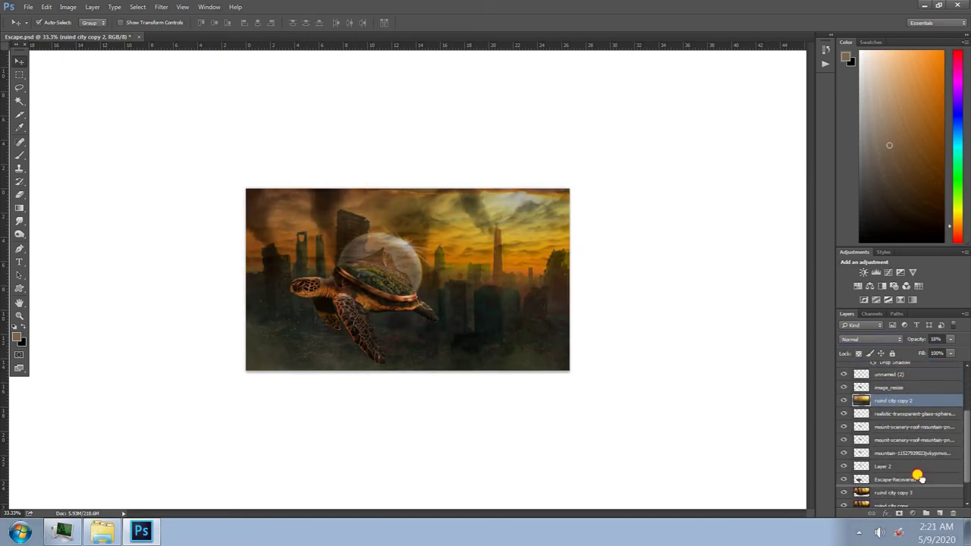
Move the clouds layer below the mountain layers and compare the haze layer on and off
left_click(503, 308)
left_click_drag(910, 382, 885, 397)
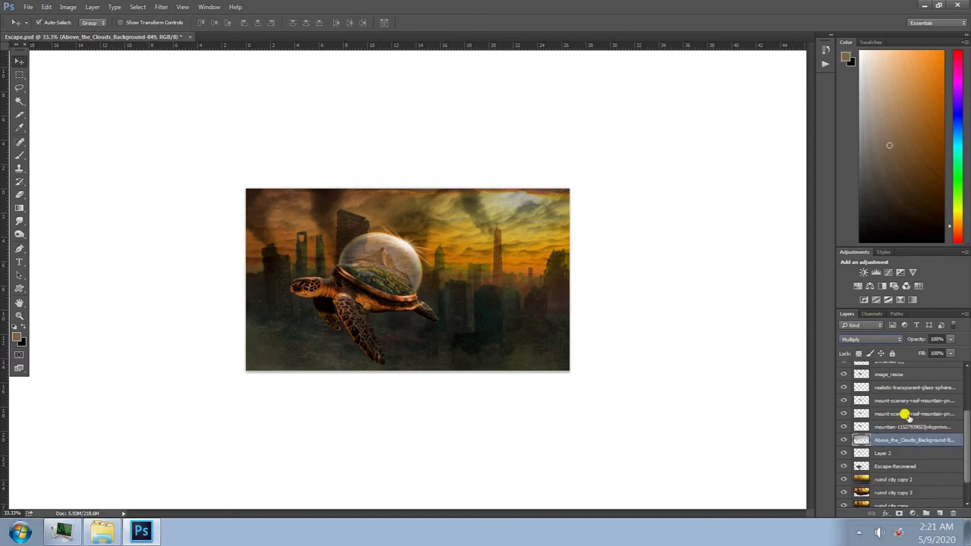
left_click(835, 464)
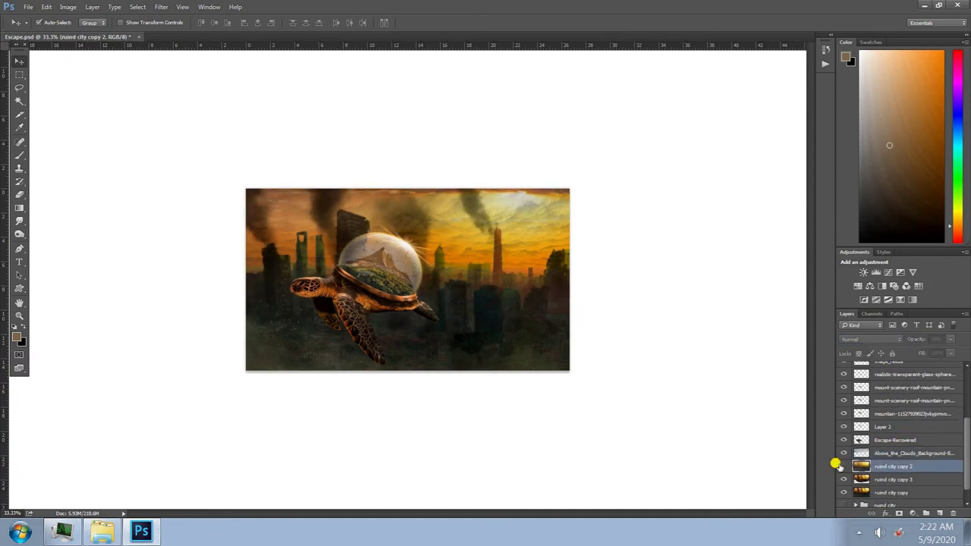
left_click(900, 440)
left_click_drag(964, 455, 964, 407)
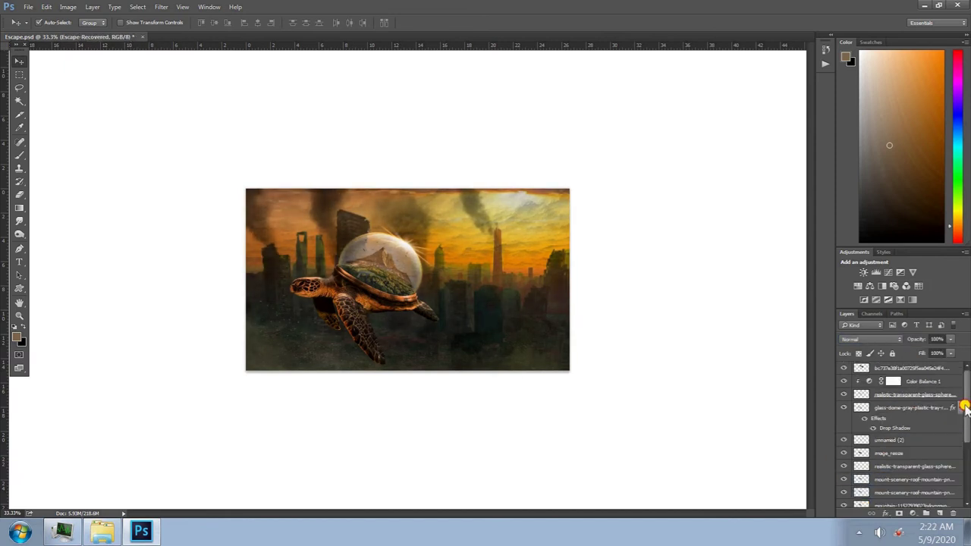
scroll(897, 418, "up", 2)
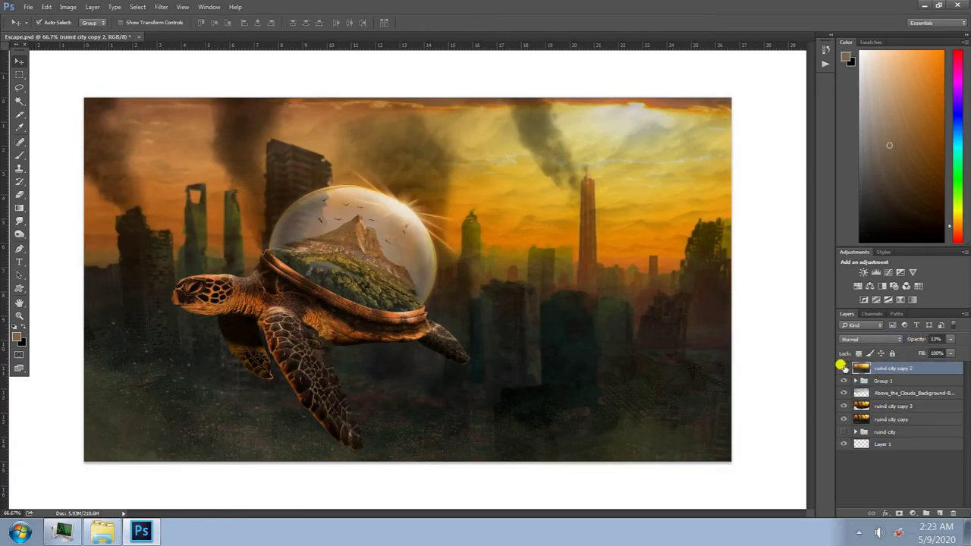
left_click(842, 368)
left_click(842, 368)
key("ctrl+minus")
Lower the haze layer to 9% opacity and reduce the virus's exposure in Camera Raw Filter
left_click_drag(910, 338, 840, 368)
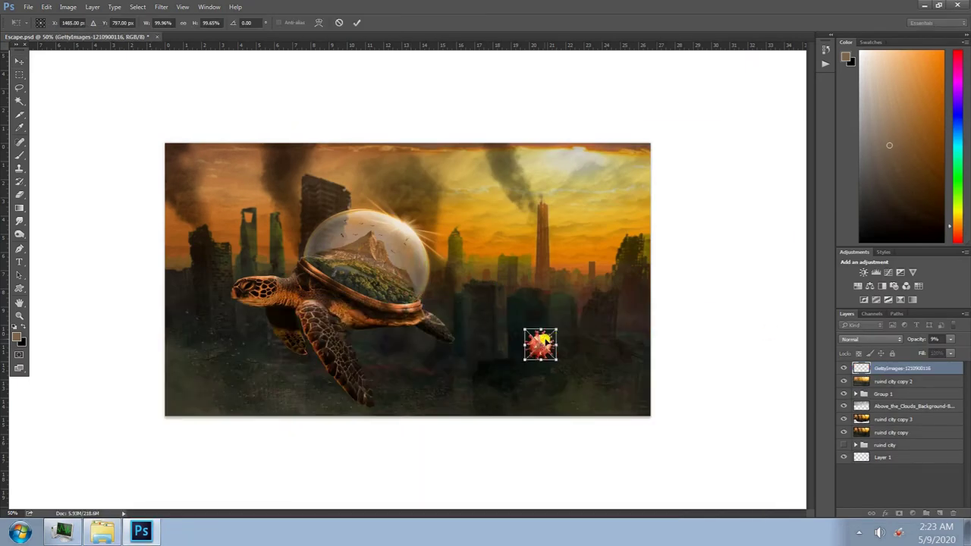
left_click(161, 7)
left_click(190, 72)
left_click_drag(786, 218, 759, 217)
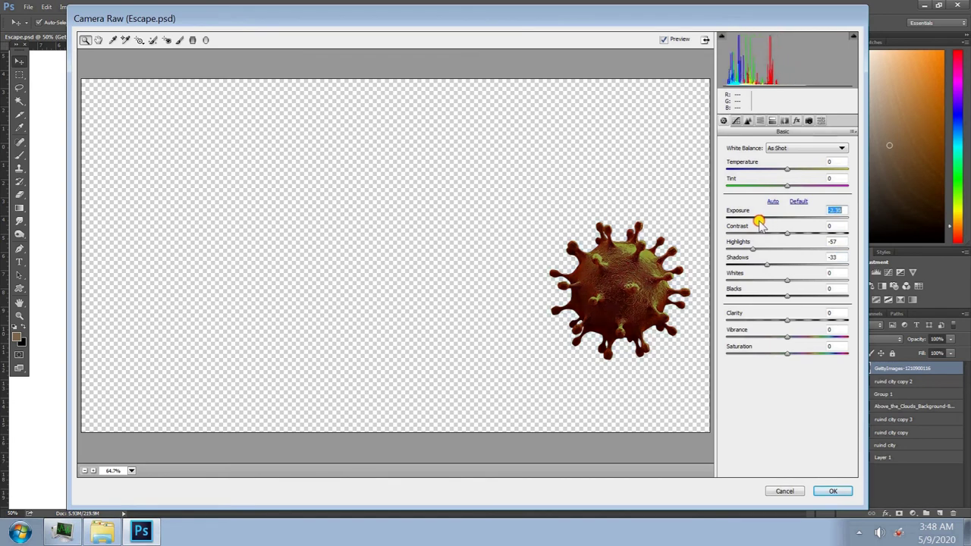
key("Return")
Darken the virus particle with a Brightness/Contrast adjustment
key("alt+i")
key("j")
key("c")
left_click_drag(682, 147, 705, 144)
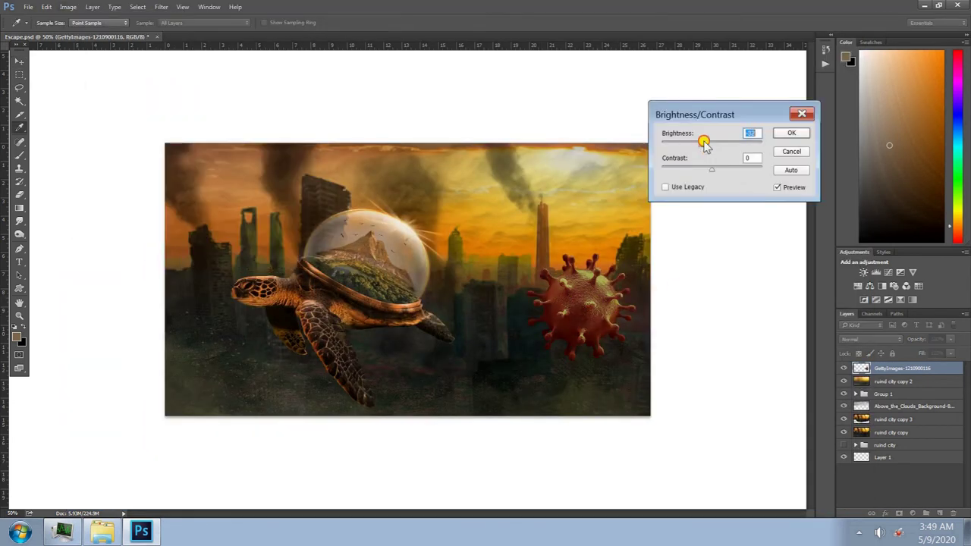
key("Escape")
key("o")
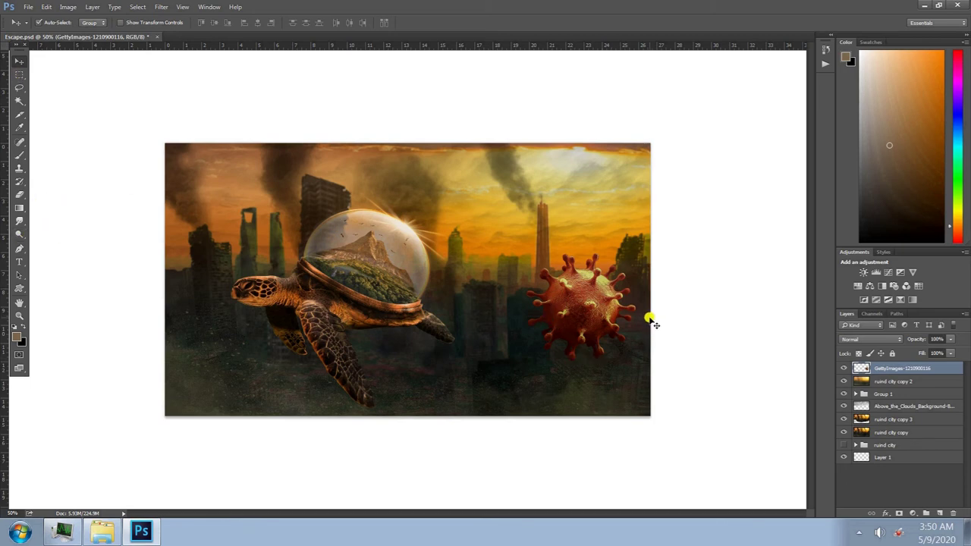
Pull the virus's Curves down to darken it, then apply another Brightness/Contrast pass
left_click(67, 7)
left_click(198, 37)
left_click_drag(751, 199, 748, 226)
key("Return")
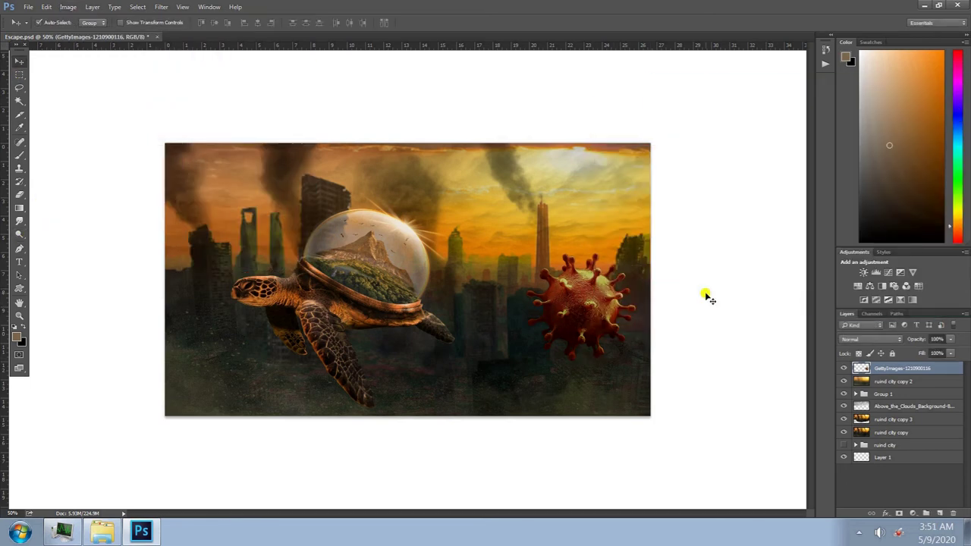
left_click(67, 7)
left_click(212, 33)
left_click(797, 127)
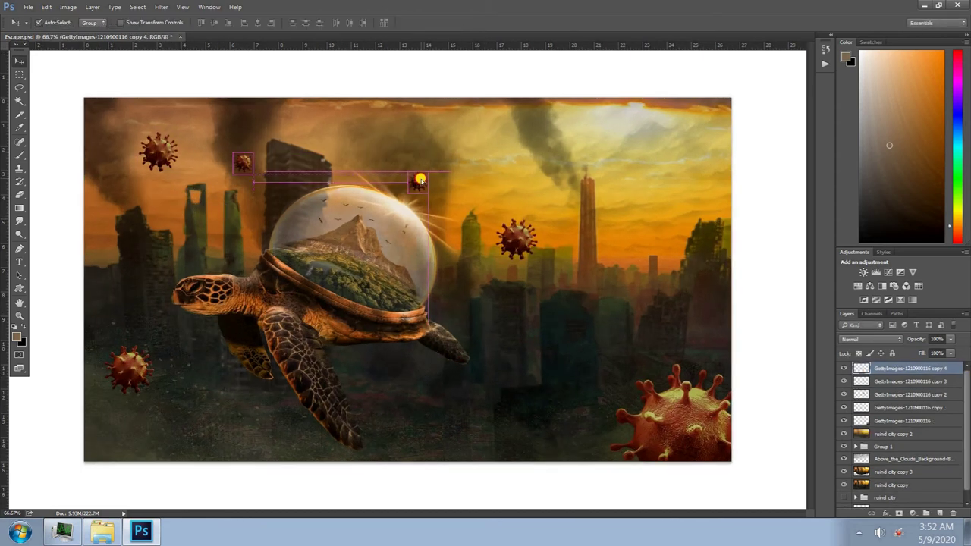
Duplicate small virus copies toward the top centre, bottom edge, right and left
left_click_drag(420, 180, 402, 119)
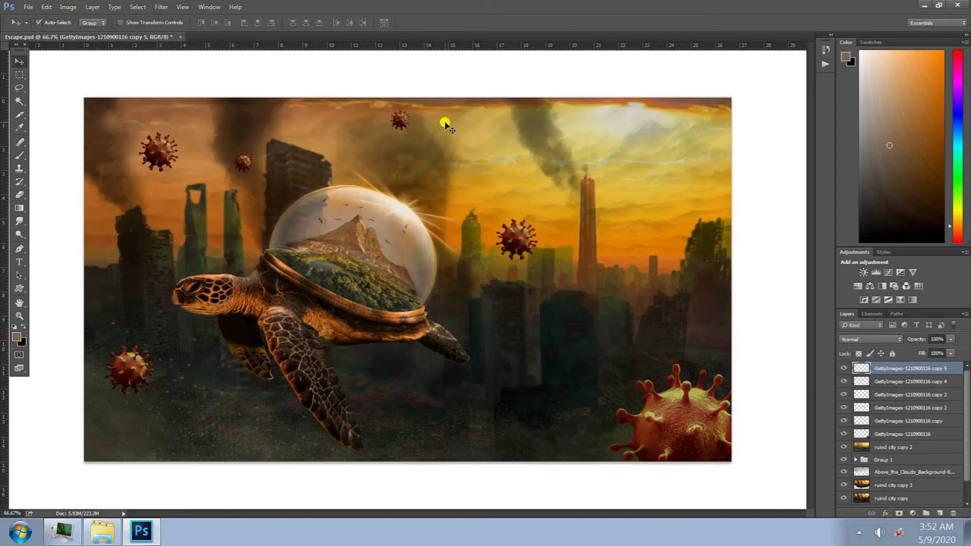
left_click_drag(512, 245, 444, 390)
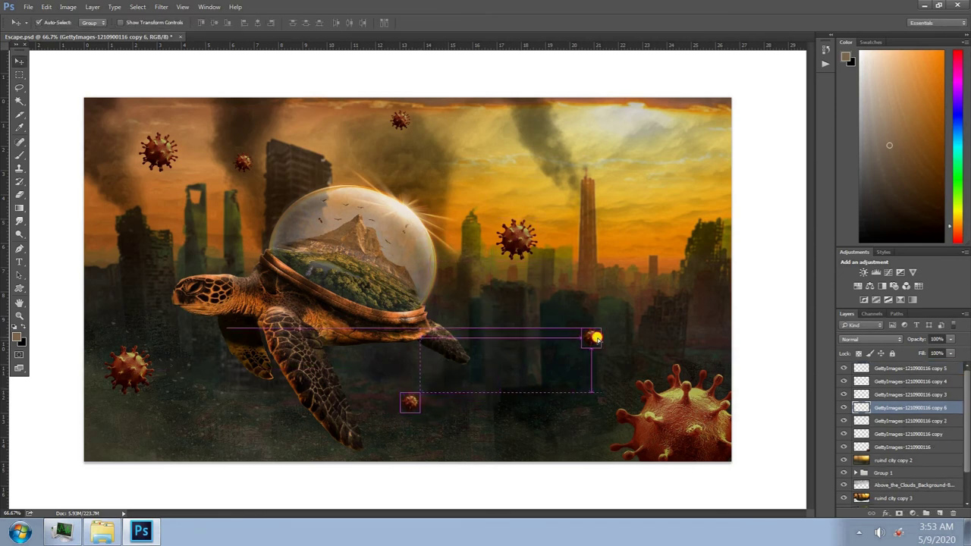
left_click_drag(591, 338, 293, 452)
left_click(67, 7)
key("Escape")
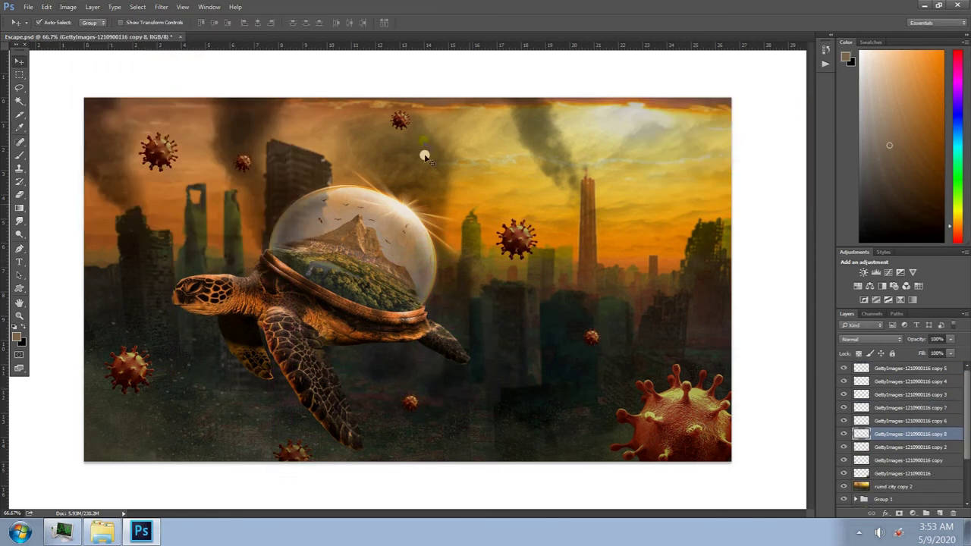
left_click(414, 403)
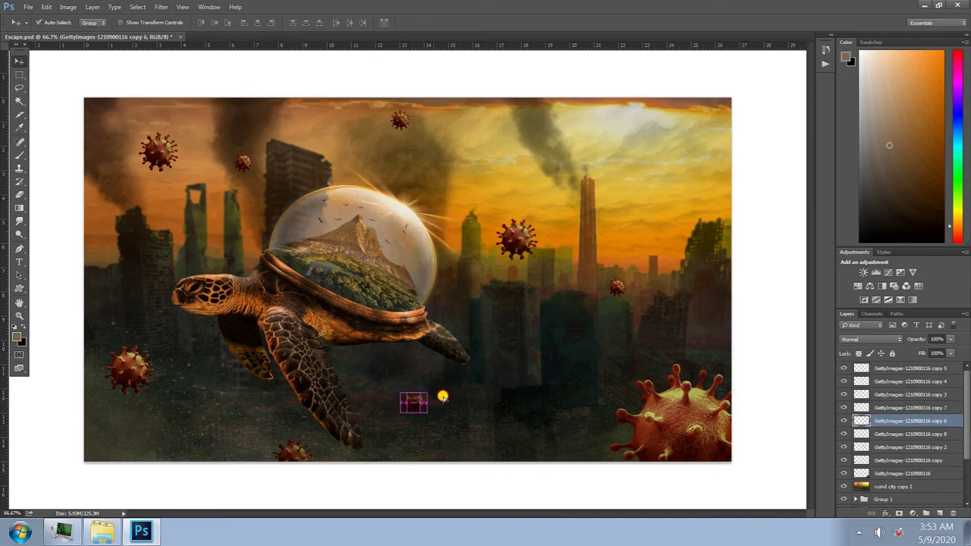
left_click_drag(616, 287, 700, 303)
mouse_move(543, 346)
left_mouse_down()
mouse_move(569, 341)
mouse_move(122, 293)
mouse_move(124, 248)
left_mouse_up()
Reposition the large top-left, mid-right and bottom-left viruses, resizing and brightening the bottom-left one
left_click_drag(155, 152, 131, 129)
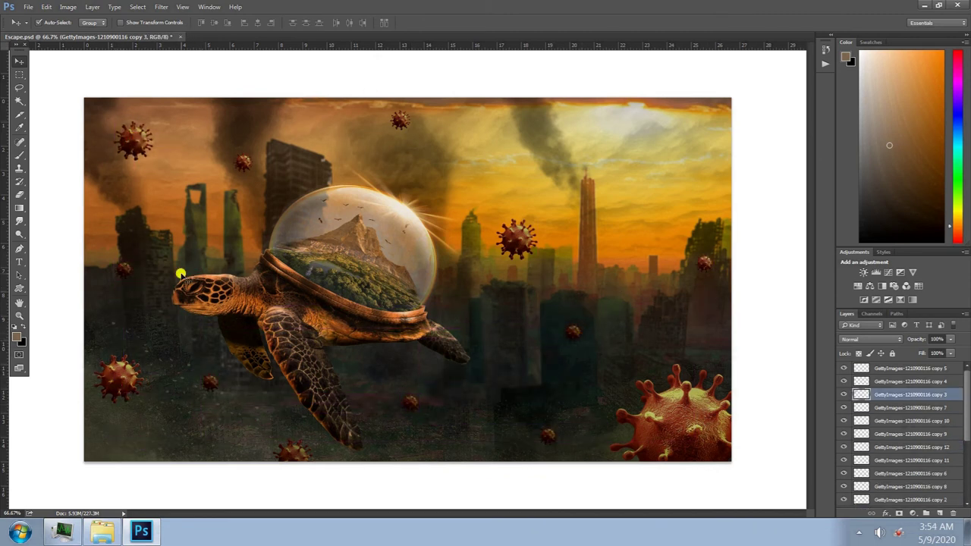
left_click_drag(515, 239, 504, 300)
left_click_drag(119, 377, 133, 400)
key("ctrl+t")
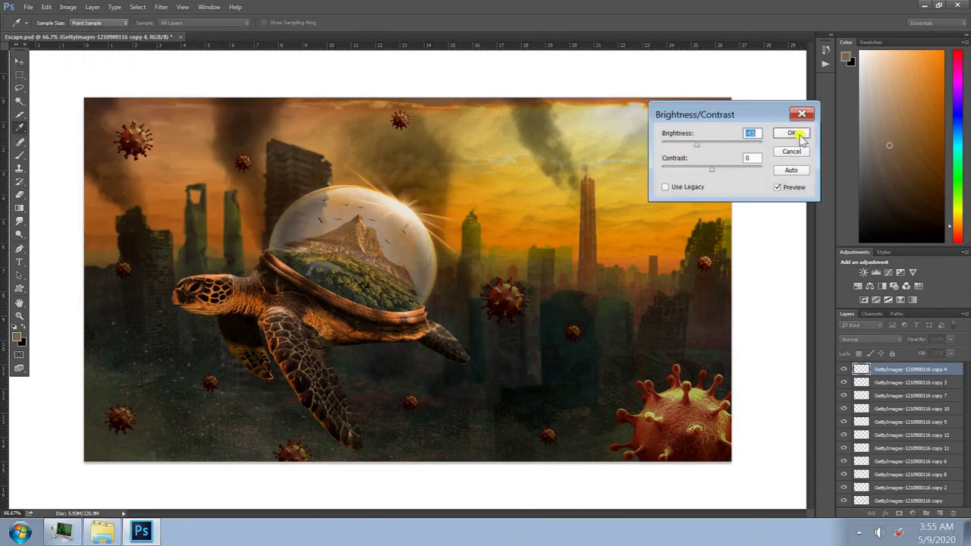
left_click(796, 134)
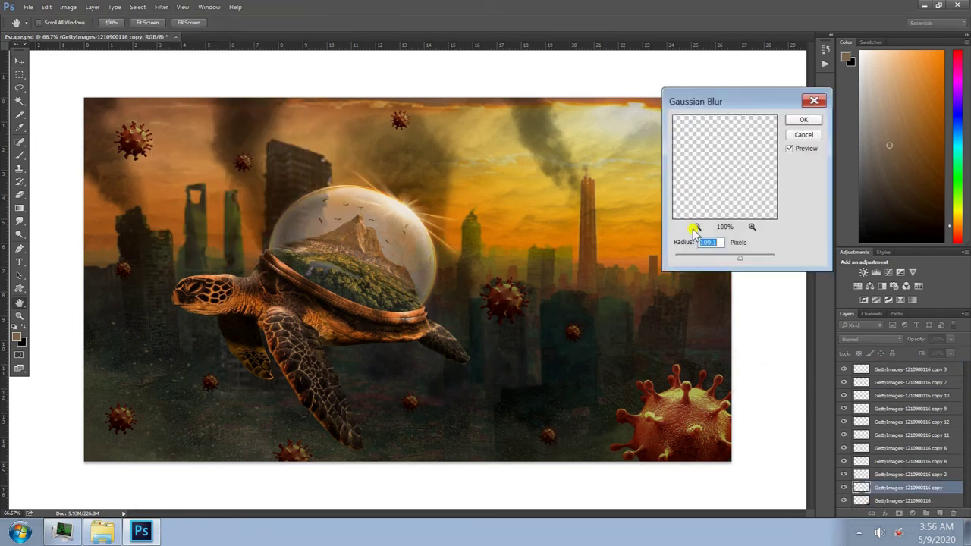
Blur a virus copy for depth and select the virus copy layers
left_click(804, 120)
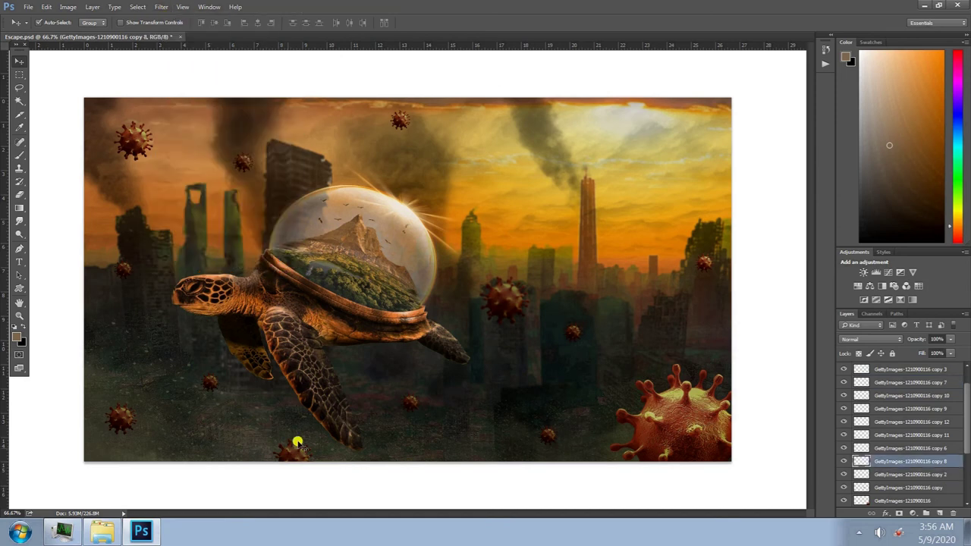
left_click(161, 7)
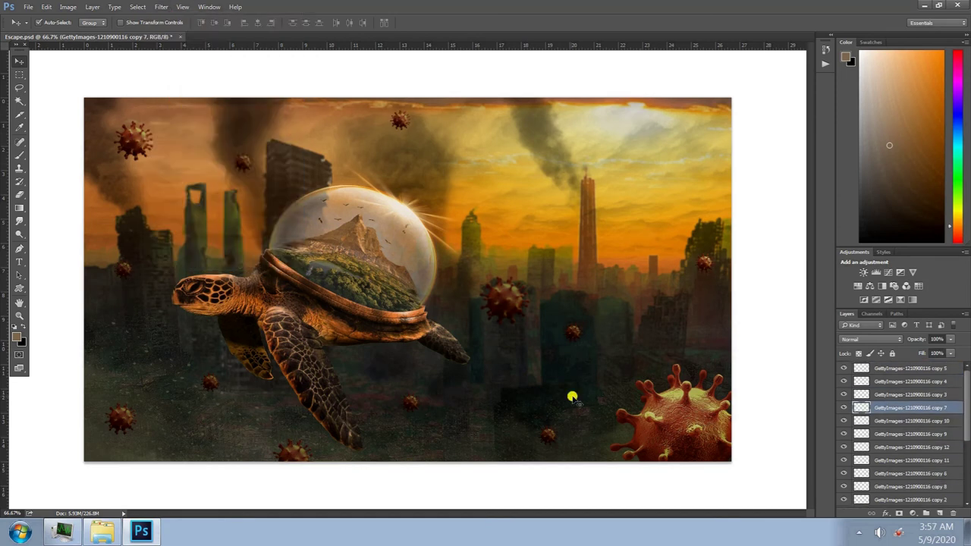
left_click(548, 434)
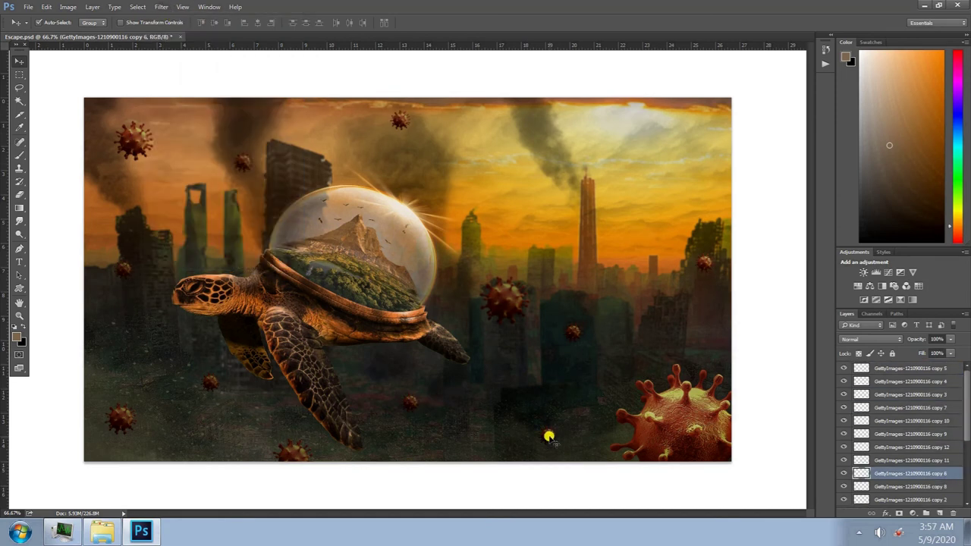
left_click(573, 331)
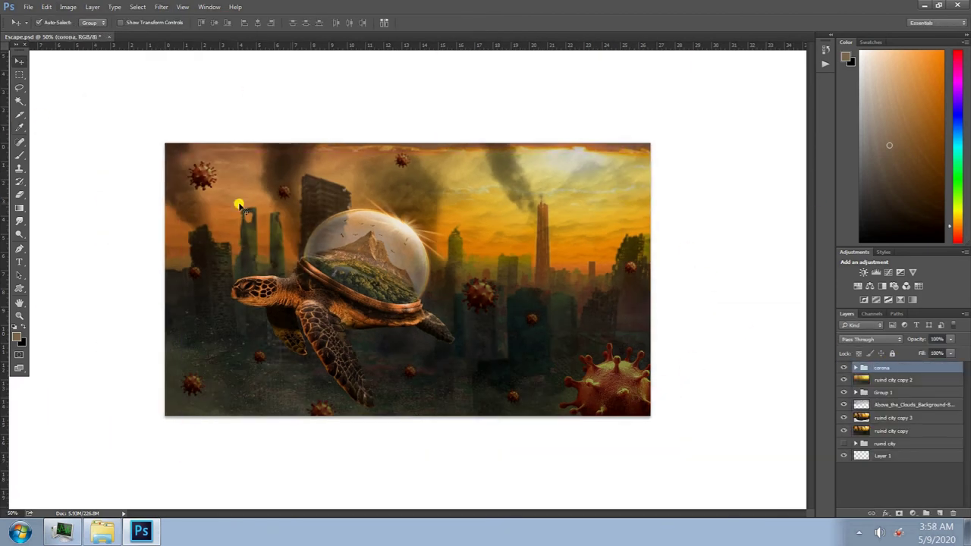
Place the starburst flare enlarged over the upper right sky with slightly lowered opacity
left_click(102, 531)
left_click_drag(475, 450, 531, 253)
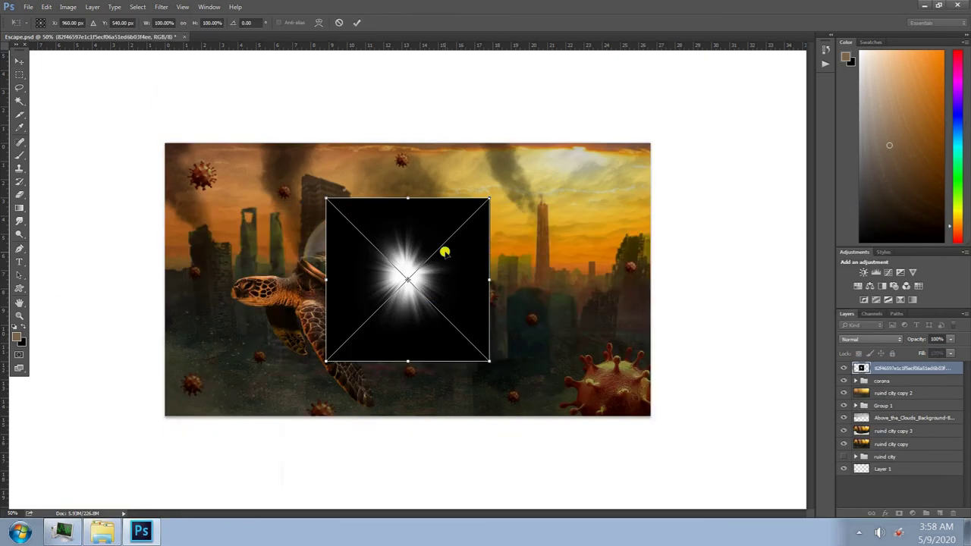
left_click_drag(475, 149, 590, 176)
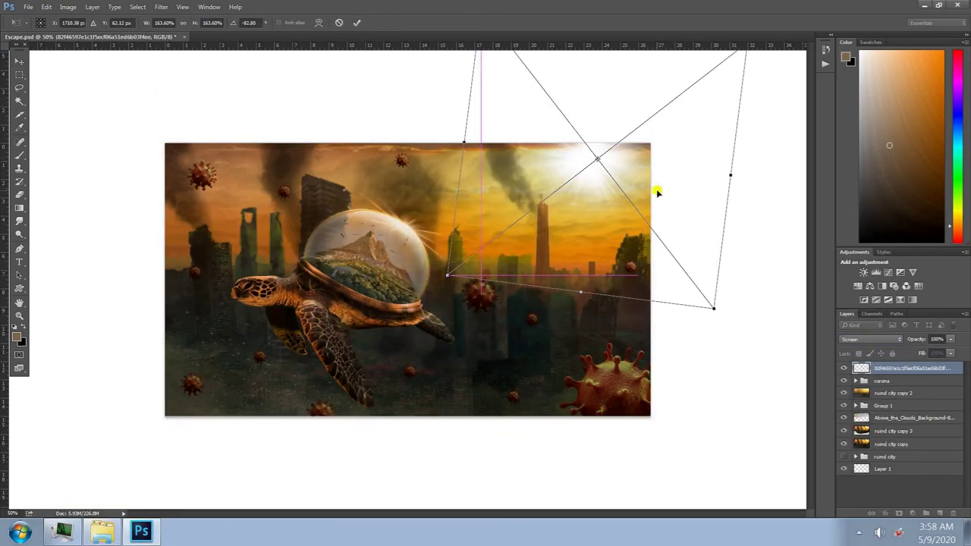
key("Return")
left_click_drag(913, 336, 903, 339)
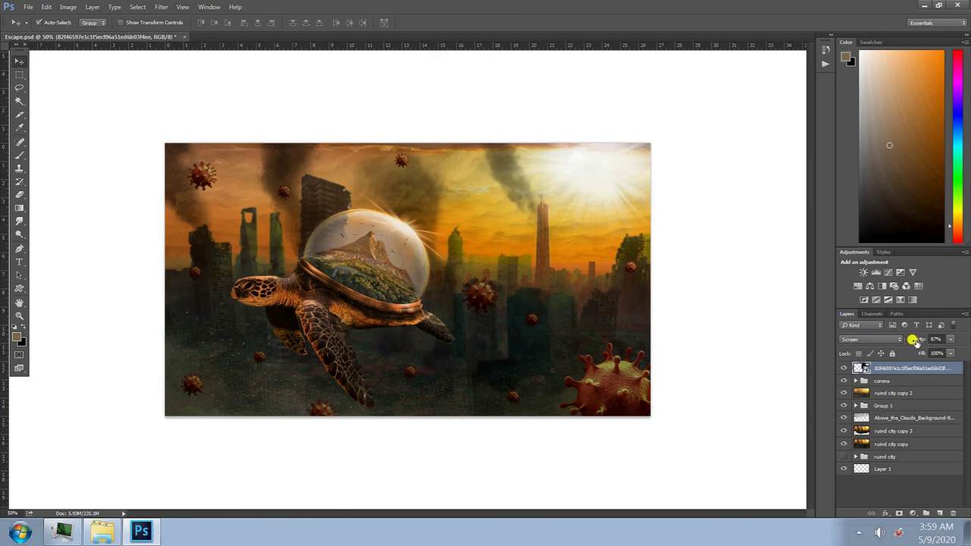
Place the sandstorm image stretched across the whole canvas at 51% opacity
left_click(102, 531)
left_click_drag(430, 357, 609, 231)
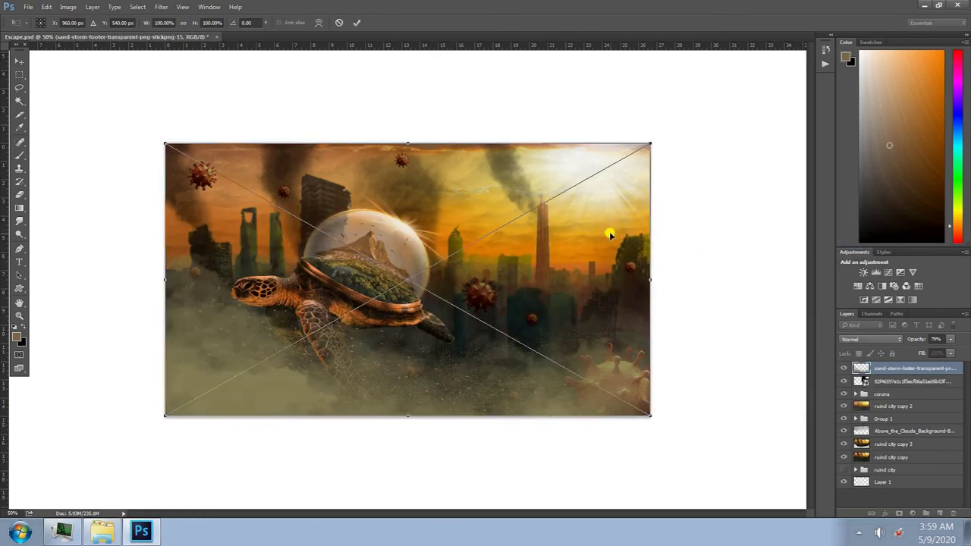
key("ctrl+minus")
key("ctrl+minus")
key("ctrl+minus")
mouse_move(336, 325)
left_mouse_down()
mouse_move(485, 228)
mouse_move(566, 210)
mouse_move(575, 269)
mouse_move(523, 258)
left_mouse_up()
key("Return")
key("ctrl+plus")
key("ctrl+plus")
left_click_drag(915, 338, 922, 340)
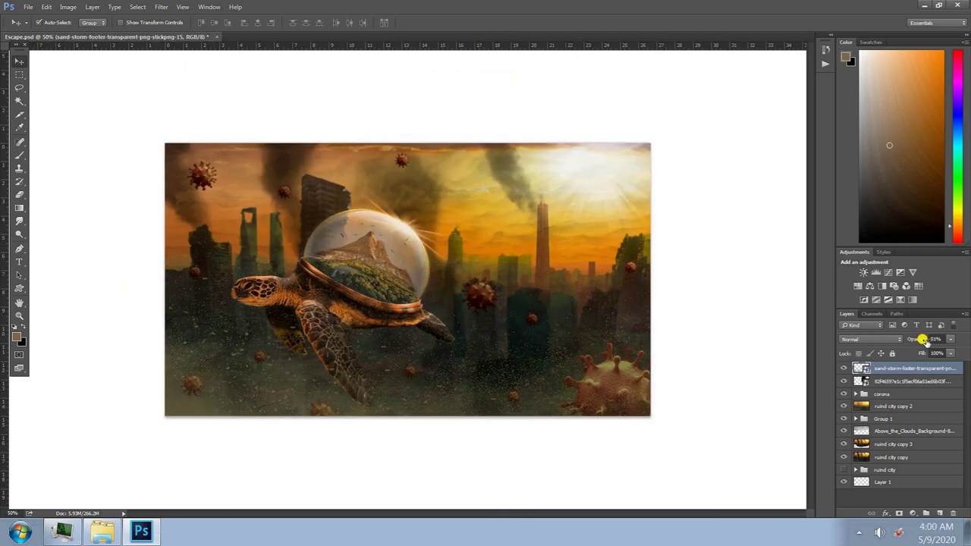
Apply Motion Blur and a Levels adjustment to the sand haze layer
left_click(161, 7)
left_click(334, 254)
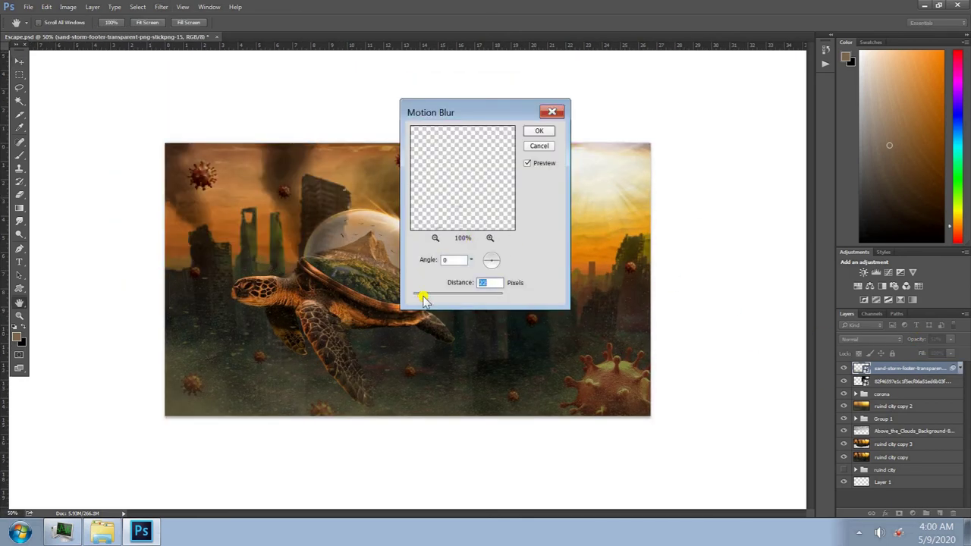
key("Return")
left_click(67, 7)
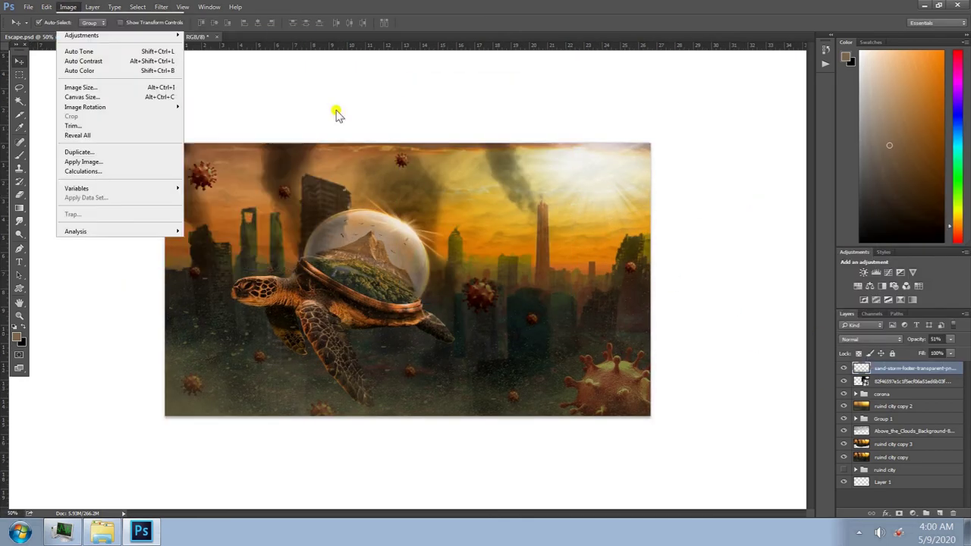
left_click(213, 37)
key("Return")
key("ctrl+l")
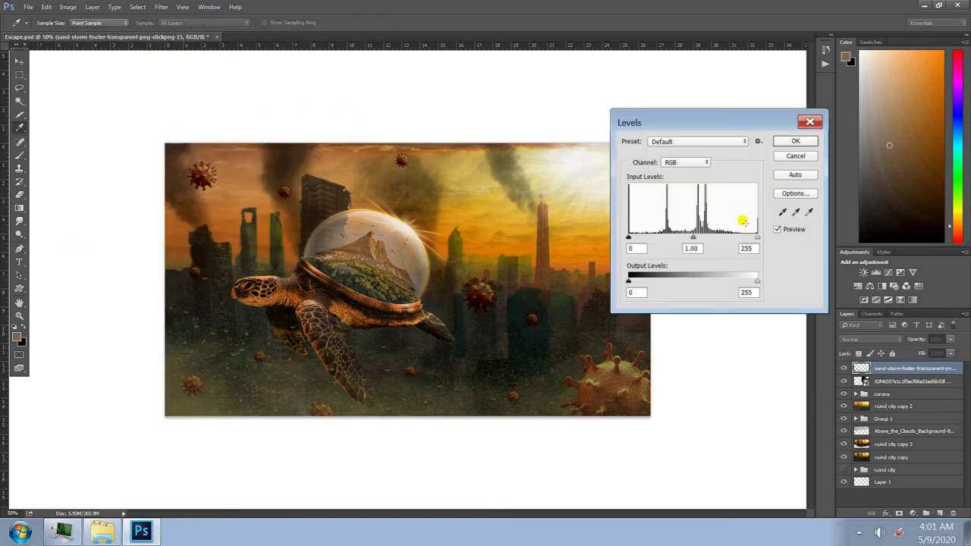
key("Return")
Adjust the haze's hue and saturation with Hue/Saturation
left_click(117, 7)
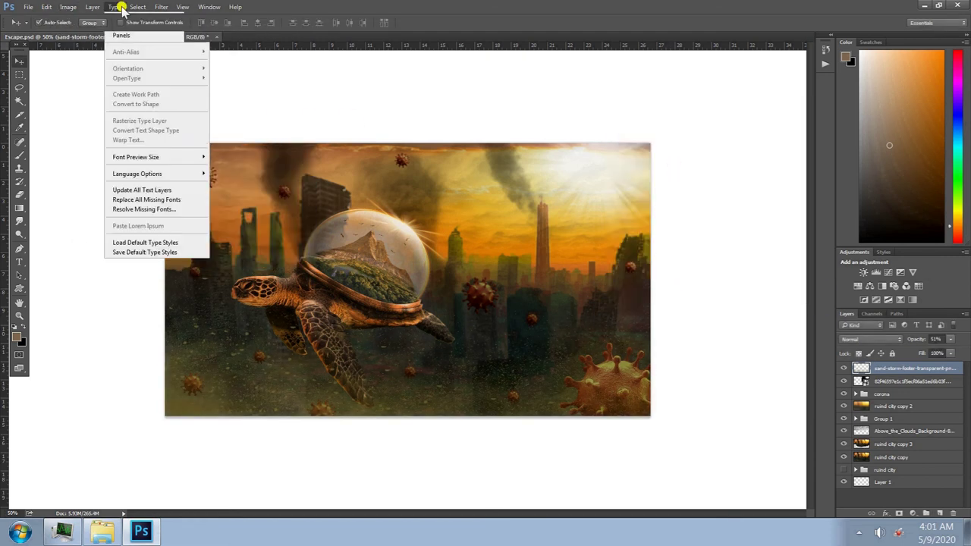
left_click(349, 186)
key("Return")
left_click(68, 7)
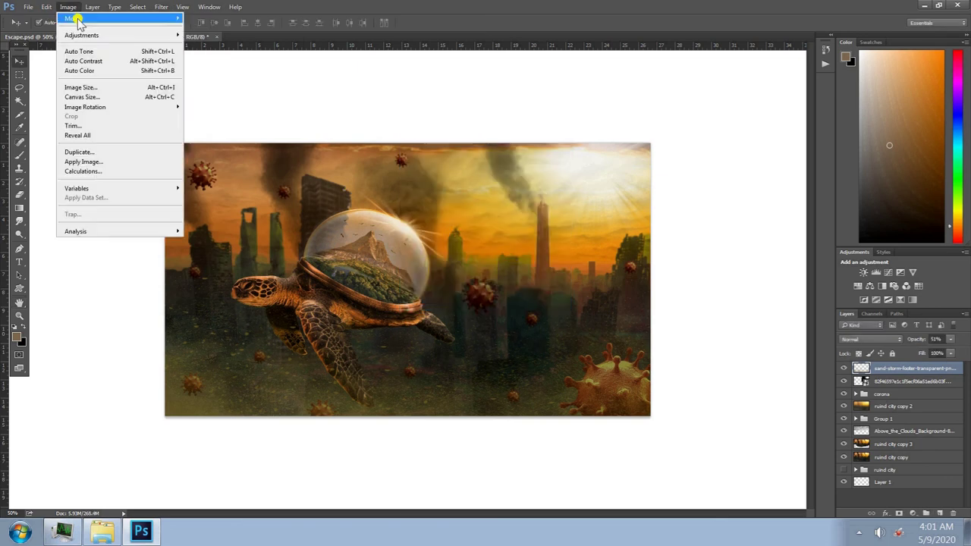
left_click(250, 91)
left_click_drag(734, 211, 728, 211)
left_click_drag(747, 230, 754, 230)
key("Return")
Apply Levels again and a second Motion Blur to the haze
key("ctrl+l")
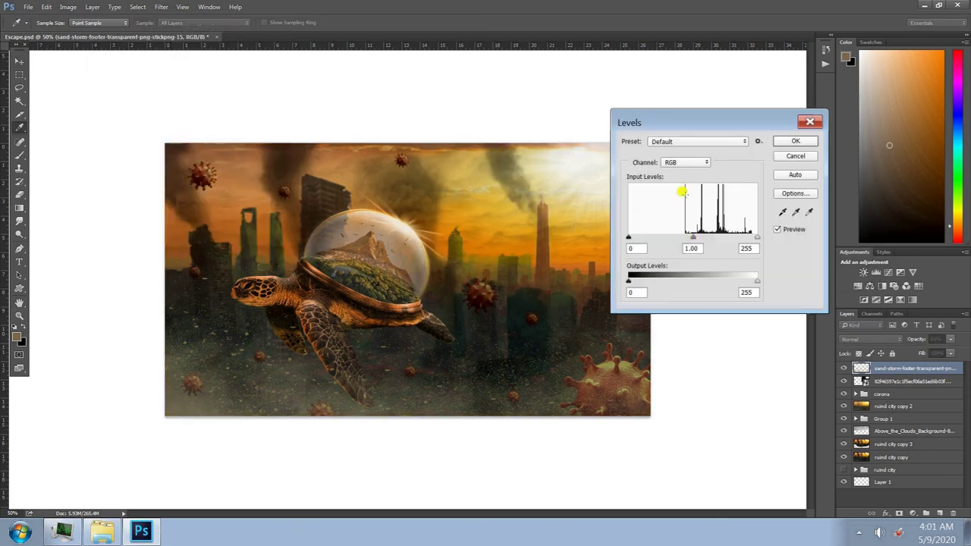
key("Return")
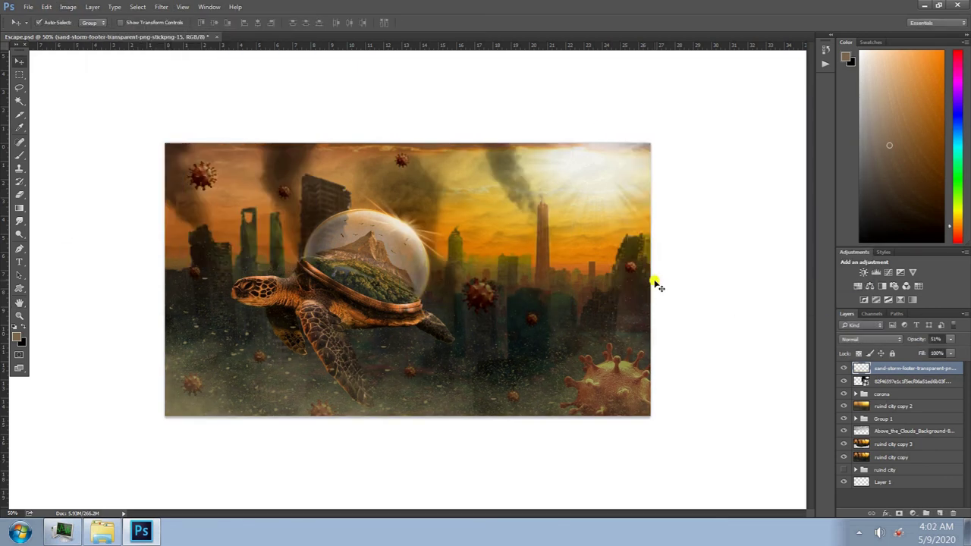
left_click(161, 6)
left_click(334, 179)
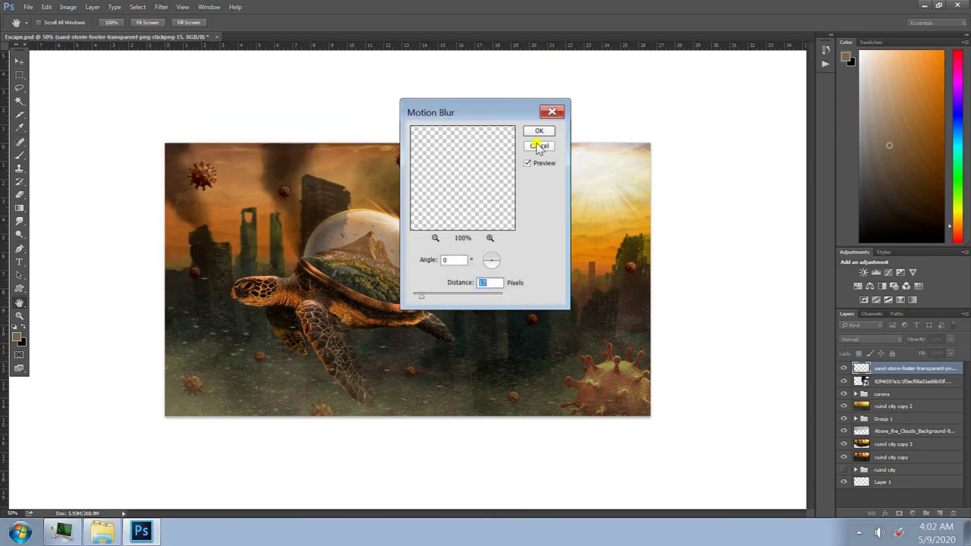
key("Return")
Place unnamed.png stretched over the canvas, with the sandstorm layer kept above it
left_click(102, 533)
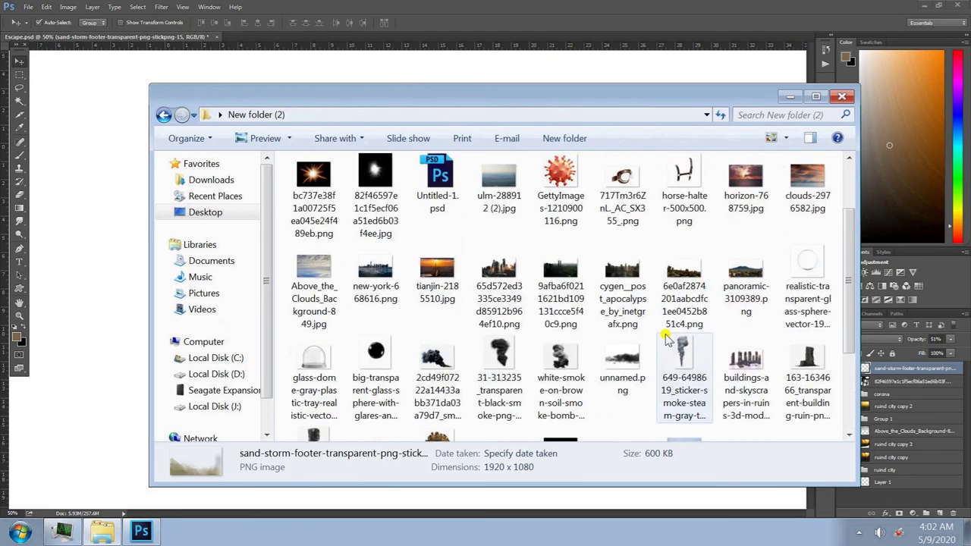
scroll(531, 341, "down", 5)
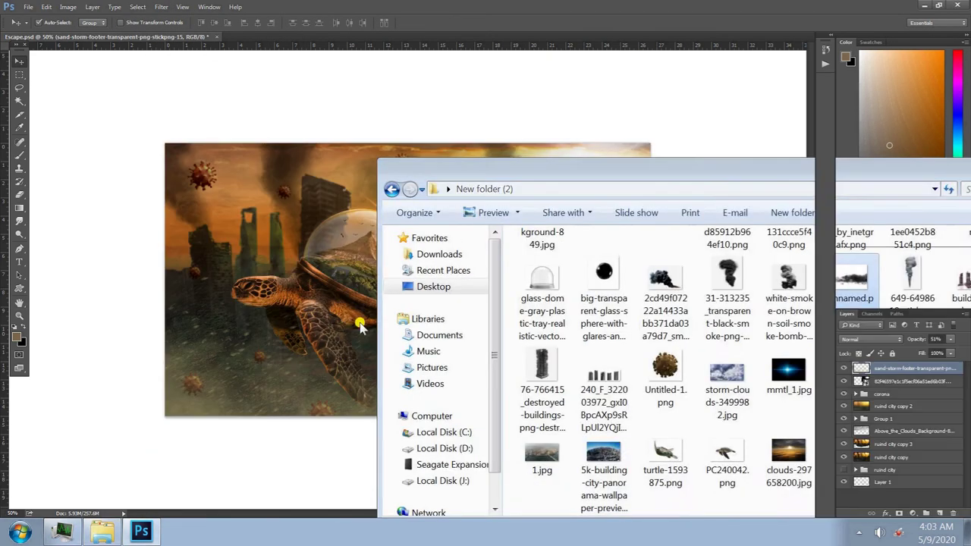
left_click_drag(361, 325, 360, 325)
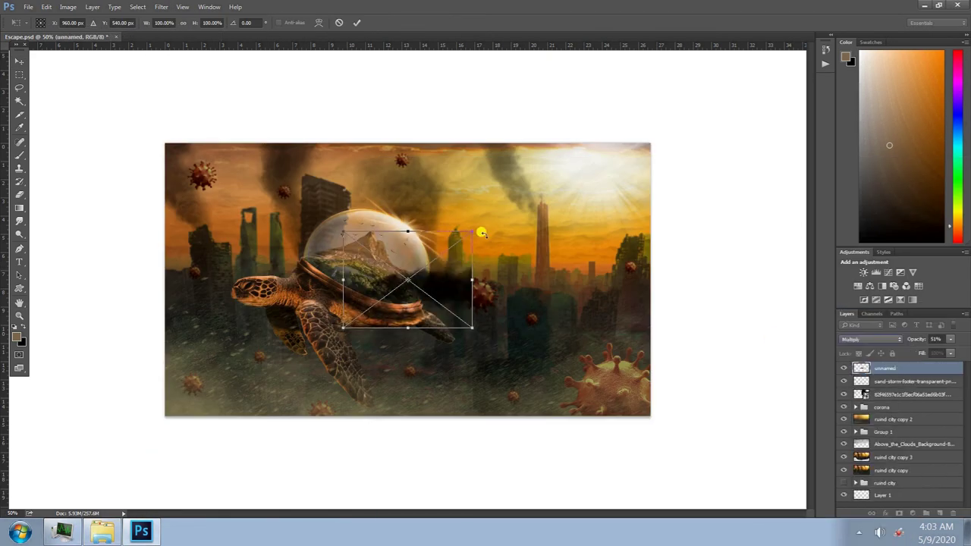
left_click_drag(472, 238, 661, 163)
left_click_drag(342, 326, 106, 369)
key("Return")
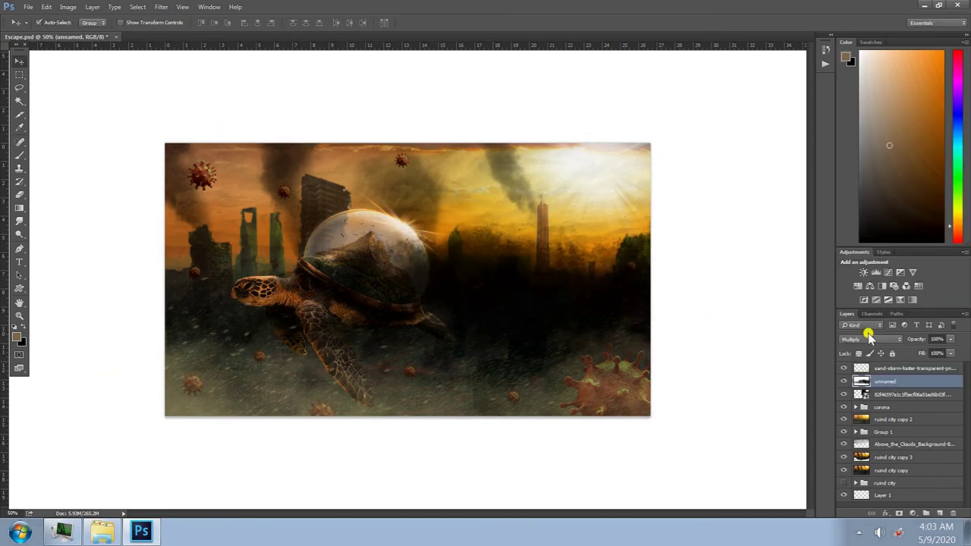
left_click_drag(898, 384, 861, 367)
Blend the unnamed overlay in Multiply at 38% opacity, keeping it outside Group 1
key("shift+plus")
key("shift+minus")
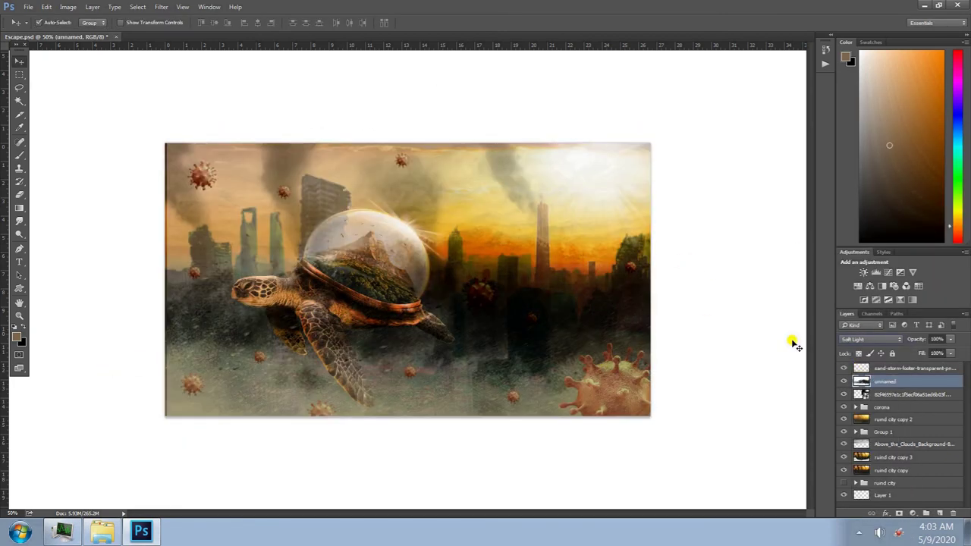
key("shift+plus")
key("shift+minus")
left_click_drag(918, 339, 911, 341)
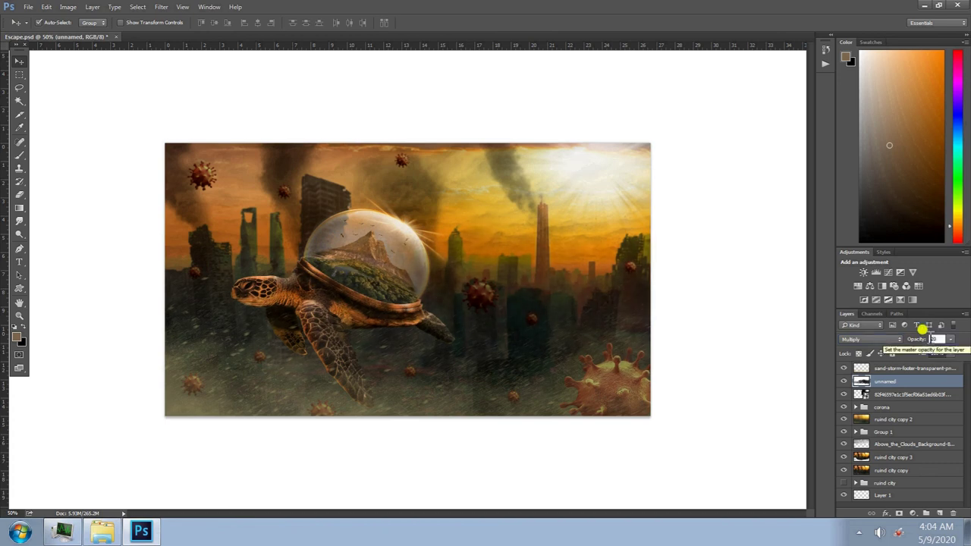
left_click_drag(865, 382, 864, 430)
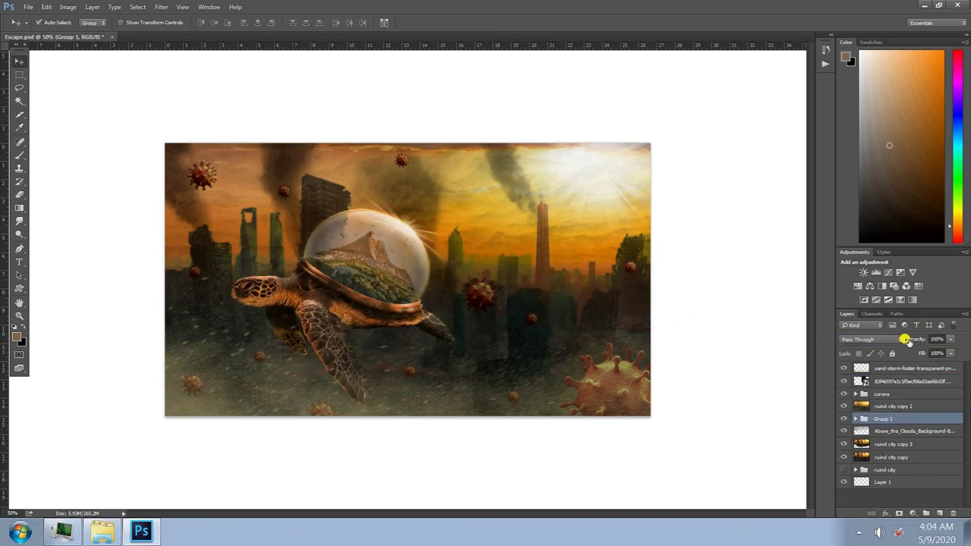
key("ctrl+z")
left_click_drag(911, 341, 919, 336)
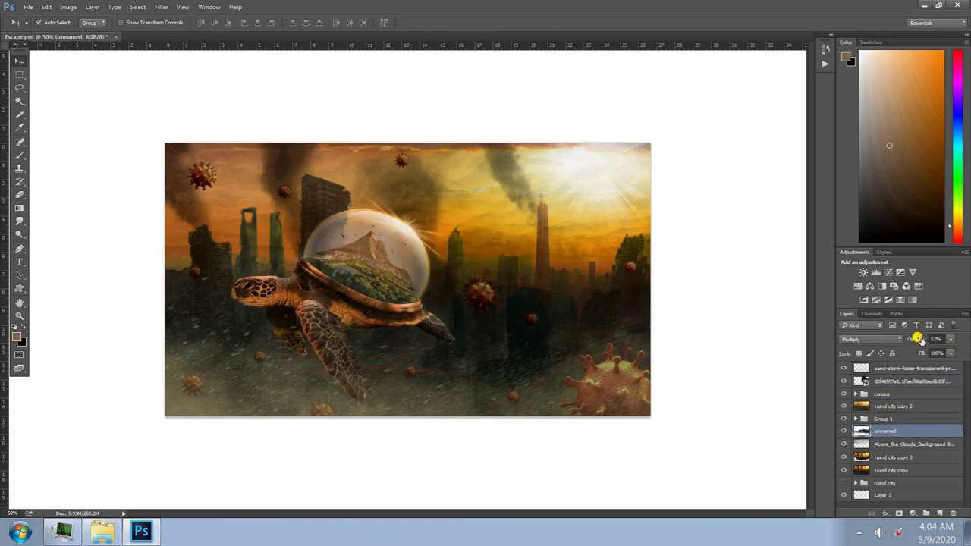
Switch to the Eraser on the sandstorm layer and fit the composite in the window
left_click(21, 194)
key("alt+period")
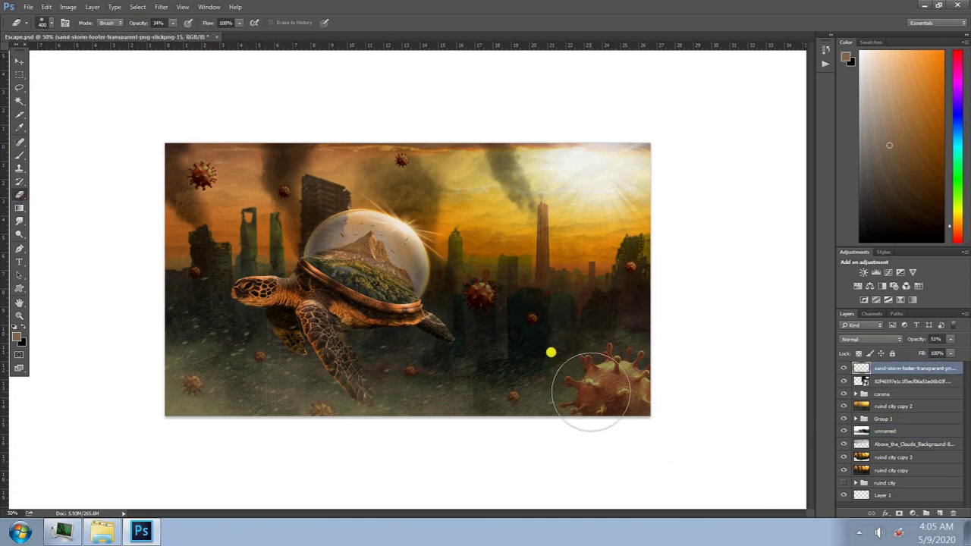
key("ctrl+0")
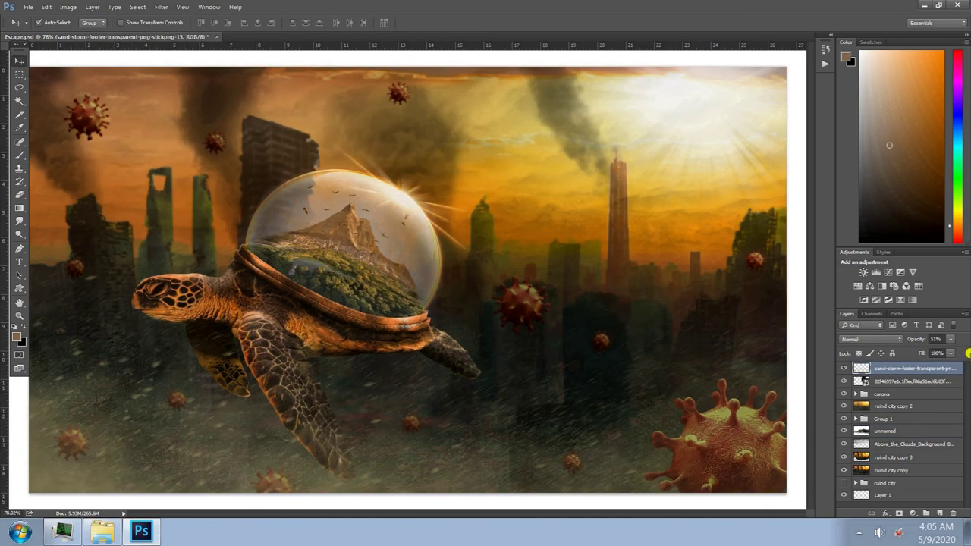